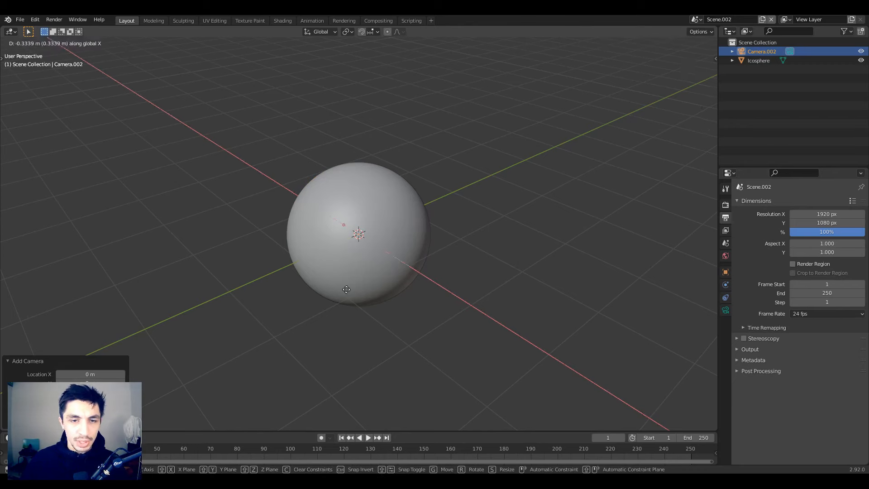
# Step: Place the camera on the negative Y side of the sphere and reset its rotation to 90 degrees about X
pyautogui.click(147, 343)
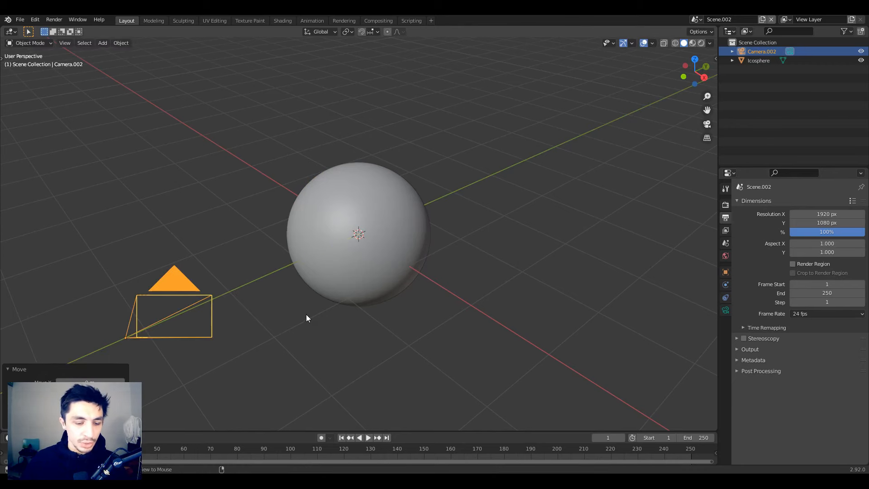
pyautogui.hotkey('alt', 'r')
pyautogui.moveTo(306, 315)
pyautogui.mouseDown(button='middle')
pyautogui.moveTo(244, 344)
pyautogui.moveTo(312, 298)
pyautogui.mouseUp(button='middle')
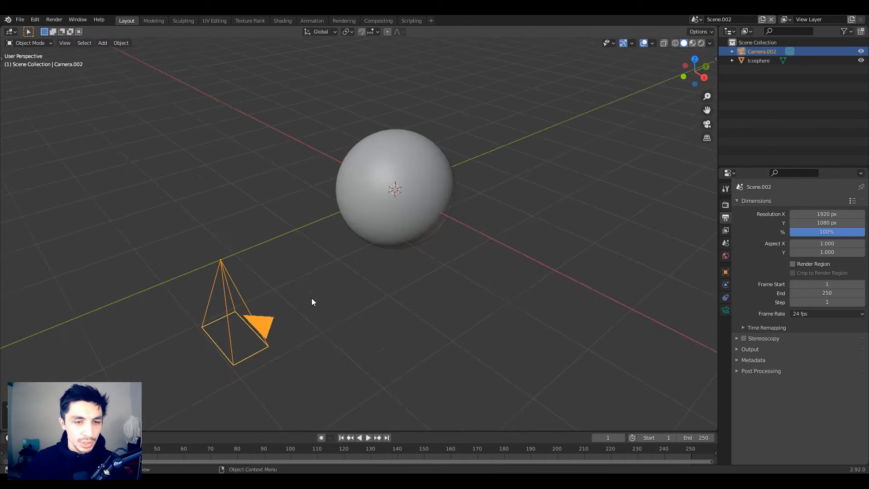
pyautogui.write('rx')
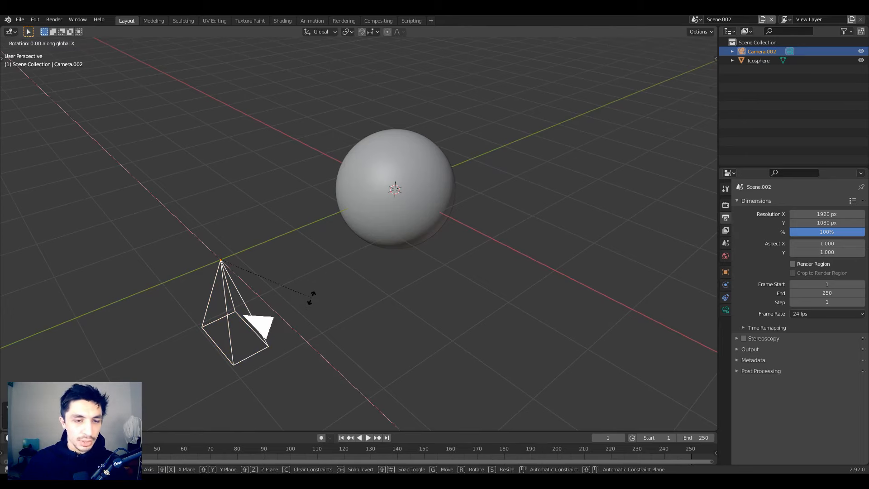
pyautogui.write('90')
pyautogui.press('Return')
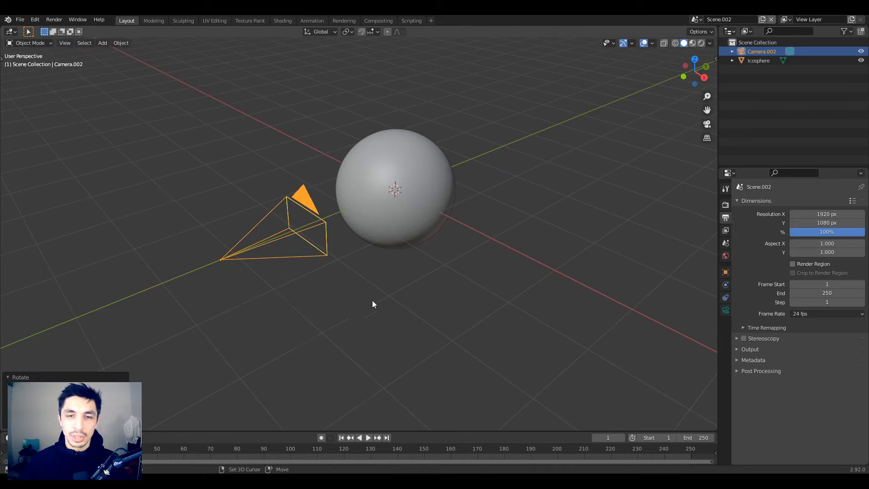
# Step: Set the render output resolution to 1080 px in both X and Y
pyautogui.moveTo(372, 301); pyautogui.dragTo(292, 274, button='middle')
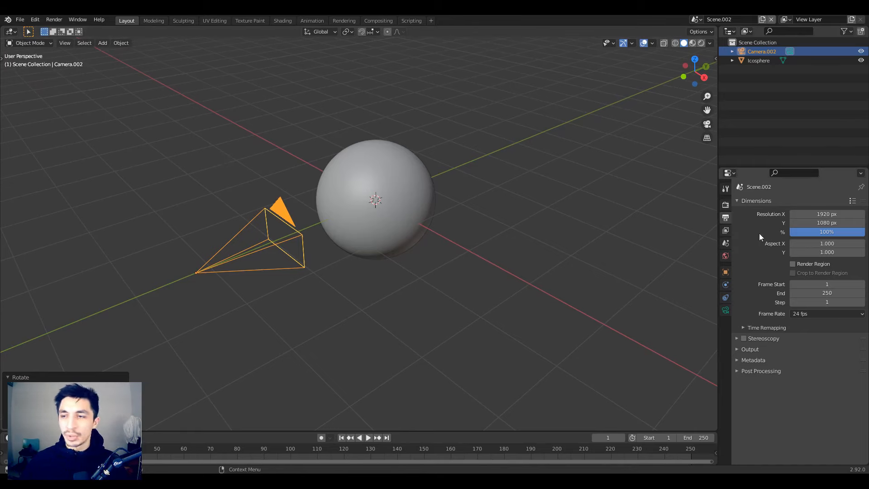
pyautogui.moveTo(826, 214); pyautogui.dragTo(828, 223)
pyautogui.write('1080')
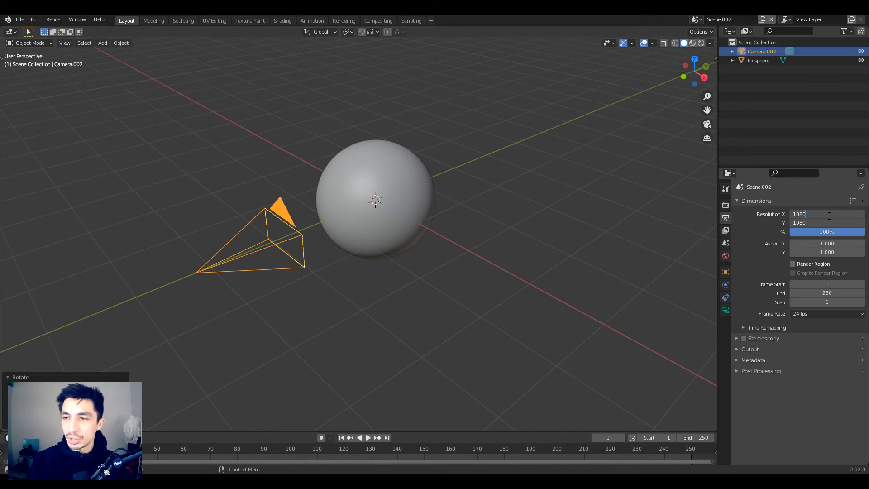
pyautogui.press('Return')
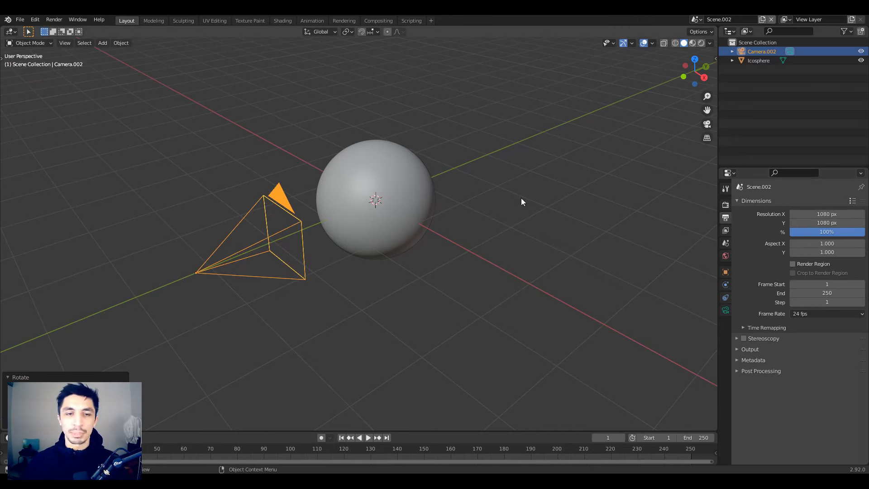
# Step: Add a Sun light, raise it above the sphere along Z and offset it along positive X
pyautogui.moveTo(521, 198); pyautogui.dragTo(382, 240, button='middle')
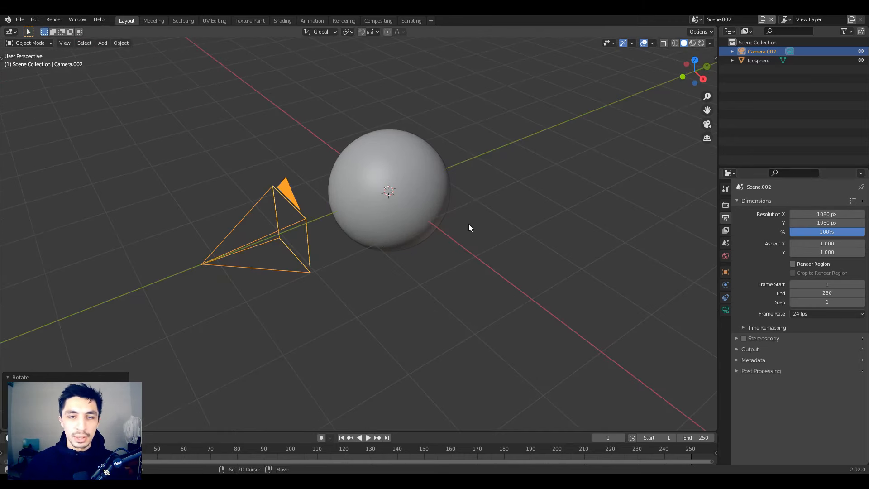
pyautogui.hotkey('shift', 'a')
pyautogui.moveTo(453, 201)
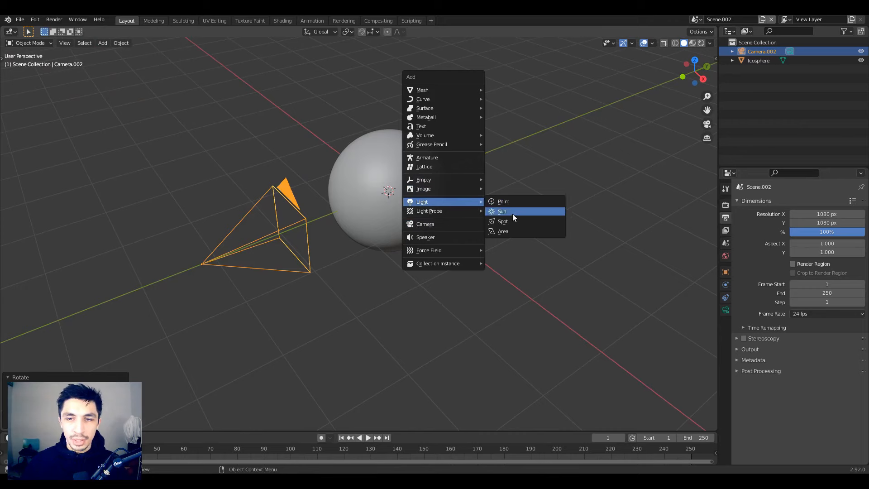
pyautogui.click(512, 212)
pyautogui.press('g')
pyautogui.press('z')
pyautogui.click(407, 124)
pyautogui.press('g')
pyautogui.press('x')
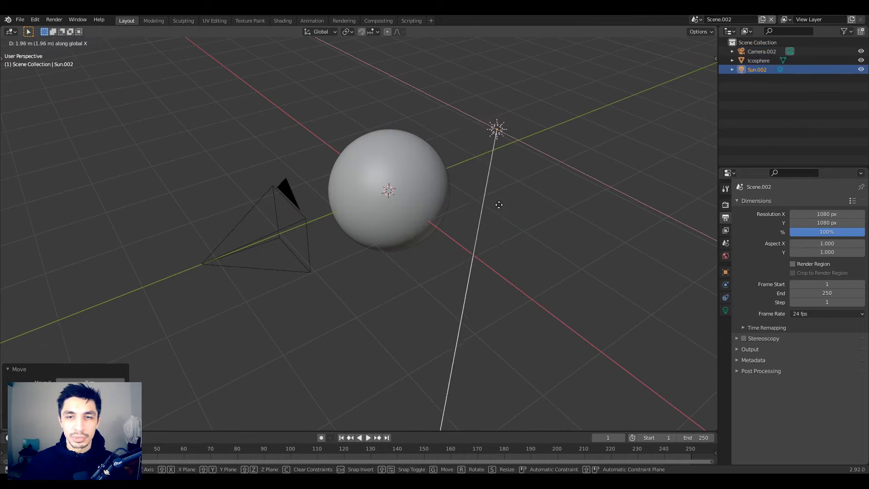
pyautogui.click(487, 202)
# Step: Rotate the sun light about 45 degrees around the global Y axis so it points at the sphere
pyautogui.press('r')
pyautogui.press('x')
pyautogui.press('y')
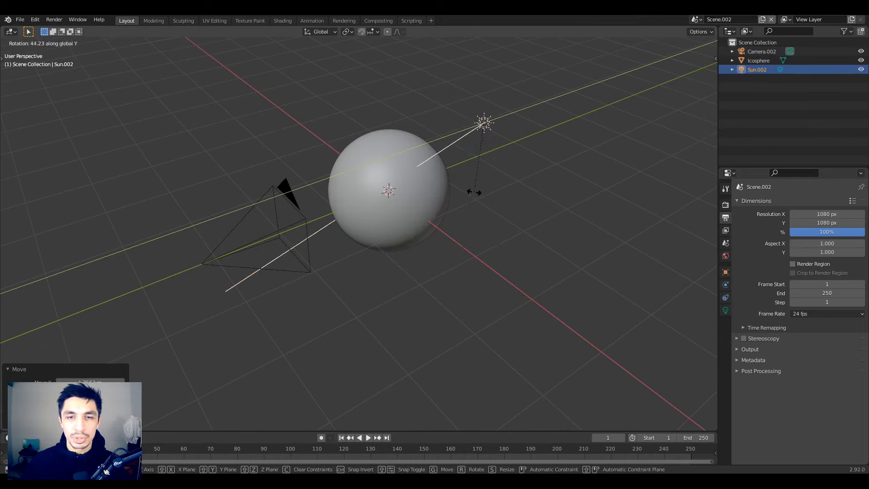
pyautogui.click(471, 188)
# Step: Switch the viewport to Material Preview shading with Scene Lights enabled and the environment lighting strength at 0.1
pyautogui.moveTo(471, 189); pyautogui.dragTo(411, 233, button='middle')
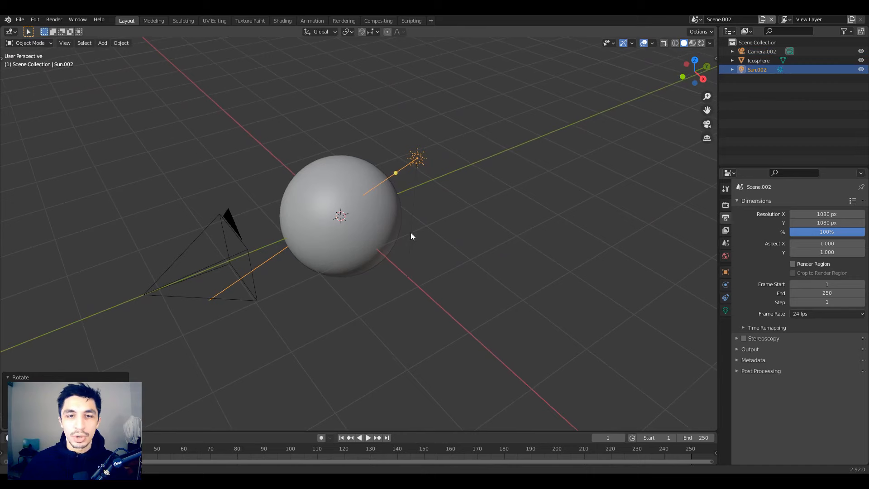
pyautogui.click(692, 43)
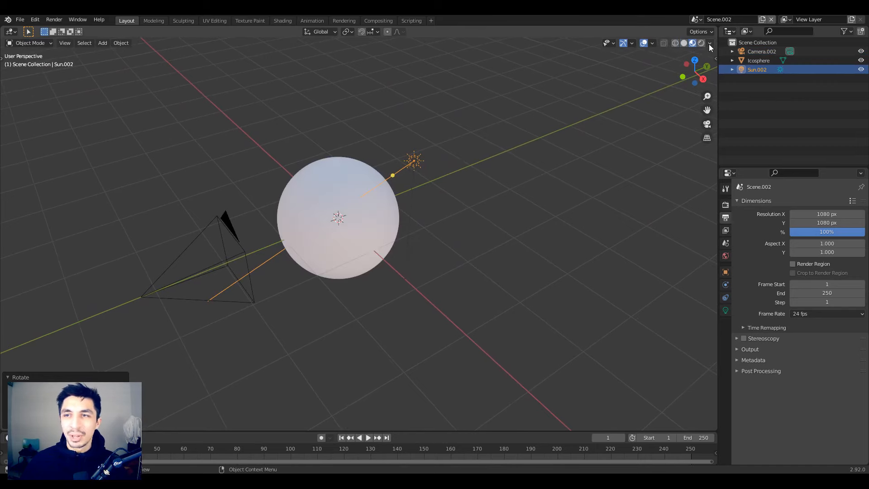
pyautogui.click(709, 44)
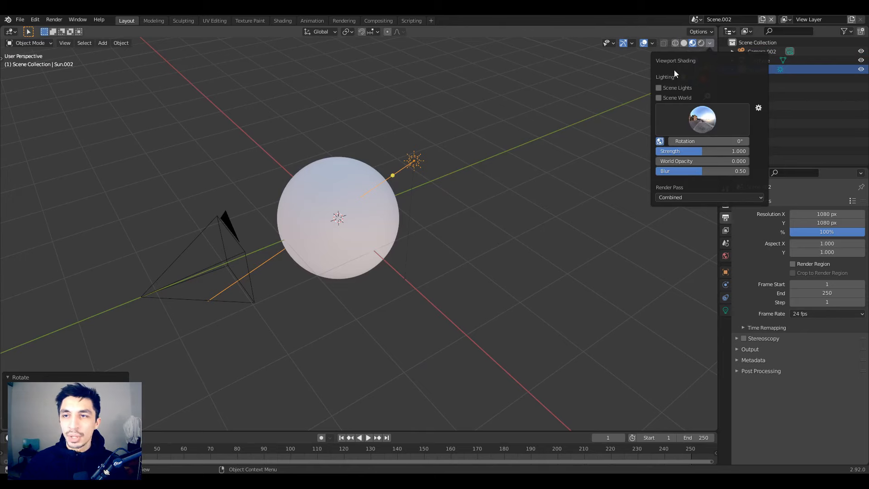
pyautogui.click(662, 87)
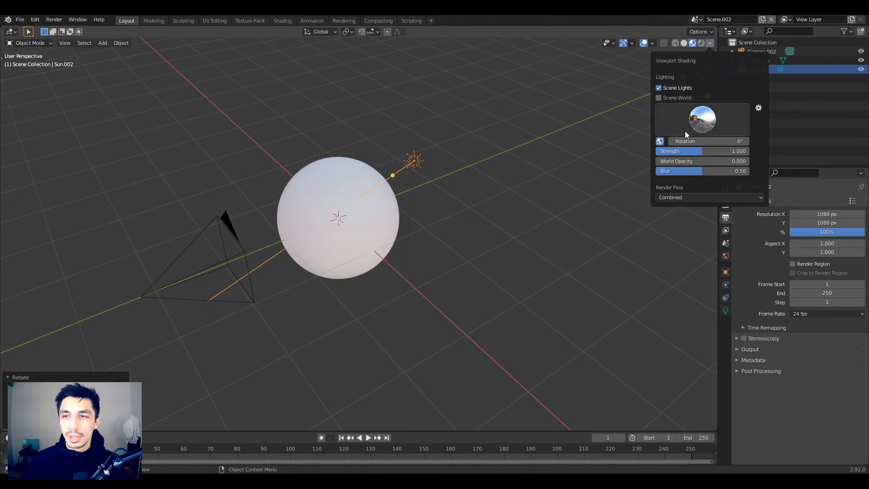
pyautogui.click(701, 121)
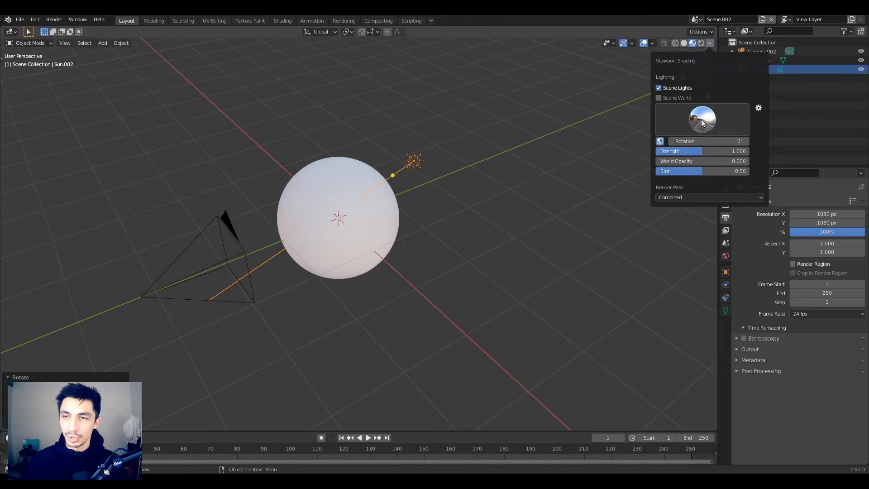
pyautogui.click(699, 151)
pyautogui.write('0.1')
pyautogui.press('Return')
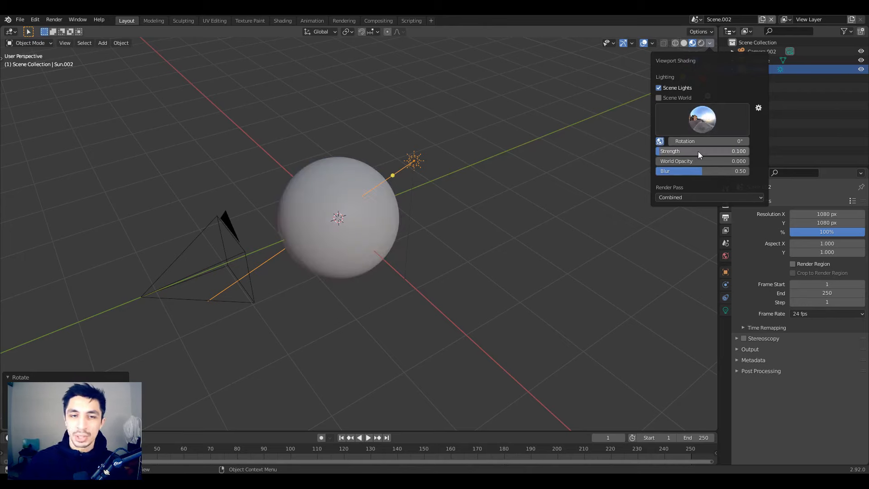
# Step: Set the sun light's strength to 5
pyautogui.moveTo(435, 217); pyautogui.dragTo(376, 268, button='middle')
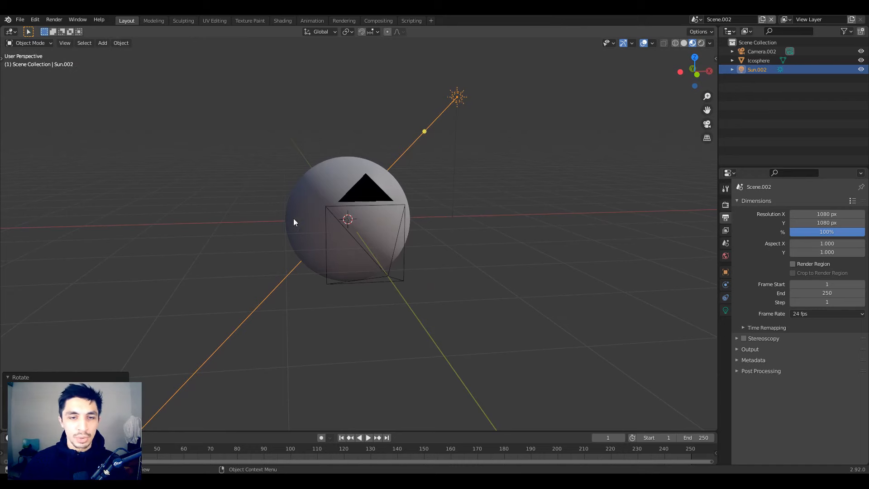
pyautogui.moveTo(330, 241); pyautogui.dragTo(330, 261, button='middle')
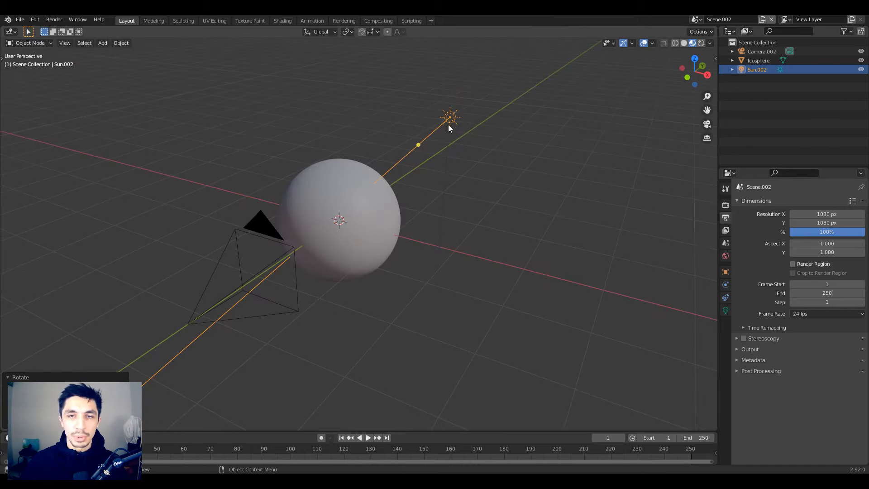
pyautogui.click(726, 310)
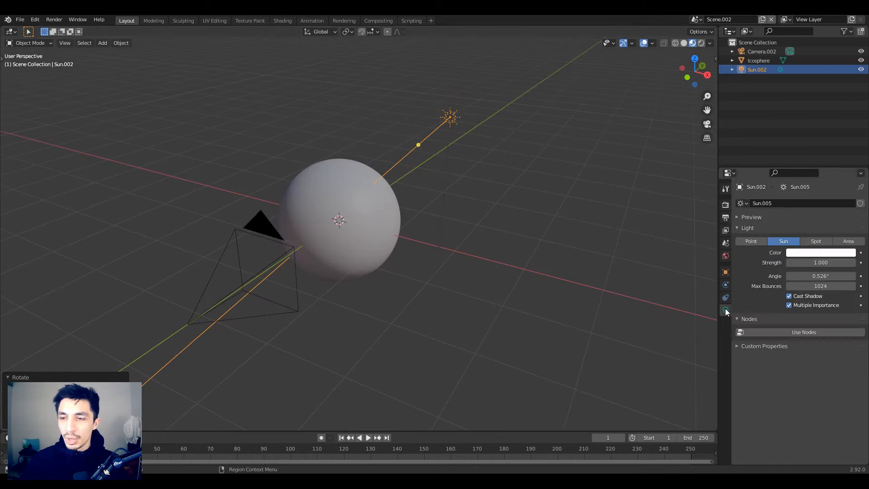
pyautogui.click(832, 263)
pyautogui.write('5')
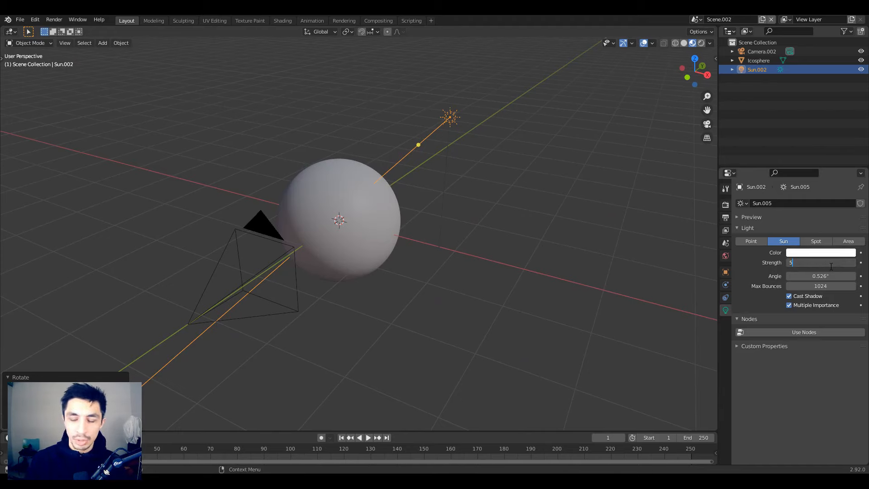
pyautogui.press('Return')
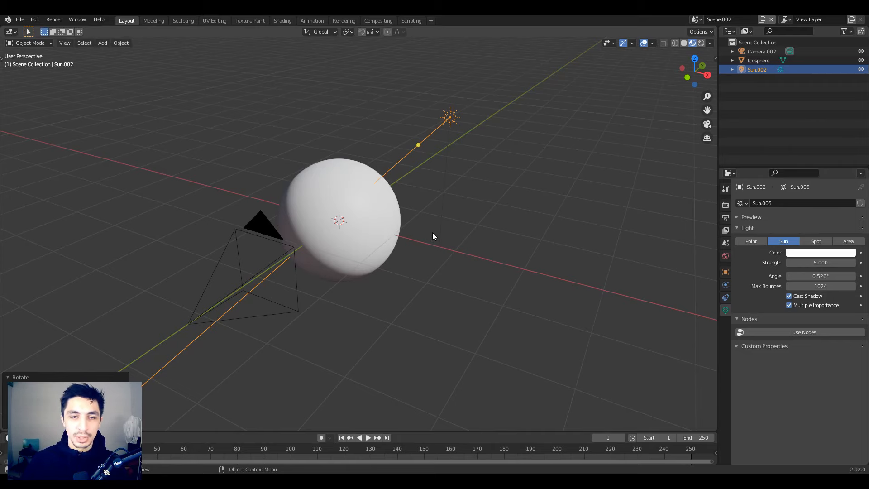
# Step: Look through the camera and move it back along its local Z axis to leave more margin around the sphere
pyautogui.press('KP_0')
pyautogui.scroll(-3, 433, 232)
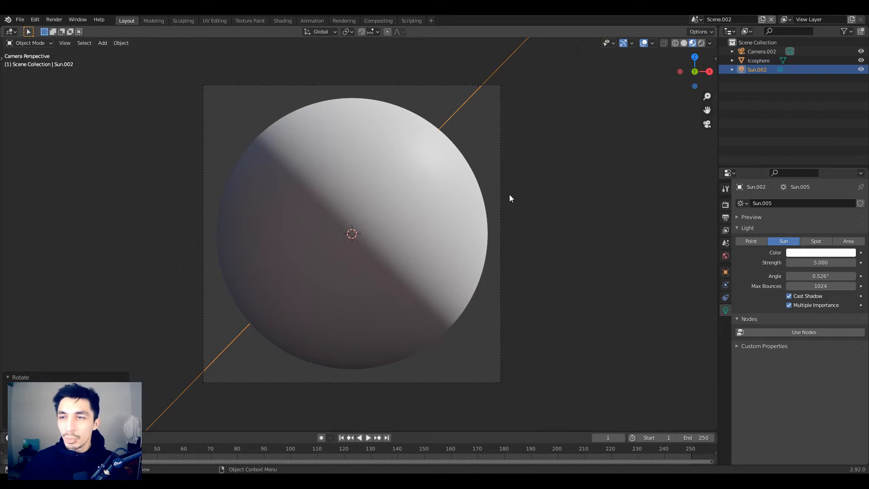
pyautogui.click(762, 51)
pyautogui.press('g')
pyautogui.press('z')
pyautogui.press('z')
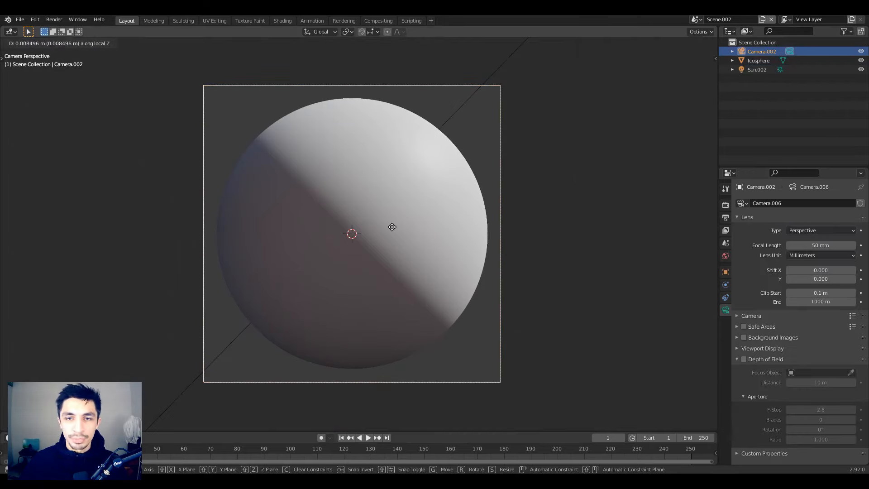
pyautogui.click(430, 237)
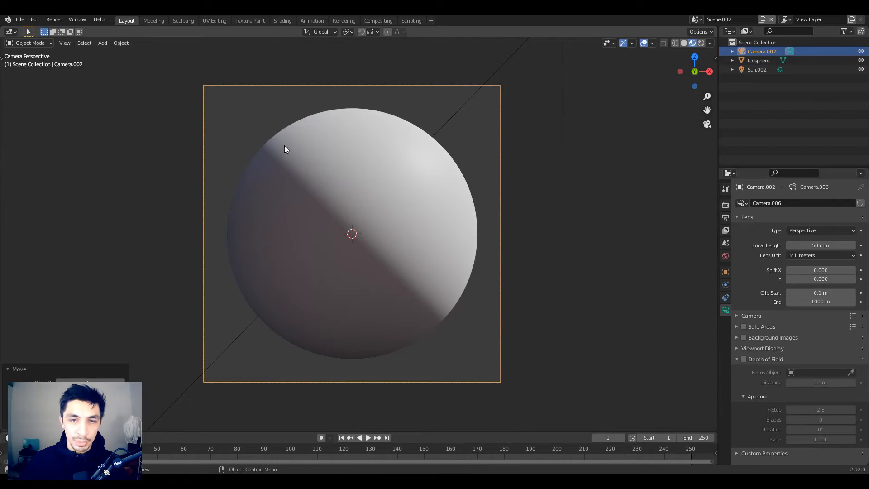
# Step: Trackball-rotate the sun light so it lights most of the sphere, leaving a shadow along the lower-left edge
pyautogui.click(569, 158)
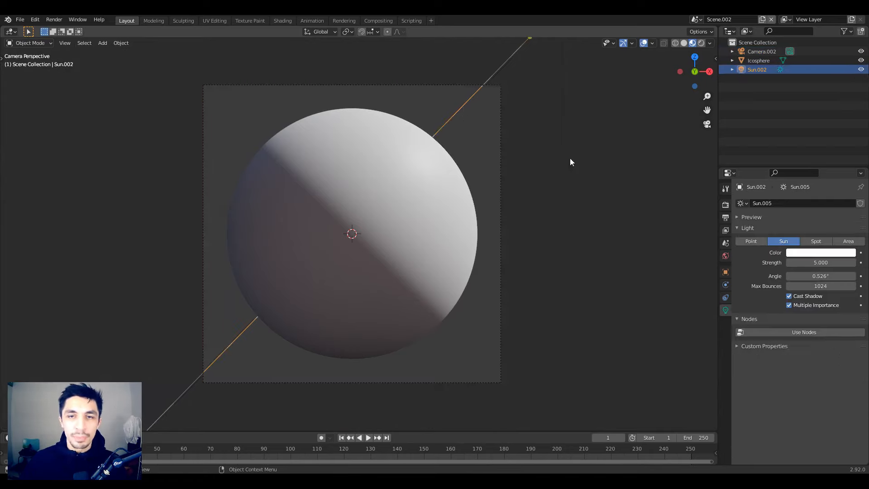
pyautogui.press('r')
pyautogui.press('r')
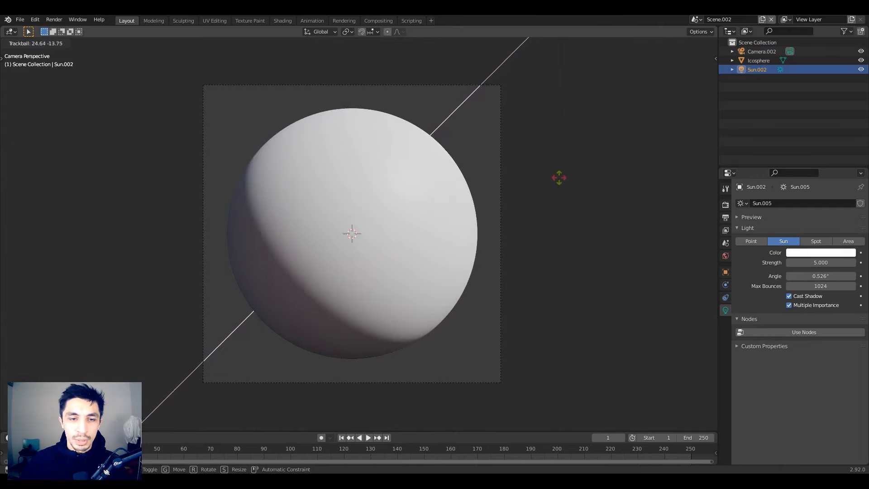
pyautogui.click(561, 179)
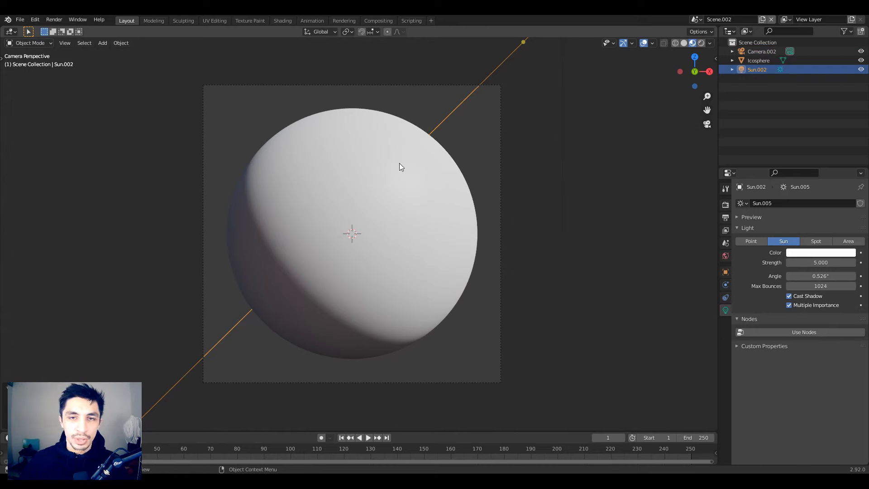
# Step: Leave the camera view, split the 3D viewport vertically and turn the larger new area into a Shader Editor
pyautogui.press('KP_0')
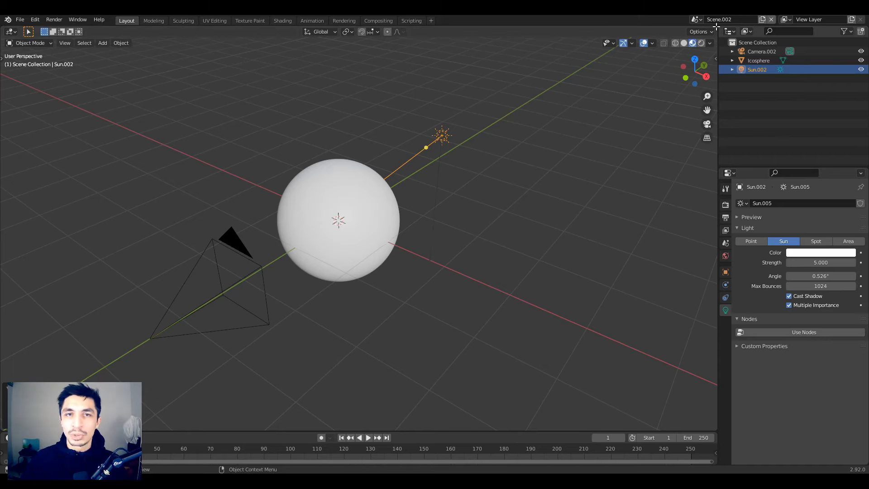
pyautogui.moveTo(707, 27); pyautogui.dragTo(183, 55)
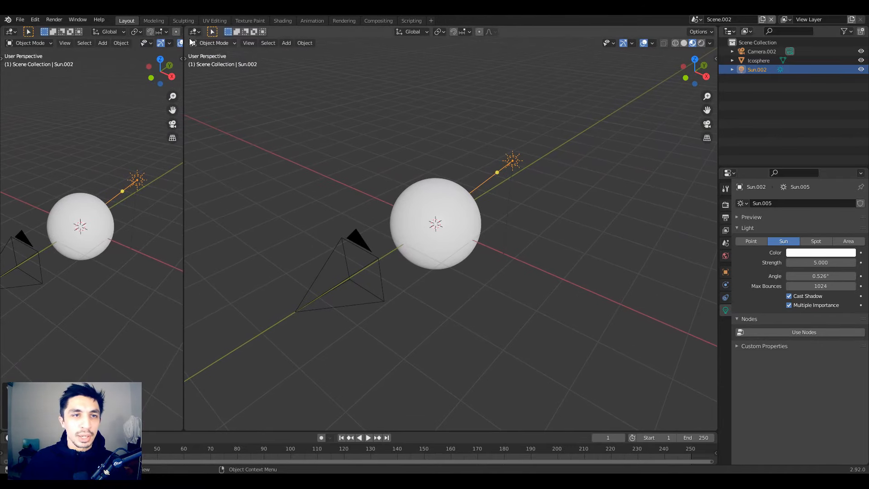
pyautogui.click(195, 31)
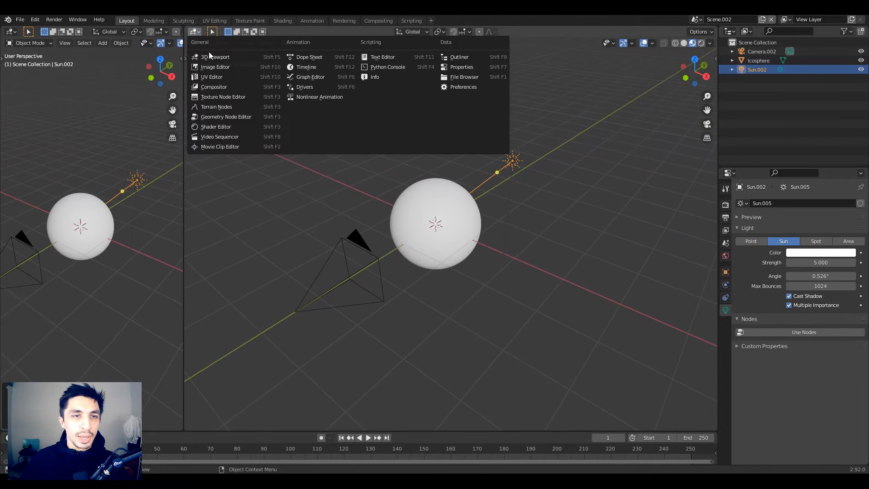
pyautogui.click(226, 128)
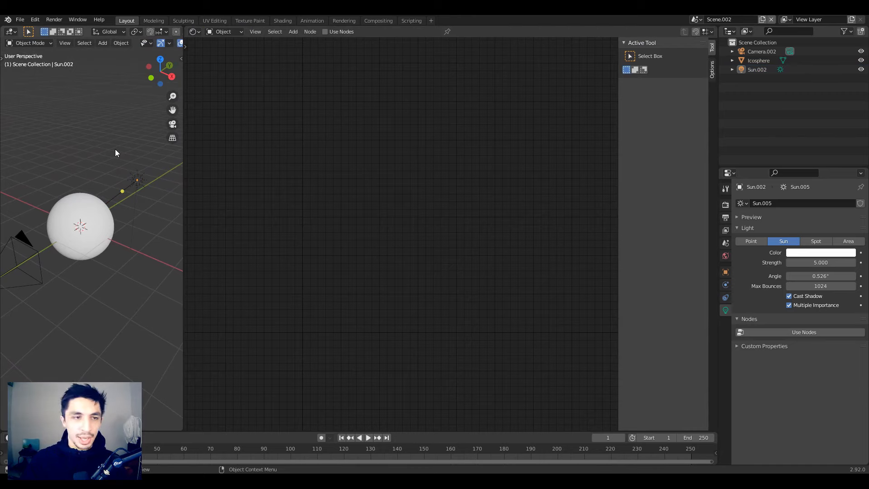
# Step: Show the camera view in the narrow 3D viewport, widen that area slightly, and hide its overlays and gizmos
pyautogui.press('KP_0')
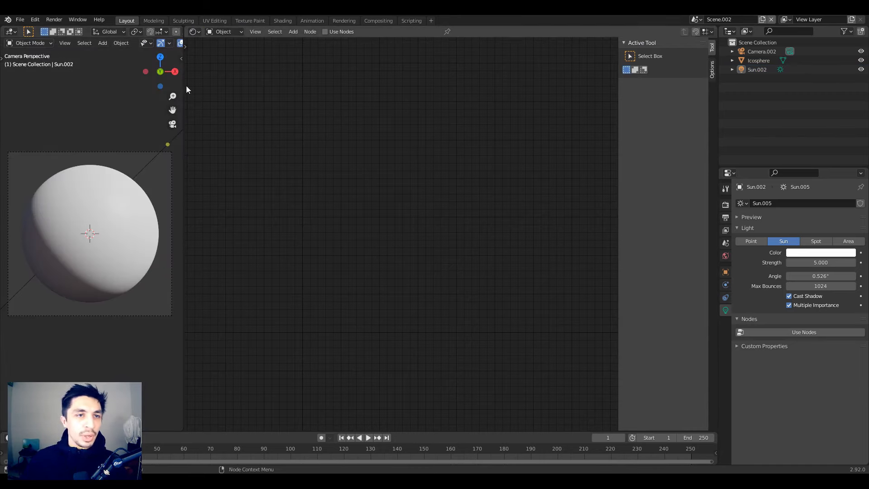
pyautogui.moveTo(184, 85); pyautogui.dragTo(218, 85)
pyautogui.click(181, 43)
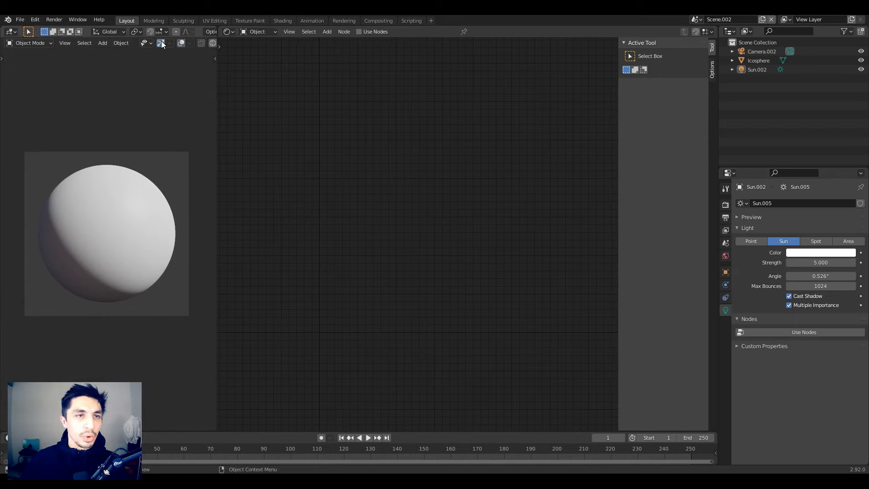
pyautogui.scroll(1, 162, 189)
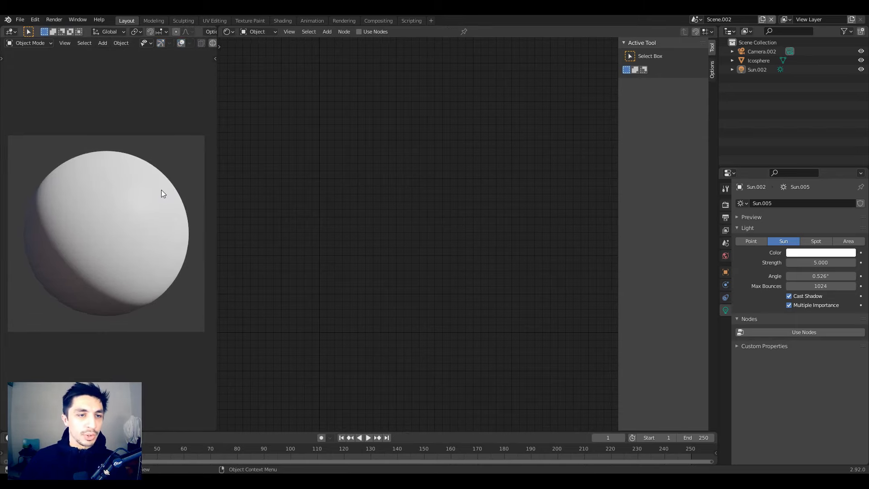
# Step: Hide the Shader Editor's sidebar, select the icosphere and give it a new material named Planet_MATERAIL
pyautogui.scroll(1, 159, 190)
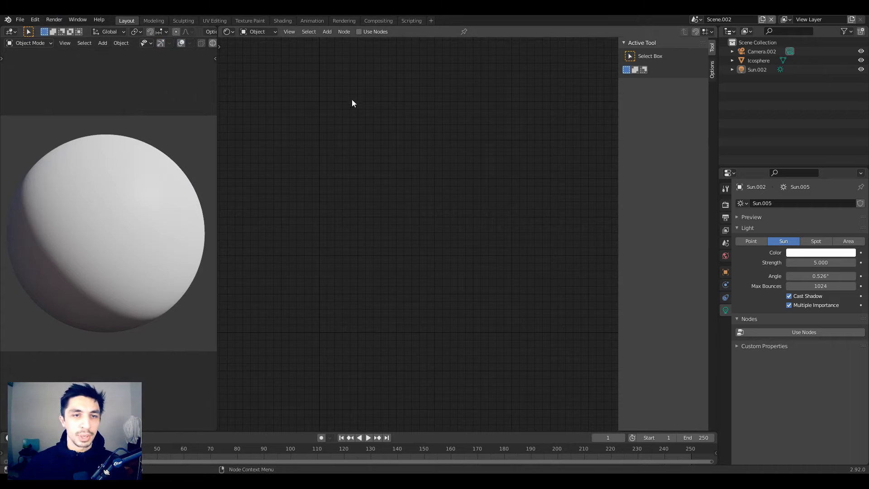
pyautogui.press('n')
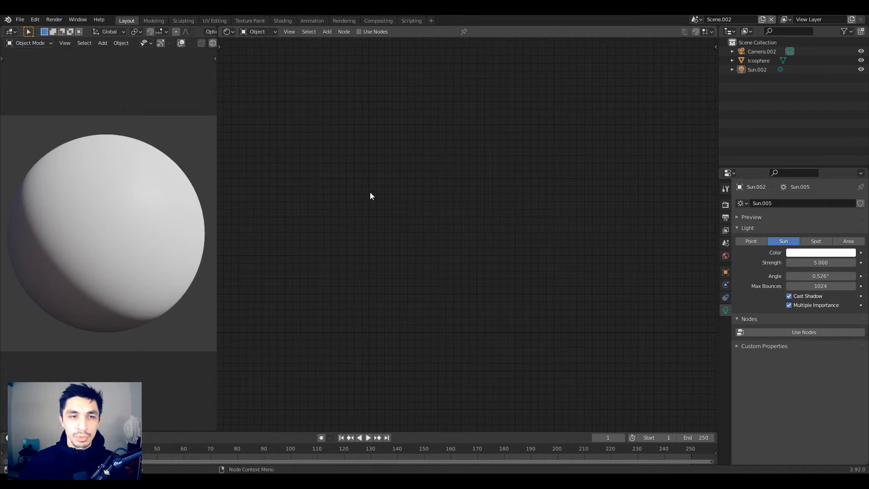
pyautogui.click(151, 178)
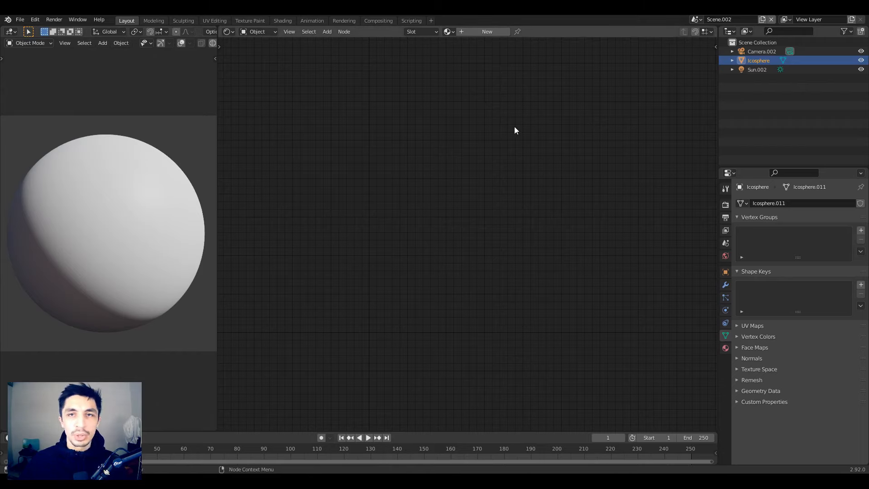
pyautogui.click(498, 31)
pyautogui.click(498, 30)
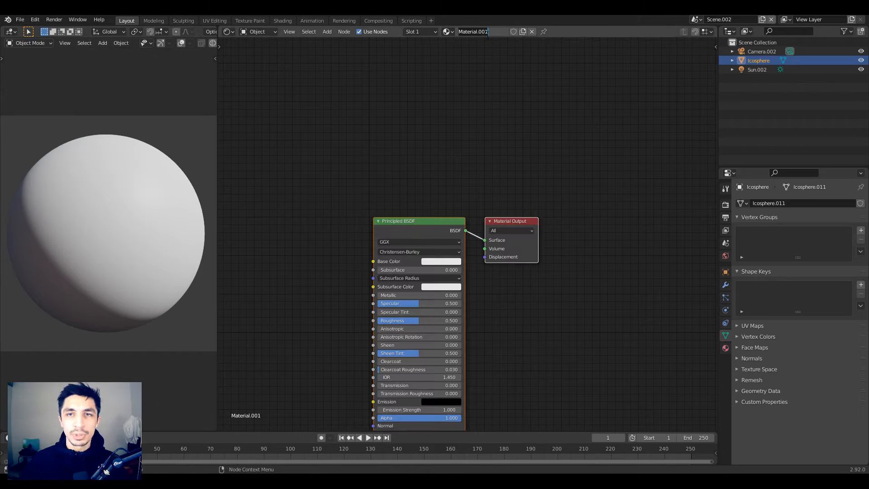
pyautogui.write('Planet')
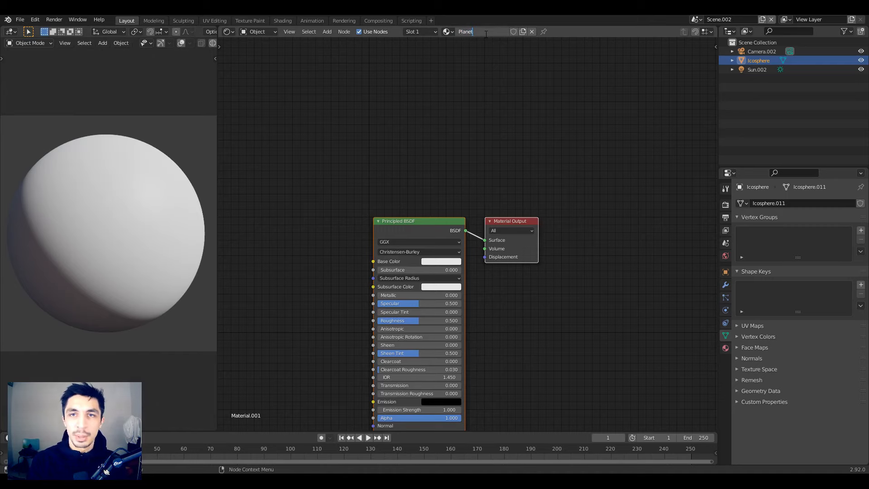
pyautogui.write('_MATERAI')
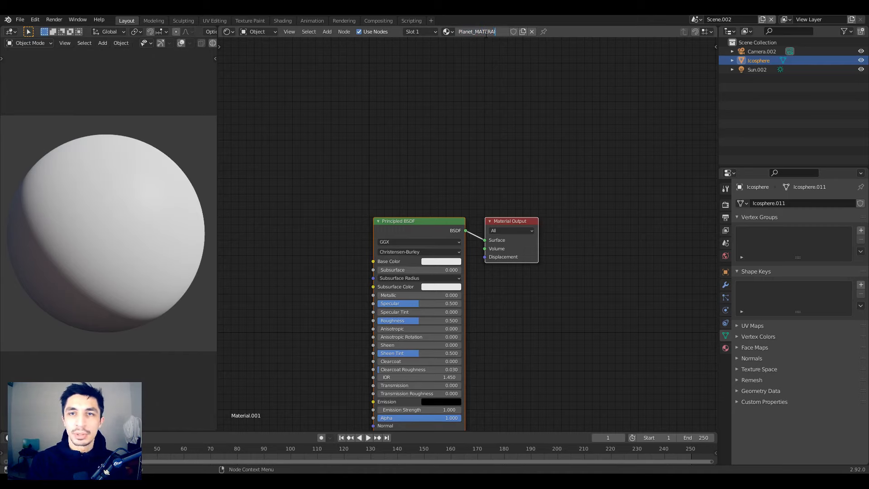
pyautogui.write('L')
pyautogui.press('Return')
# Step: Add a Noise Texture node well to the left of the Principled BSDF and preview its output on the sphere
pyautogui.moveTo(414, 183); pyautogui.dragTo(534, 120, button='middle')
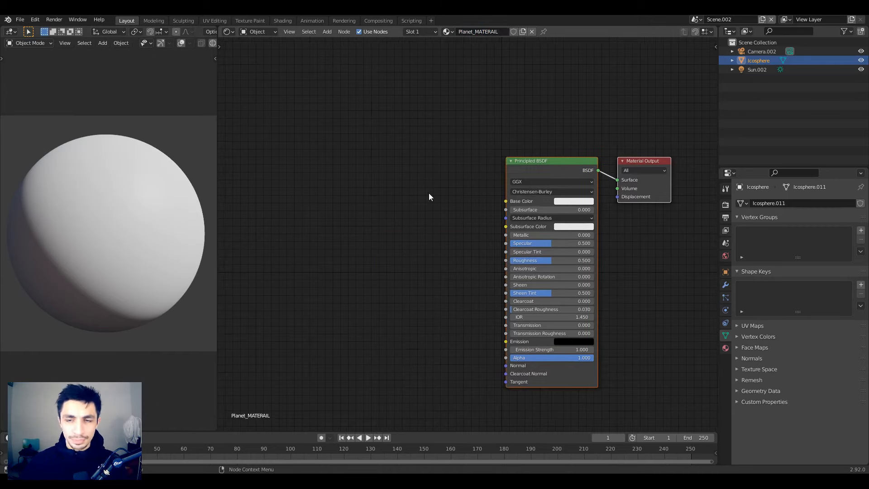
pyautogui.moveTo(429, 196); pyautogui.dragTo(422, 160, button='middle')
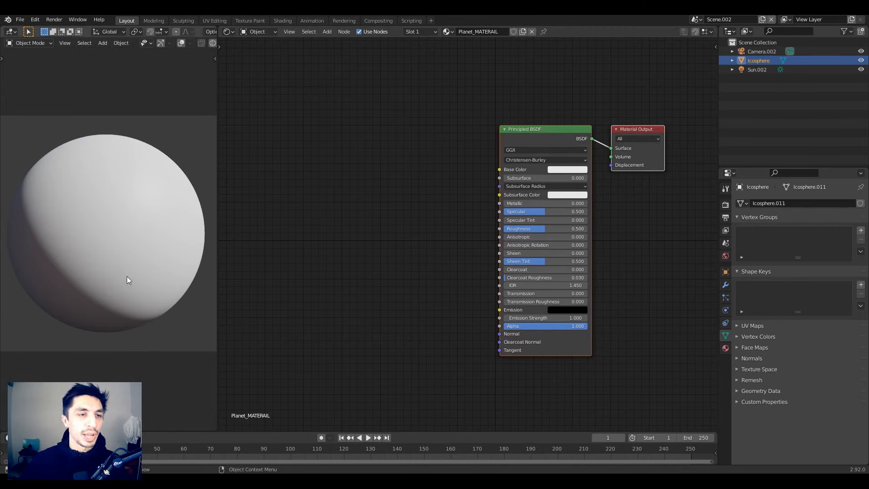
pyautogui.moveTo(485, 200); pyautogui.dragTo(587, 206, button='middle')
pyautogui.scroll(-2, 534, 210)
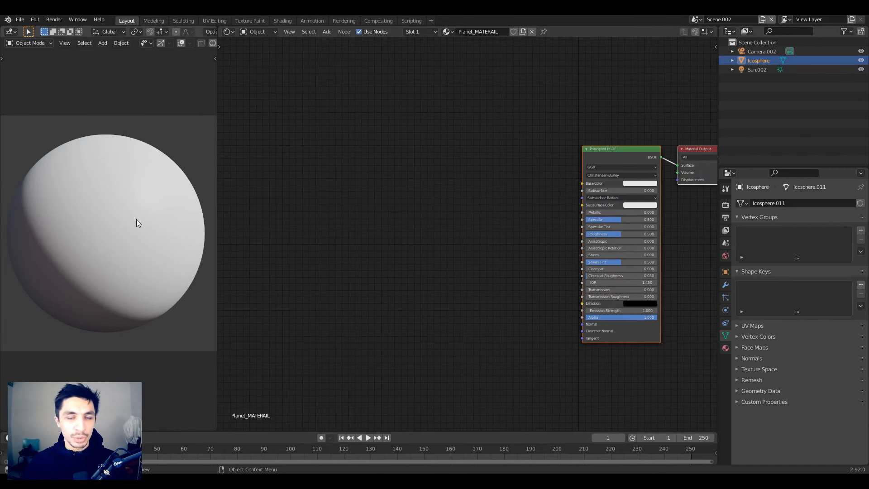
pyautogui.hotkey('shift', 'a')
pyautogui.write('noise')
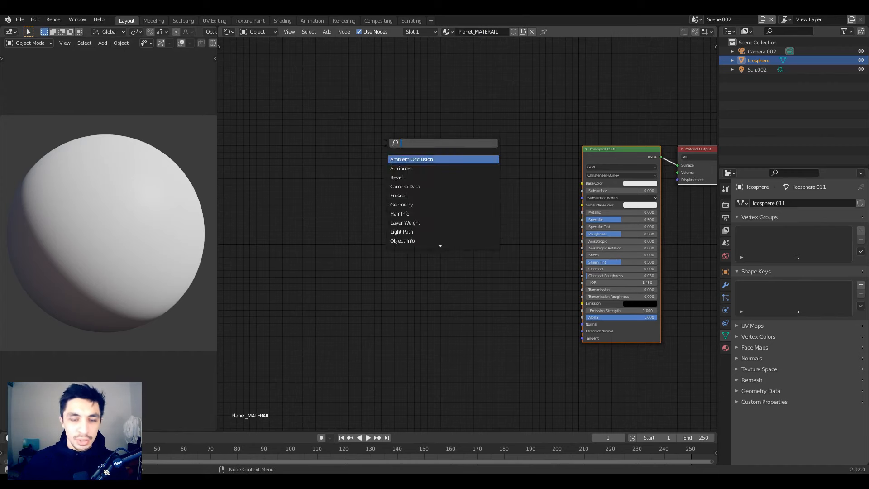
pyautogui.press('Return')
pyautogui.click(275, 140)
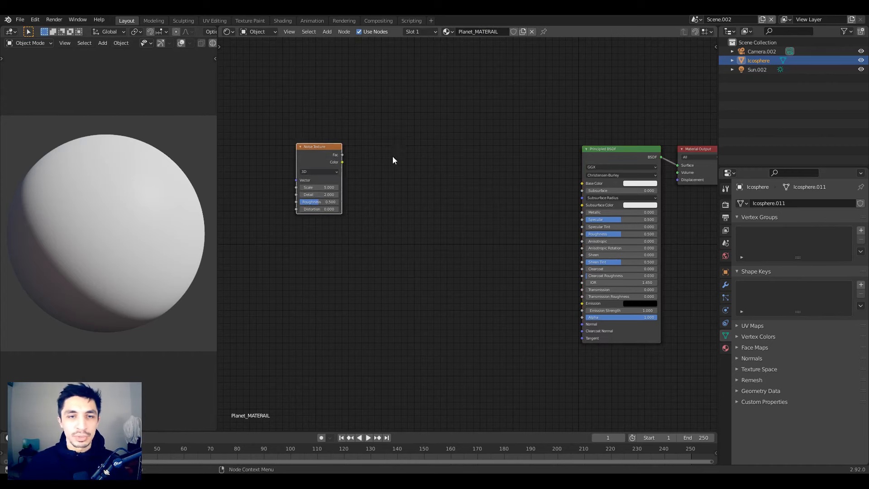
pyautogui.scroll(5, 444, 126)
pyautogui.moveTo(393, 156)
pyautogui.mouseDown(button='middle')
pyautogui.moveTo(480, 121)
pyautogui.moveTo(385, 144)
pyautogui.mouseUp(button='middle')
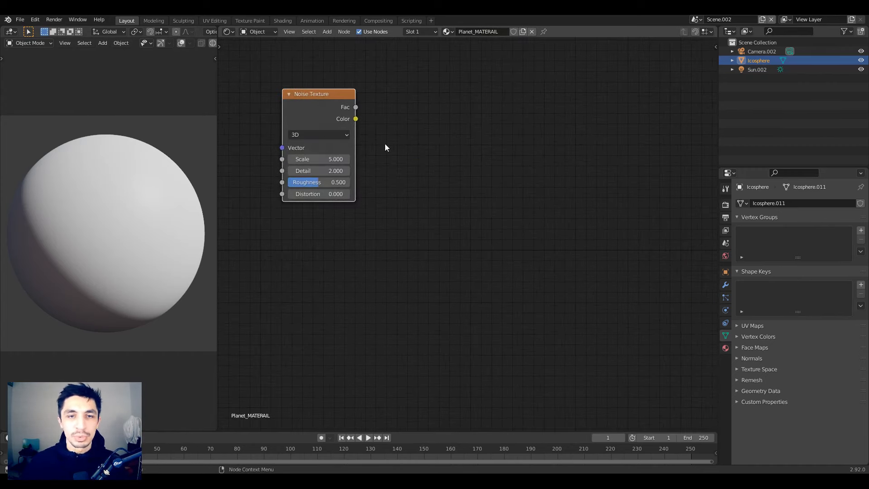
pyautogui.keyDown('ctrl'); pyautogui.keyDown('shift'); pyautogui.click(324, 109); pyautogui.keyUp('shift'); pyautogui.keyUp('ctrl')
# Step: Insert a ColorRamp after the Noise Texture's Fac output and move its black stop to position 0.477
pyautogui.hotkey('shift', 'a')
pyautogui.write('ramp')
pyautogui.press('Return')
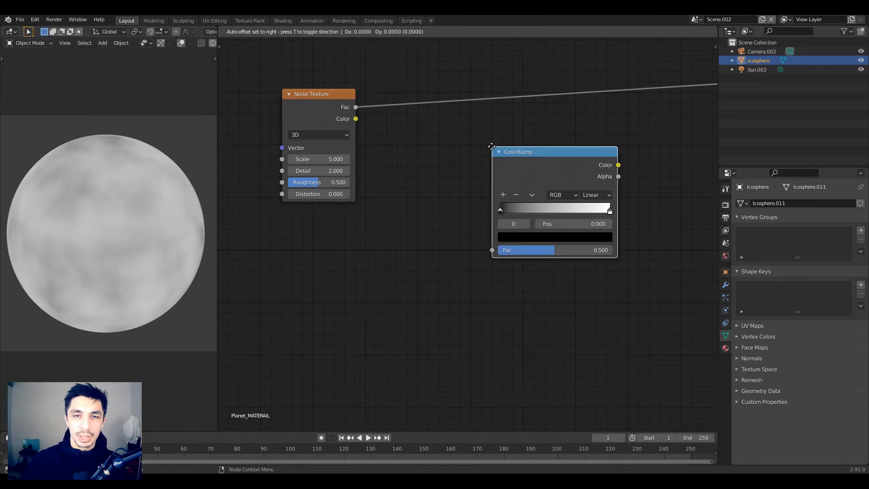
pyautogui.click(390, 73)
pyautogui.moveTo(406, 138); pyautogui.dragTo(459, 136)
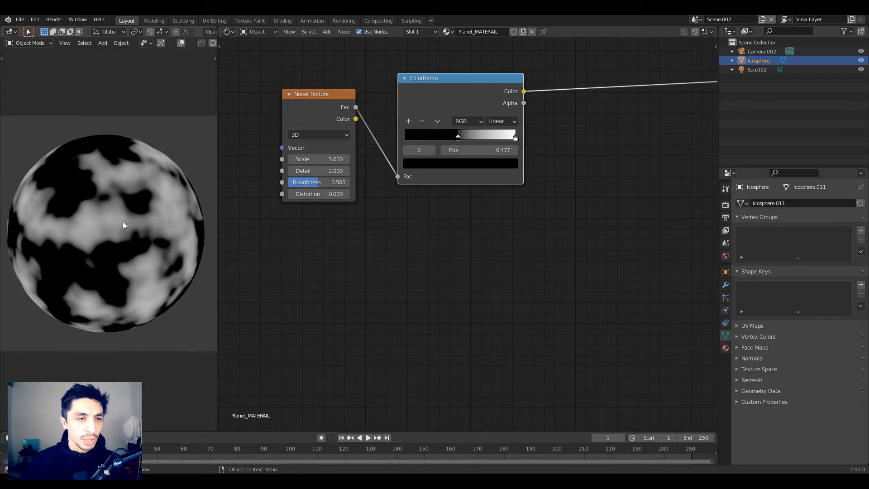
# Step: Set the Noise Texture's scale to 4.4, detail to 4.2 and roughness to 0.6
pyautogui.moveTo(123, 222); pyautogui.dragTo(108, 206, button='middle')
pyautogui.press('KP_0')
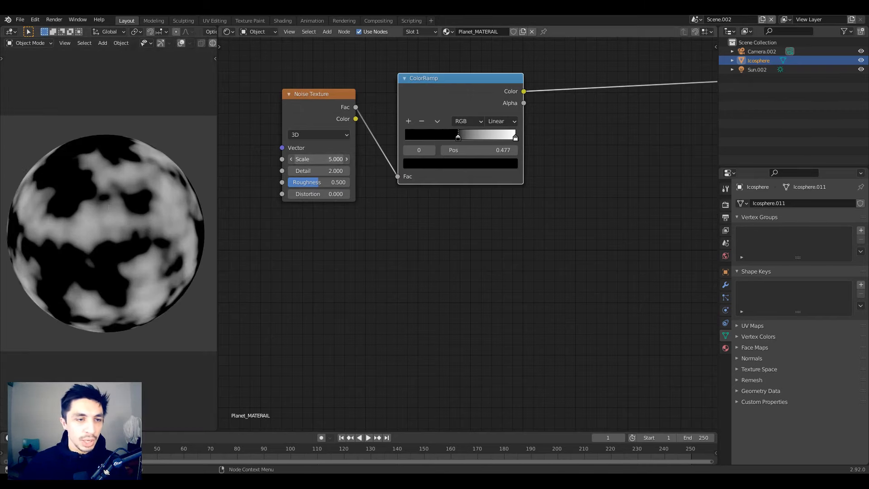
pyautogui.moveTo(319, 159); pyautogui.dragTo(324, 182)
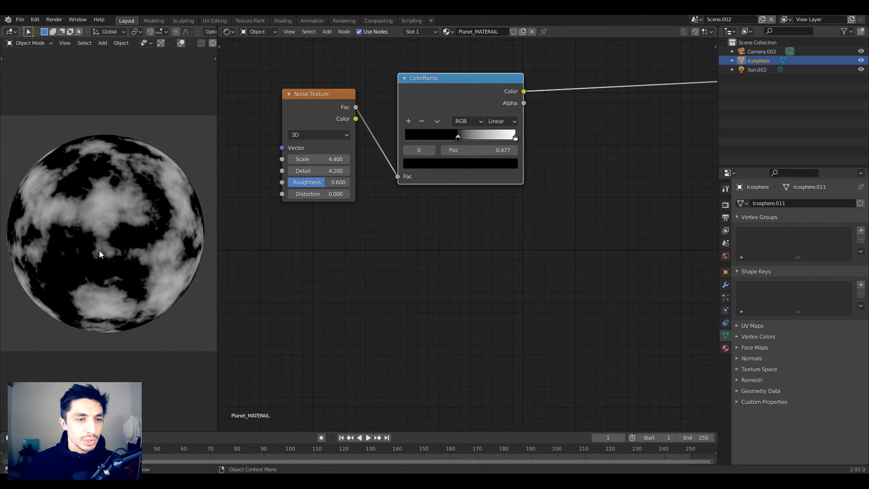
# Step: Duplicate the Noise Texture, place the copy before the original and connect the copy's Color output to the original's Vector input
pyautogui.moveTo(341, 248); pyautogui.dragTo(419, 244, button='middle')
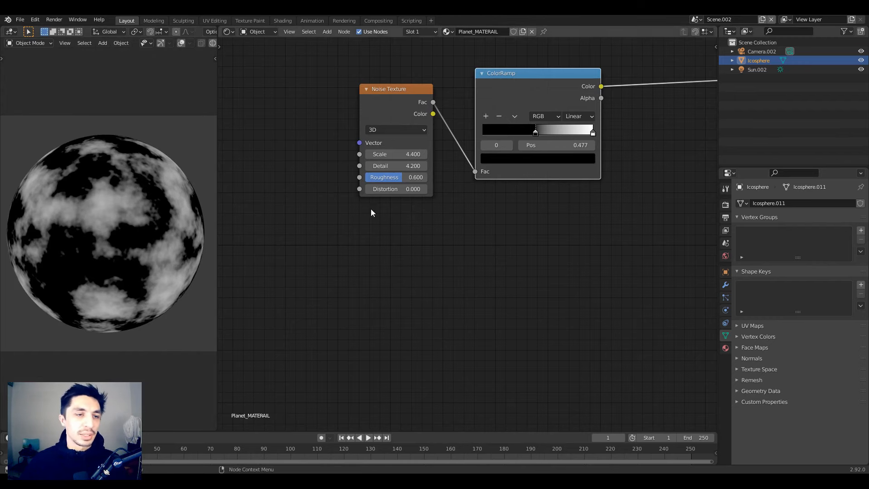
pyautogui.moveTo(371, 209); pyautogui.dragTo(406, 229, button='middle')
pyautogui.click(428, 119)
pyautogui.hotkey('shift', 'd')
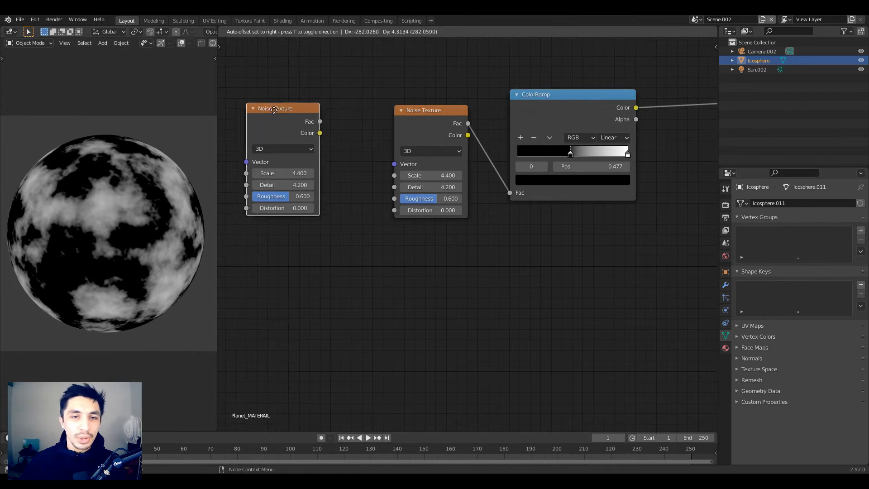
pyautogui.click(265, 110)
pyautogui.moveTo(329, 114); pyautogui.dragTo(393, 118, button='middle')
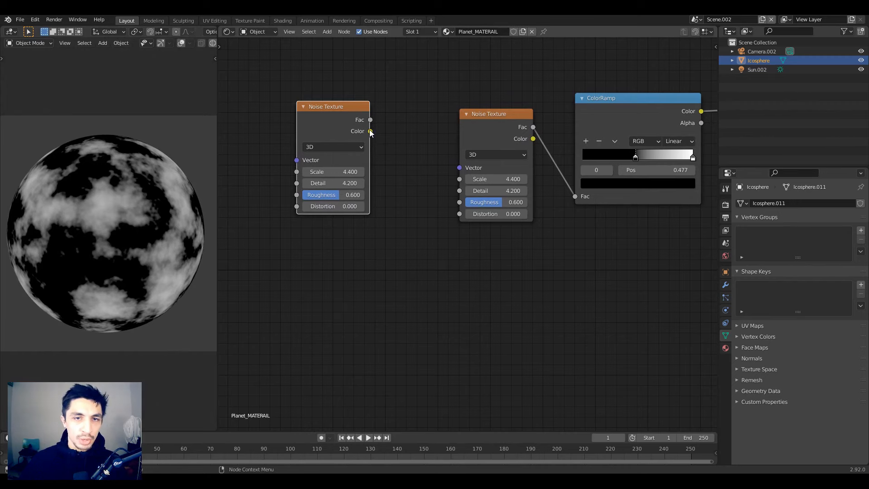
pyautogui.moveTo(370, 135); pyautogui.dragTo(459, 170)
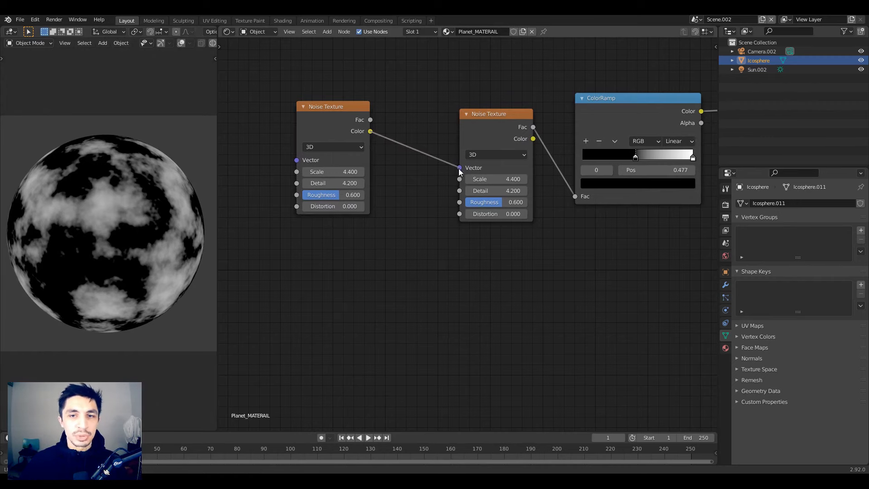
pyautogui.moveTo(442, 252); pyautogui.dragTo(400, 248, button='middle')
pyautogui.moveTo(306, 114); pyautogui.dragTo(348, 128)
# Step: Preview the duplicated Noise Texture's output on the sphere and return the preview to the ColorRamp
pyautogui.moveTo(488, 245); pyautogui.dragTo(365, 268, button='middle')
pyautogui.scroll(-3, 403, 240)
pyautogui.keyDown('ctrl'); pyautogui.keyDown('shift'); pyautogui.click(448, 151); pyautogui.keyUp('shift'); pyautogui.keyUp('ctrl')
pyautogui.keyDown('ctrl'); pyautogui.keyDown('shift'); pyautogui.click(325, 171); pyautogui.keyUp('shift'); pyautogui.keyUp('ctrl')
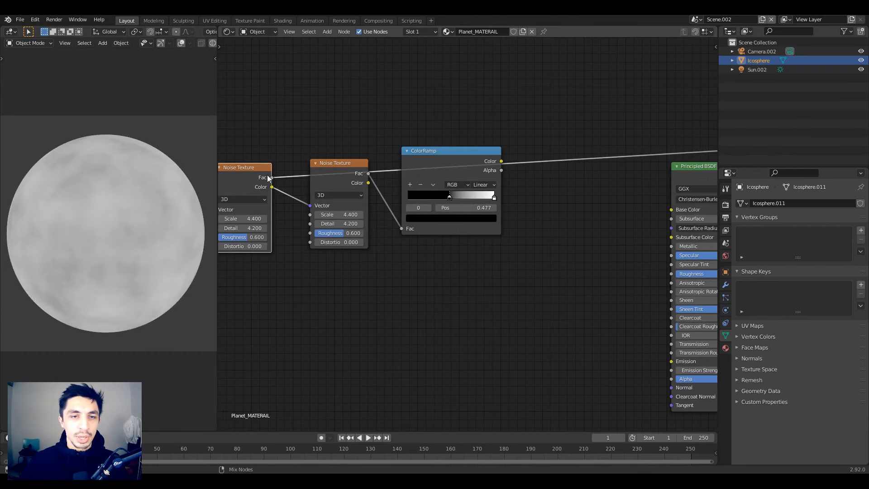
pyautogui.keyDown('ctrl'); pyautogui.keyDown('shift'); pyautogui.click(460, 188); pyautogui.keyUp('shift'); pyautogui.keyUp('ctrl')
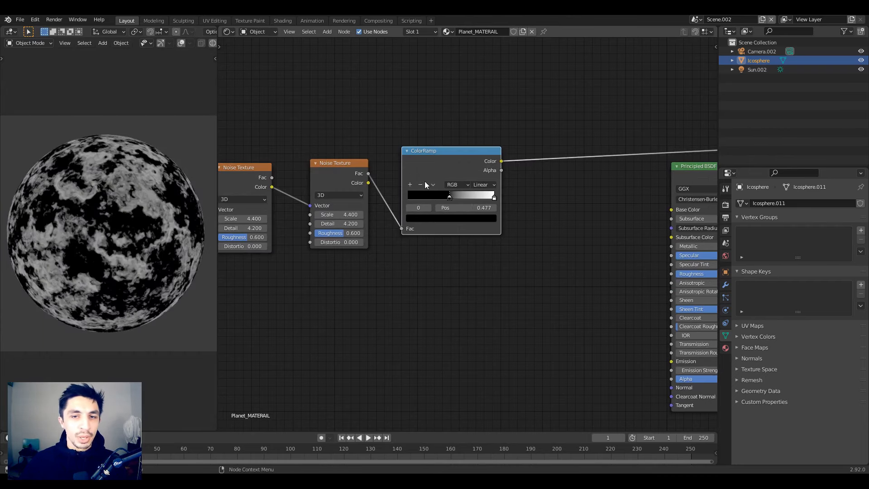
# Step: Set the duplicated Noise Texture's scale to 2.49 and its detail to 6.03
pyautogui.moveTo(435, 218); pyautogui.dragTo(494, 216, button='middle')
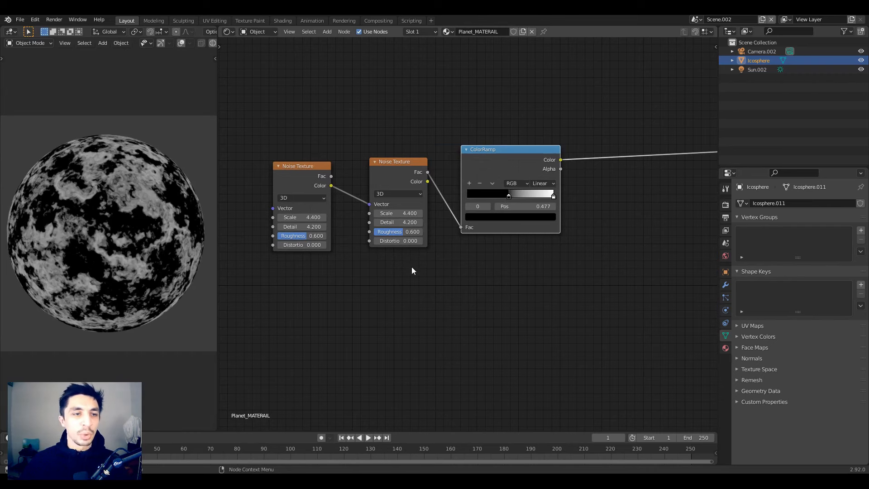
pyautogui.scroll(3, 410, 266)
pyautogui.moveTo(384, 255); pyautogui.dragTo(453, 248, button='middle')
pyautogui.scroll(1, 281, 167)
pyautogui.moveTo(381, 252); pyautogui.dragTo(394, 252, button='middle')
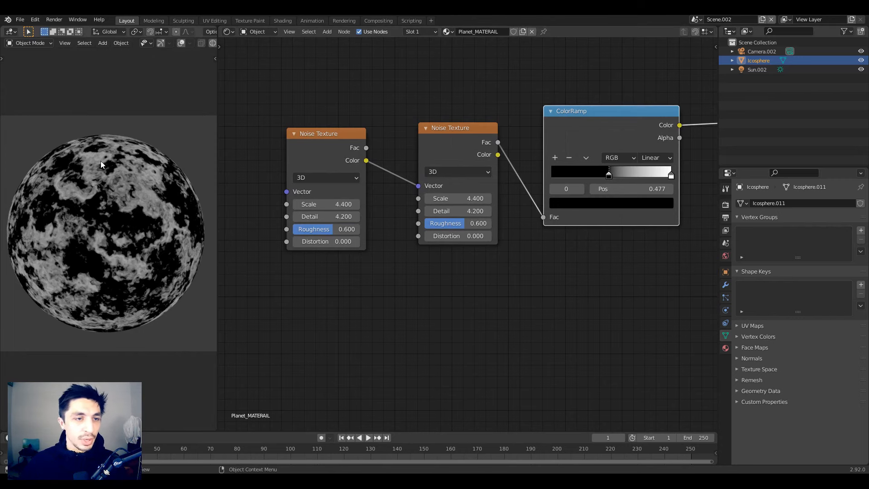
pyautogui.scroll(2, 226, 222)
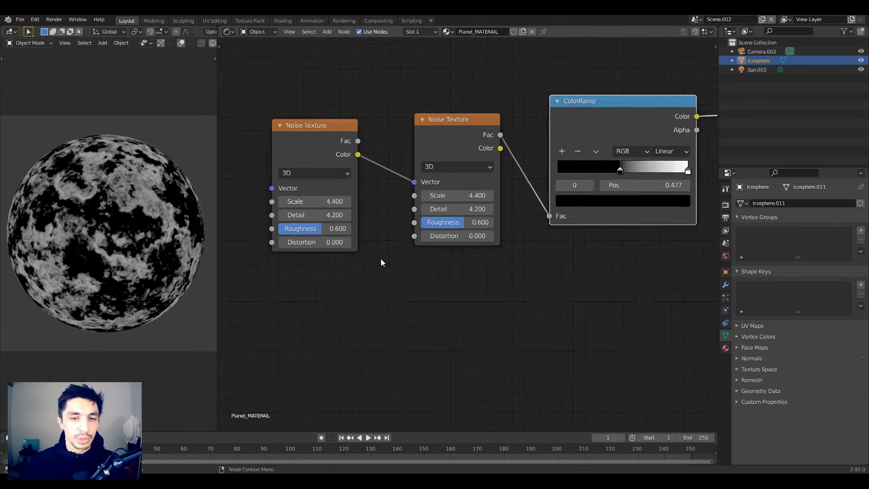
pyautogui.scroll(1, 416, 211)
pyautogui.moveTo(372, 196); pyautogui.dragTo(285, 196)
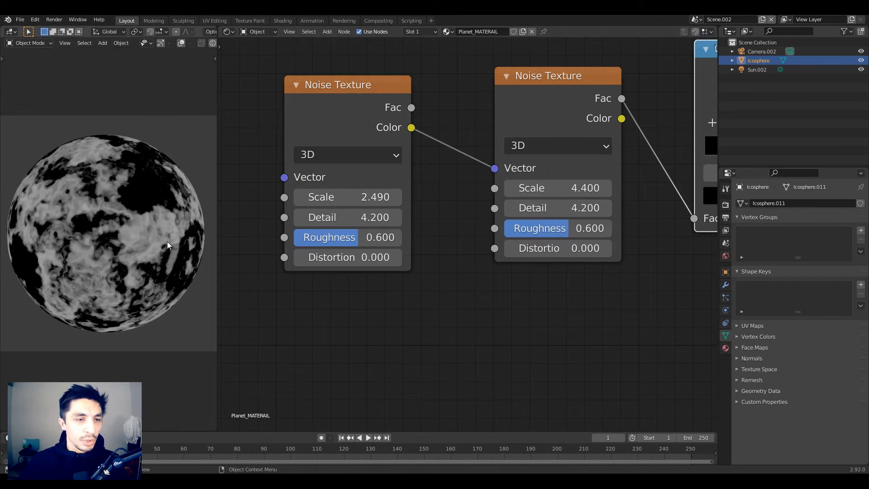
pyautogui.moveTo(560, 208); pyautogui.dragTo(534, 206, button='middle')
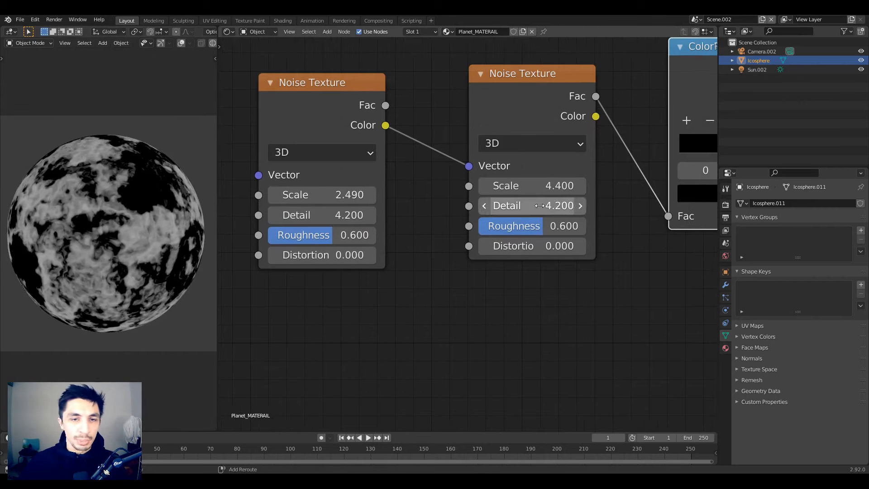
pyautogui.moveTo(344, 213); pyautogui.dragTo(427, 213)
# Step: Set the scale of the Noise Texture feeding the ColorRamp to 4.53
pyautogui.scroll(6, 116, 224)
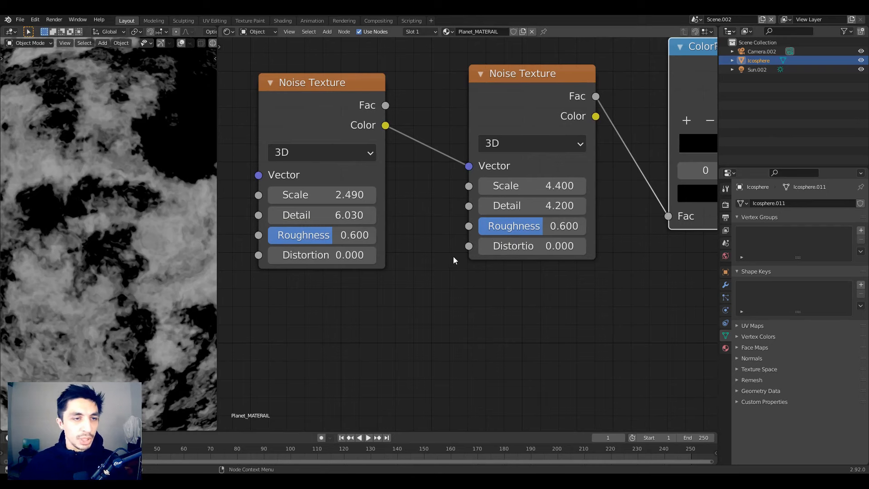
pyautogui.moveTo(495, 186); pyautogui.dragTo(504, 185)
pyautogui.scroll(-5, 82, 216)
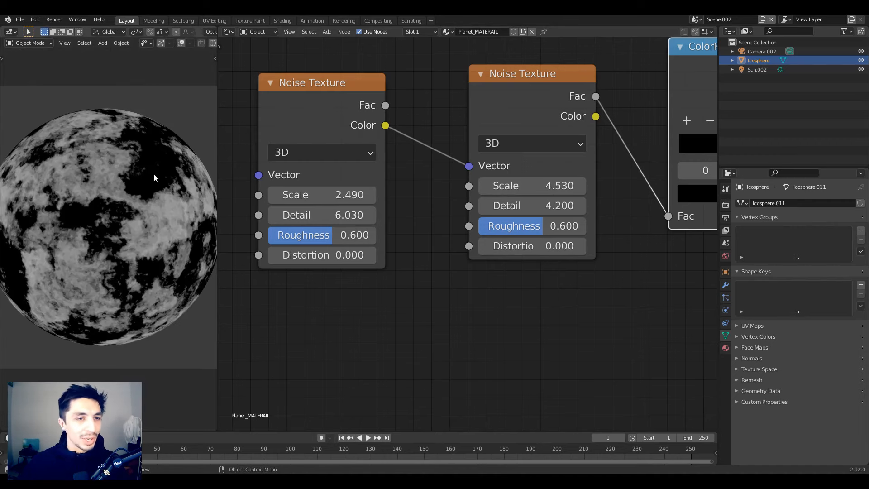
# Step: Move the ColorRamp's black stop to position 0.436 and check the resulting pattern around the sphere
pyautogui.moveTo(609, 312); pyautogui.dragTo(473, 346, button='middle')
pyautogui.scroll(-2, 473, 346)
pyautogui.press('KP_Decimal')
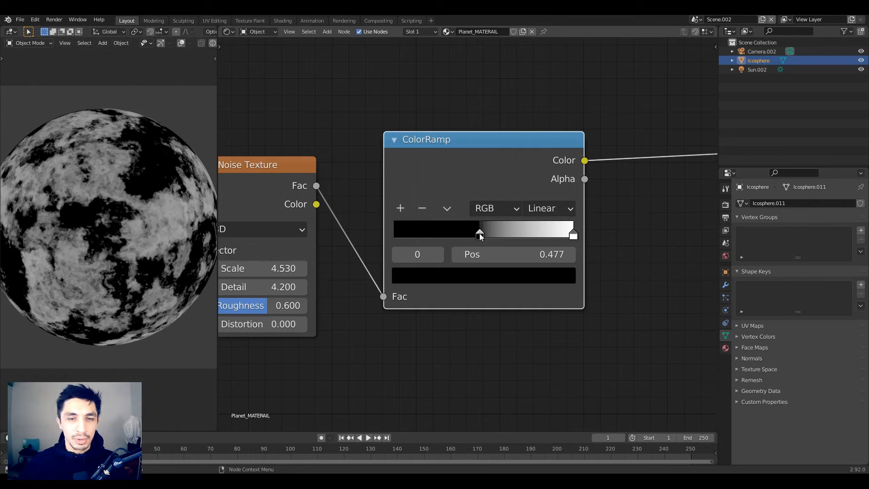
pyautogui.moveTo(480, 234); pyautogui.dragTo(471, 237)
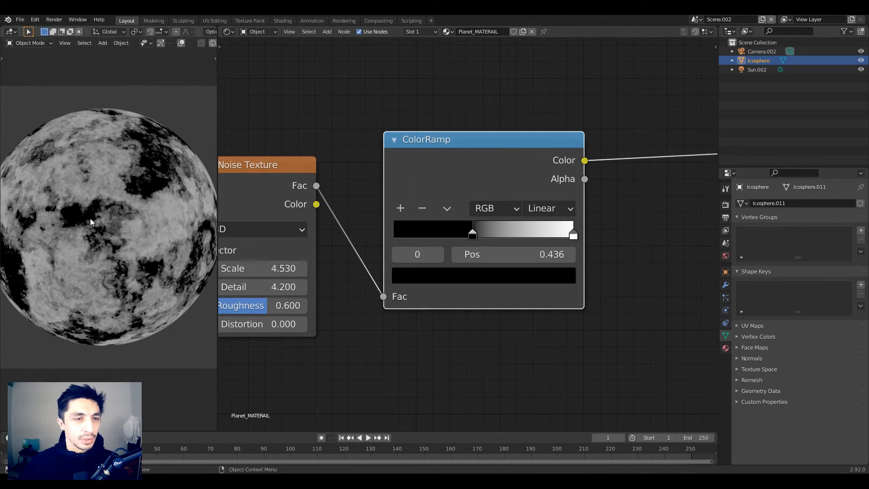
pyautogui.moveTo(91, 218); pyautogui.dragTo(161, 212, button='middle')
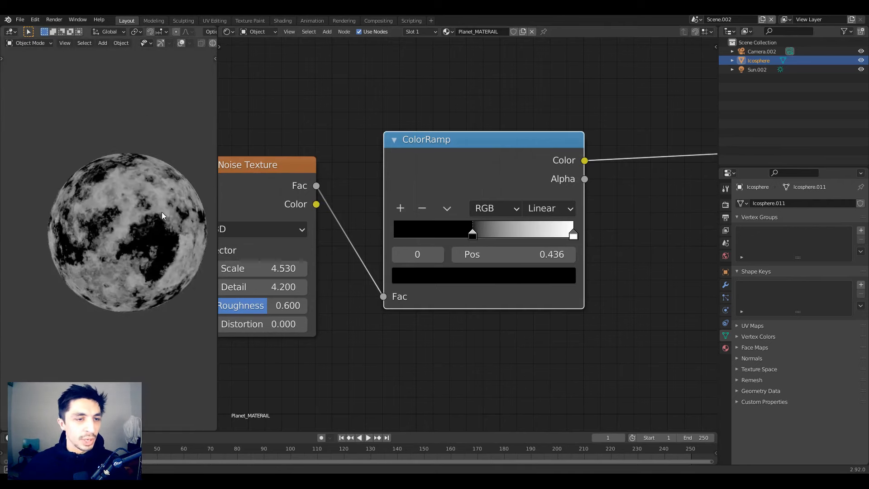
pyautogui.moveTo(137, 237); pyautogui.dragTo(86, 271, button='middle')
pyautogui.scroll(2, 152, 230)
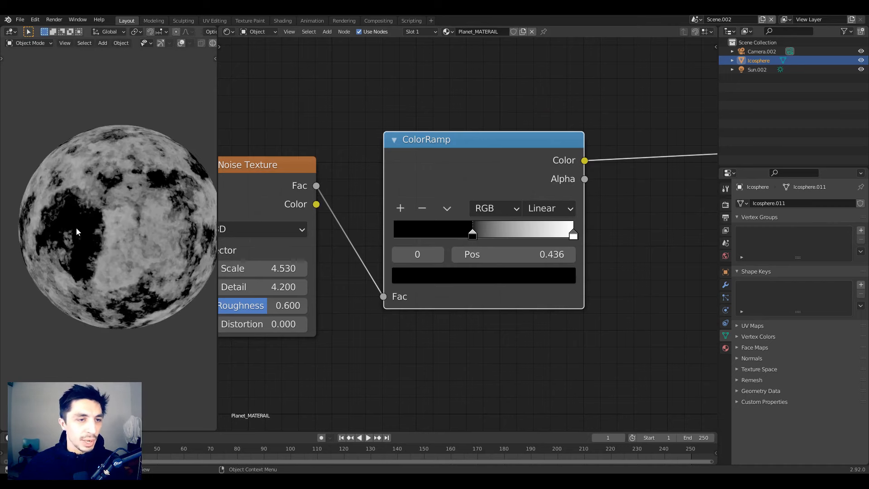
pyautogui.press('KP_0')
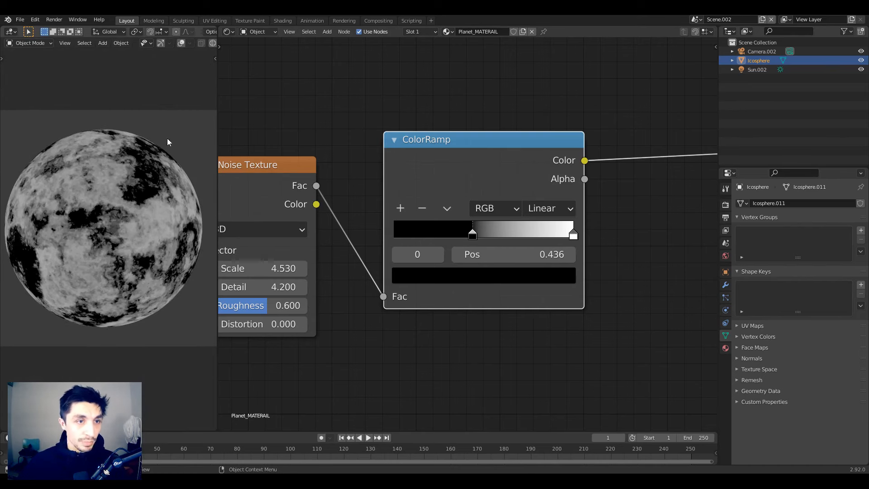
pyautogui.scroll(-3, 461, 343)
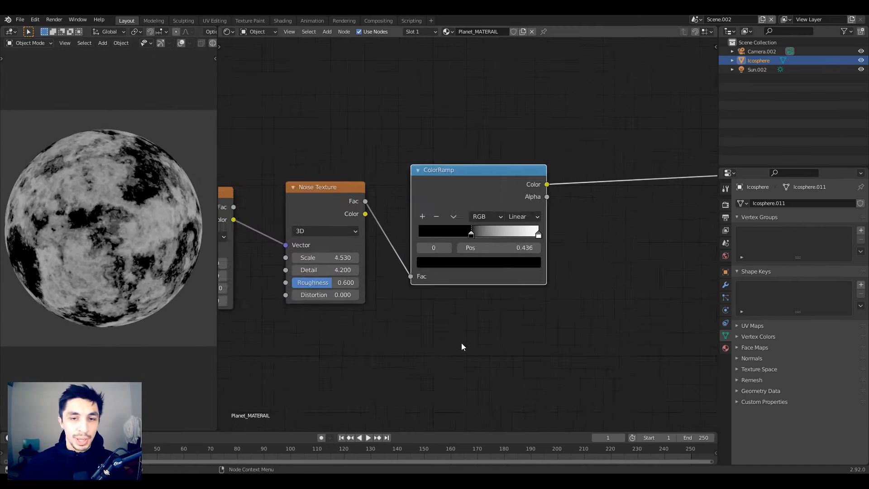
# Step: Add a Texture Coordinate node below the existing pair of Noise Textures
pyautogui.hotkey('shift', 'a')
pyautogui.click(375, 241)
pyautogui.write('tex')
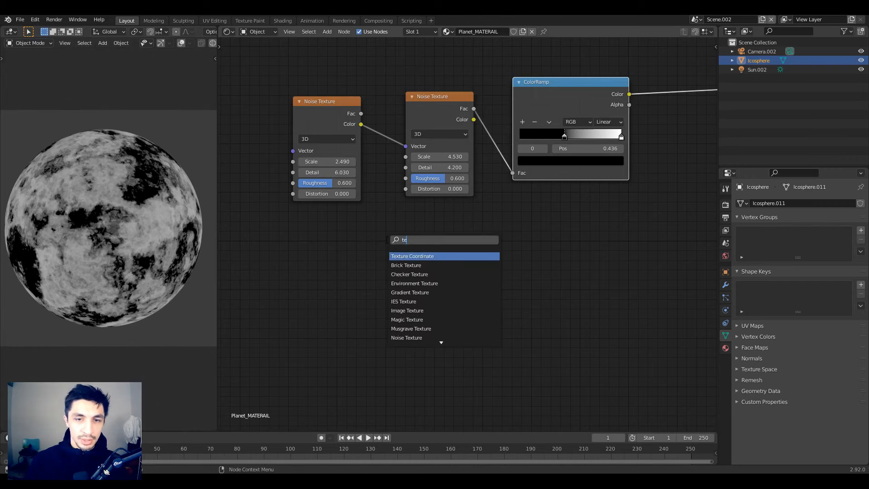
pyautogui.press('Return')
pyautogui.click(244, 262)
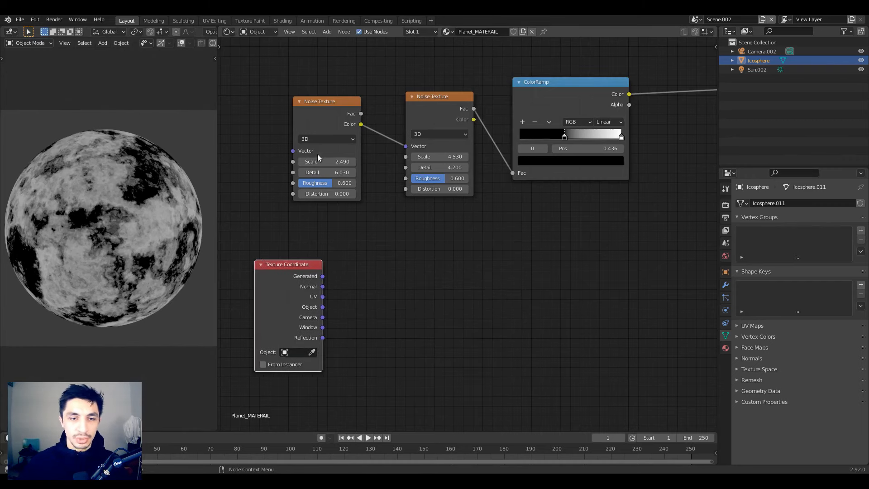
pyautogui.click(317, 110)
pyautogui.hotkey('shift', 'd')
pyautogui.rightClick(499, 294)
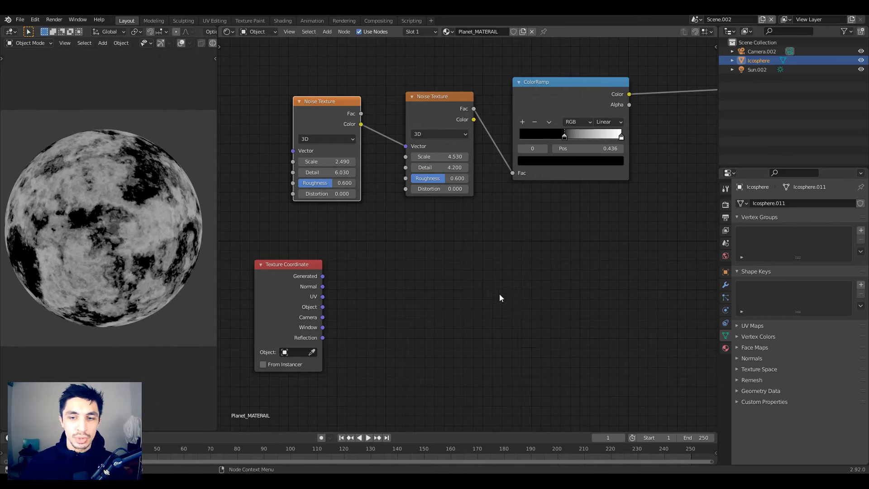
# Step: Add a new Noise Texture node in line with the Texture Coordinate node, leaving room between them
pyautogui.hotkey('shift', 'a')
pyautogui.click(468, 268)
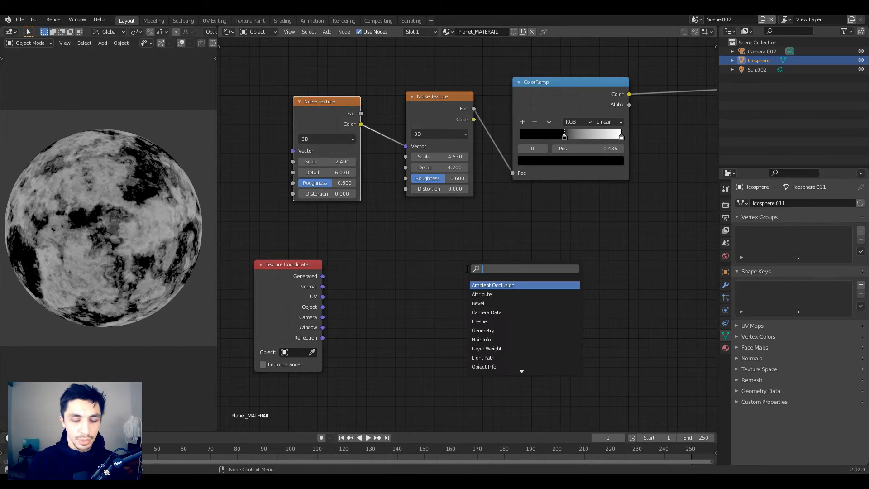
pyautogui.write('noise')
pyautogui.press('Return')
pyautogui.click(468, 270)
# Step: Add a Mapping node between the Texture Coordinate node and the new Noise Texture
pyautogui.hotkey('shift', 'a')
pyautogui.click(400, 265)
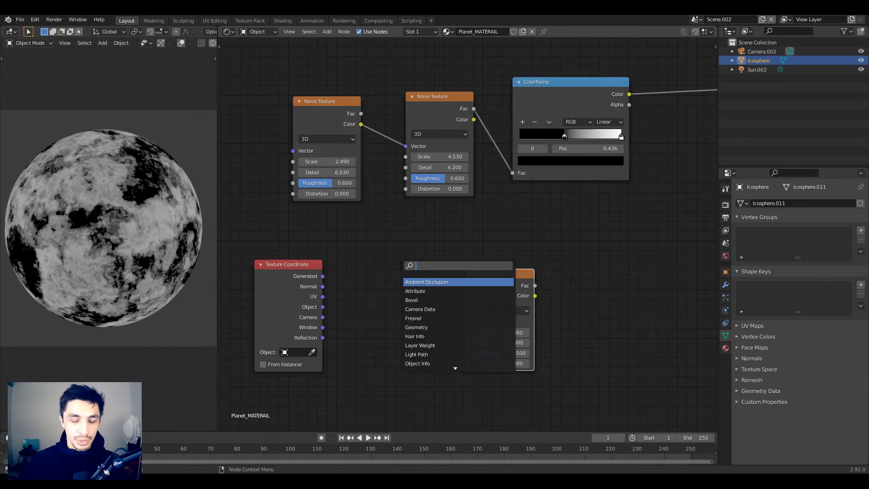
pyautogui.write('map')
pyautogui.press('Return')
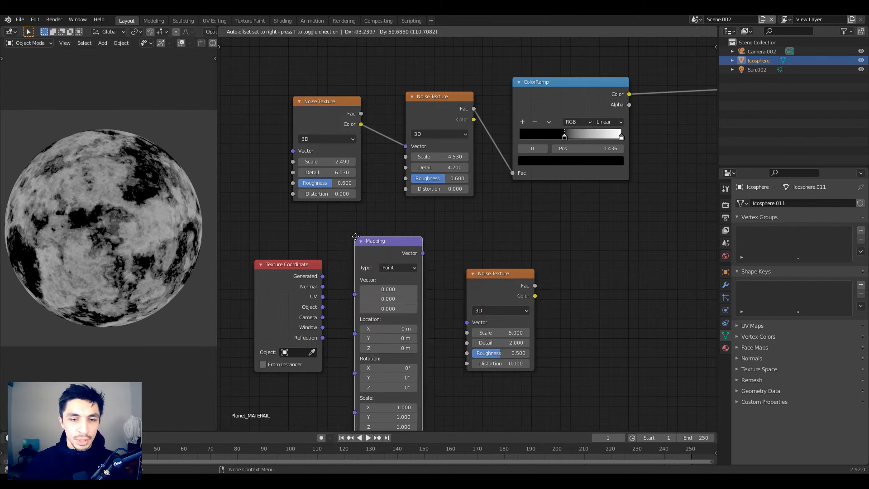
pyautogui.click(358, 238)
# Step: Connect the Generated coordinates through the Mapping node to the new Noise Texture's Vector, and preview that noise on the sphere
pyautogui.moveTo(359, 237); pyautogui.dragTo(366, 174, button='middle')
pyautogui.moveTo(331, 213); pyautogui.dragTo(367, 232)
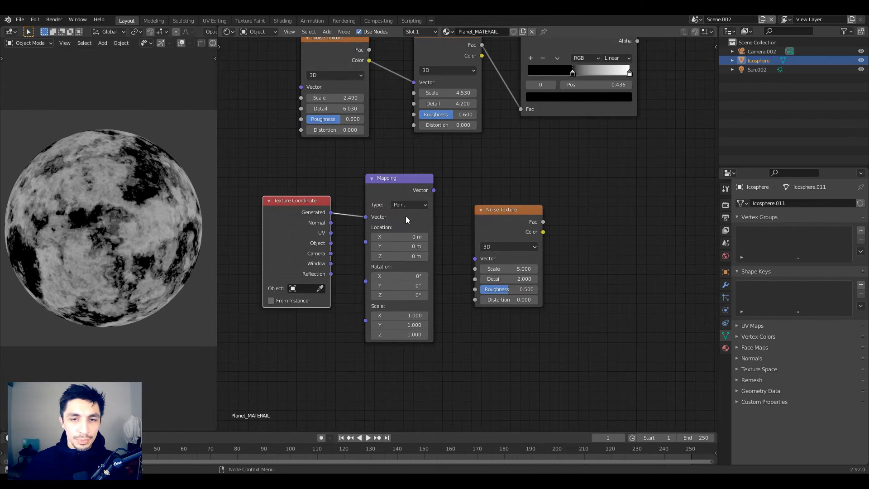
pyautogui.moveTo(435, 191); pyautogui.dragTo(476, 258)
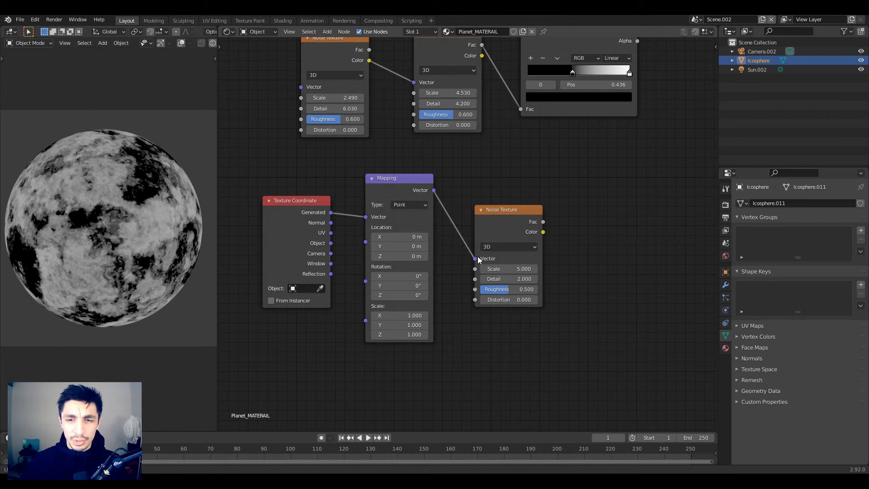
pyautogui.moveTo(507, 215); pyautogui.dragTo(519, 224)
pyautogui.keyDown('ctrl'); pyautogui.keyDown('shift'); pyautogui.click(520, 222); pyautogui.keyUp('shift'); pyautogui.keyUp('ctrl')
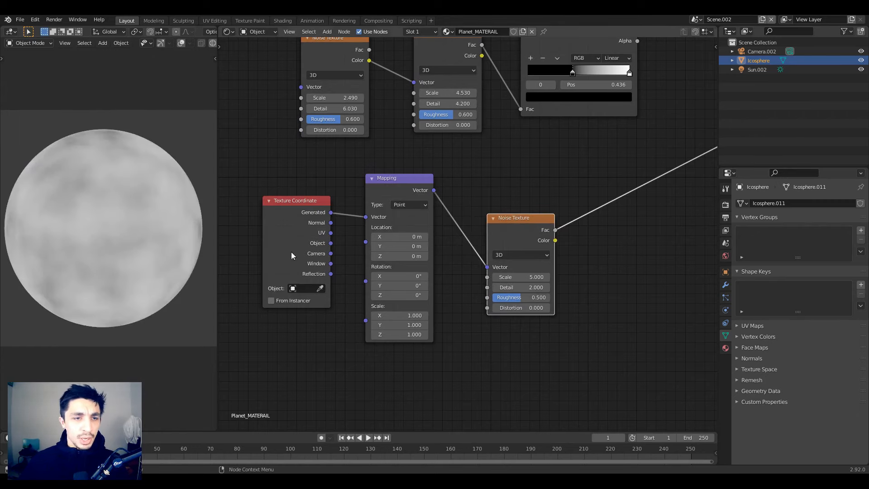
# Step: Set the Mapping node's Z scale to 14.1 to stretch the noise into horizontal streaks
pyautogui.moveTo(433, 341); pyautogui.dragTo(474, 281, button='middle')
pyautogui.scroll(8, 482, 266)
pyautogui.moveTo(417, 314); pyautogui.dragTo(552, 315)
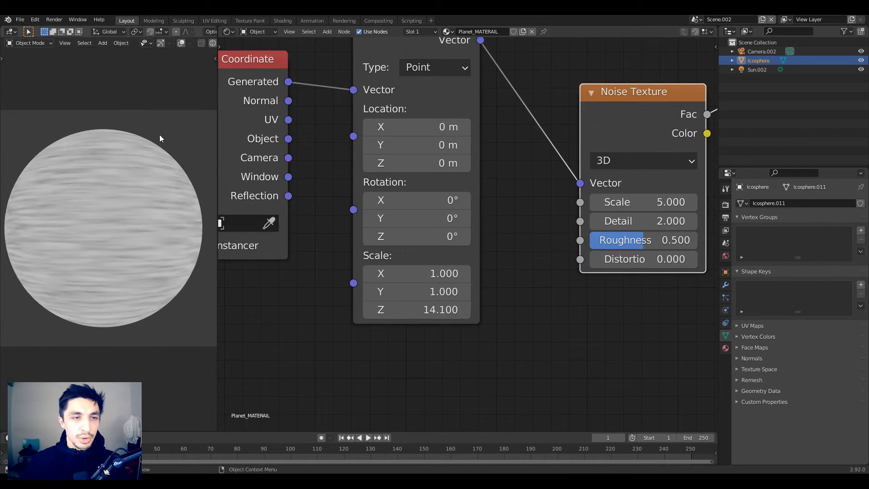
# Step: Duplicate the ColorRamp and insert the copy after the stretched Noise Texture's Fac output
pyautogui.moveTo(629, 277); pyautogui.dragTo(392, 354, button='middle')
pyautogui.scroll(-9, 393, 354)
pyautogui.moveTo(515, 217); pyautogui.dragTo(460, 290, button='middle')
pyautogui.scroll(-4, 430, 204)
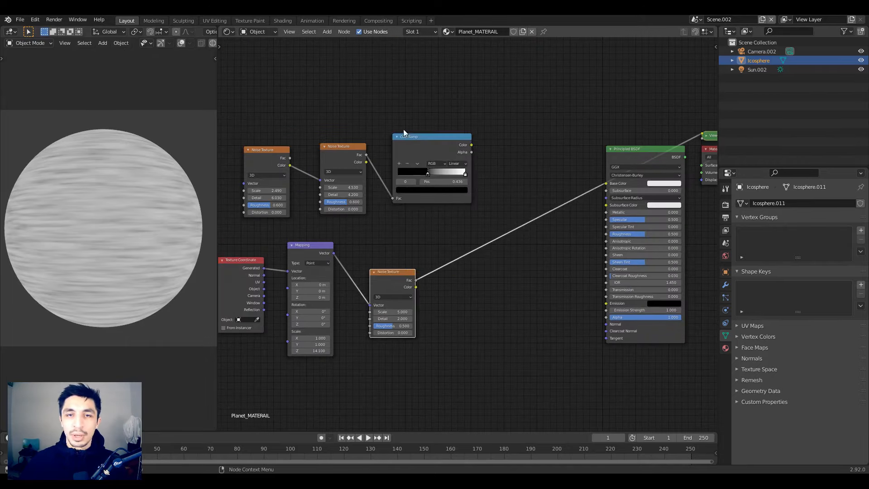
pyautogui.hotkey('shift', 'd')
pyautogui.click(453, 229)
pyautogui.scroll(3, 452, 222)
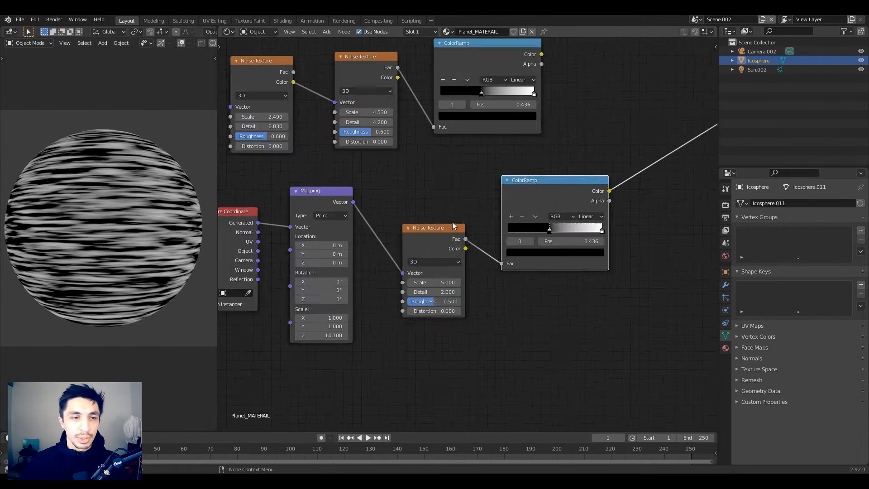
# Step: Set the Mapping node's Z scale to 16.9
pyautogui.scroll(1, 453, 222)
pyautogui.moveTo(293, 386); pyautogui.dragTo(398, 319, button='middle')
pyautogui.moveTo(389, 295); pyautogui.dragTo(415, 295)
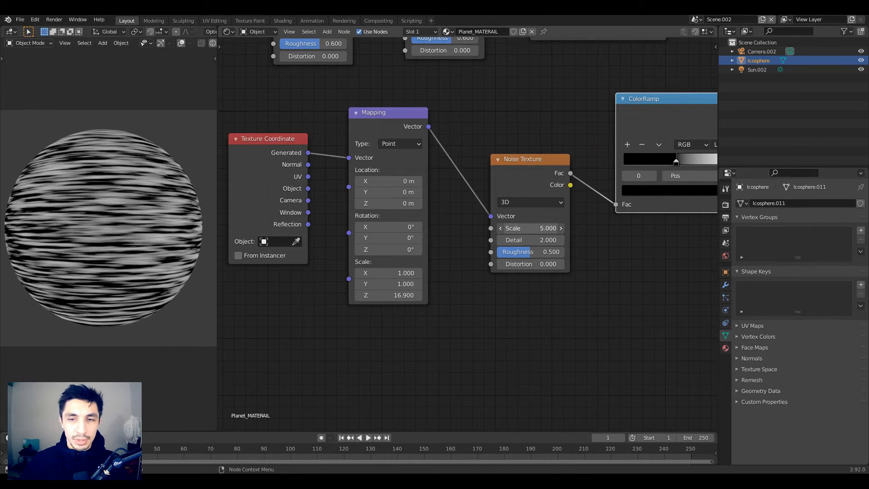
# Step: Set the stretched Noise Texture's scale to 13.3, detail to 2.37 and roughness to 0.617, and inspect the streaks on the sphere
pyautogui.moveTo(543, 229)
pyautogui.mouseDown()
pyautogui.moveTo(564, 229)
pyautogui.moveTo(541, 240)
pyautogui.moveTo(535, 252)
pyautogui.moveTo(542, 252)
pyautogui.mouseUp()
pyautogui.scroll(7, 126, 222)
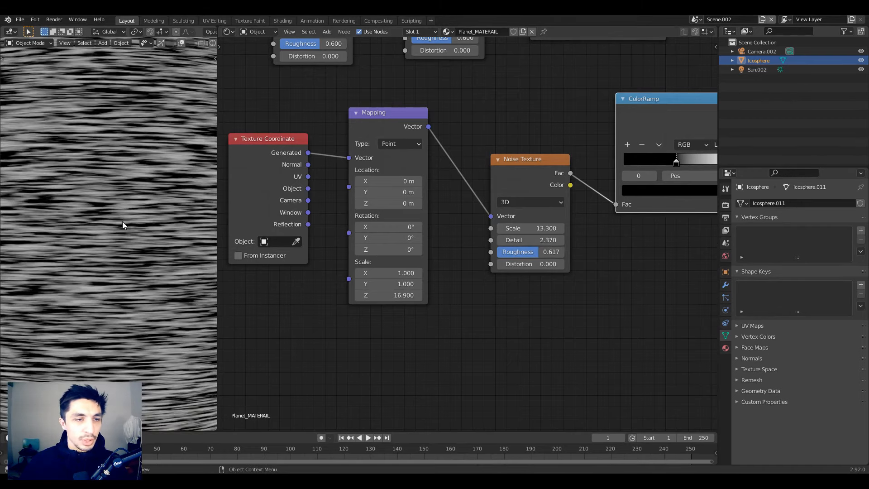
pyautogui.scroll(-9, 114, 231)
pyautogui.scroll(3, 122, 244)
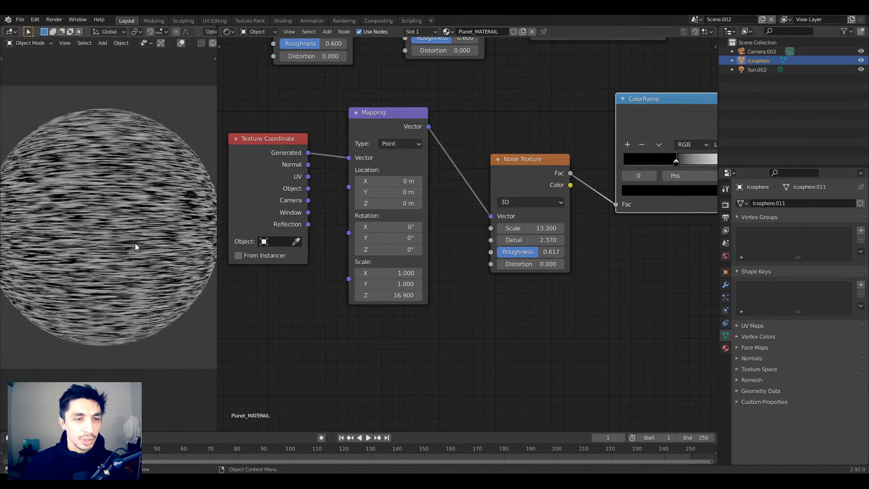
pyautogui.scroll(-1, 134, 243)
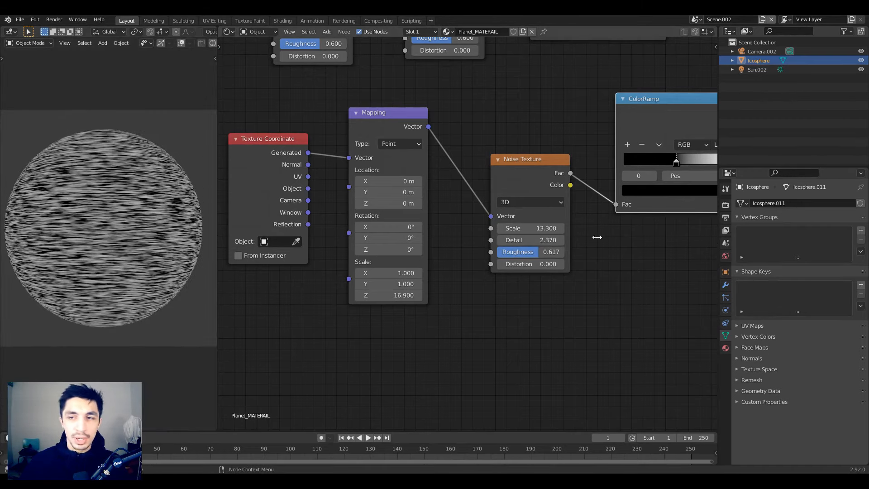
# Step: Move the streak chain, from Texture Coordinate to its ColorRamp, farther away from the original noise chain
pyautogui.moveTo(598, 237); pyautogui.dragTo(581, 288, button='middle')
pyautogui.scroll(-8, 557, 290)
pyautogui.moveTo(620, 326); pyautogui.dragTo(324, 208)
pyautogui.press('g')
pyautogui.click(270, 294)
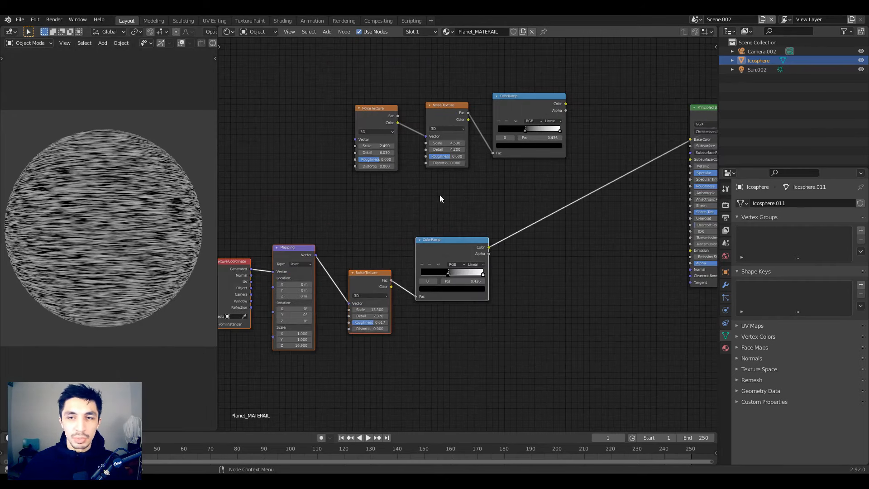
# Step: Move the original noise chain with its ColorRamp so that it sits roughly aligned above the streak chain
pyautogui.moveTo(530, 179); pyautogui.dragTo(443, 211, button='middle')
pyautogui.moveTo(442, 212); pyautogui.dragTo(245, 166)
pyautogui.press('g')
pyautogui.click(648, 189)
pyautogui.moveTo(385, 211); pyautogui.dragTo(514, 184, button='middle')
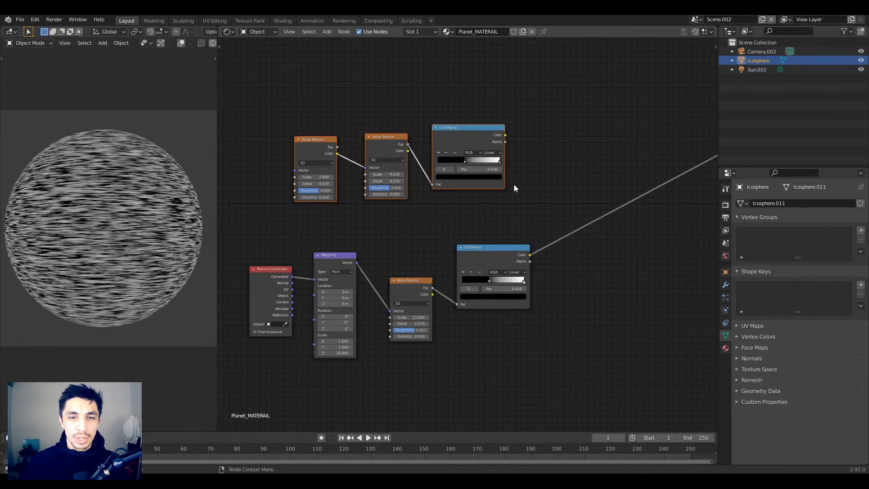
# Step: Add a Mix color node beside the upper ColorRamp
pyautogui.moveTo(491, 116); pyautogui.dragTo(428, 111, button='middle')
pyautogui.scroll(4, 515, 146)
pyautogui.click(517, 146)
pyautogui.hotkey('shift', 'a')
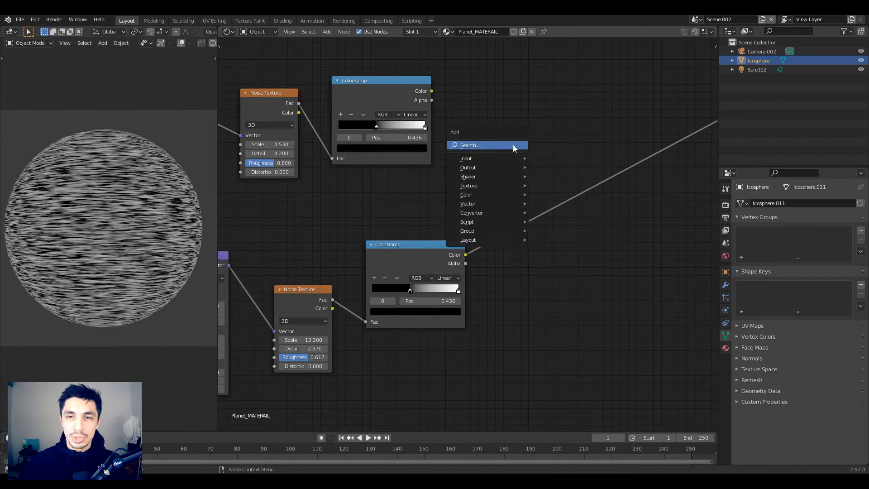
pyautogui.click(513, 145)
pyautogui.write('mix')
pyautogui.press('Return')
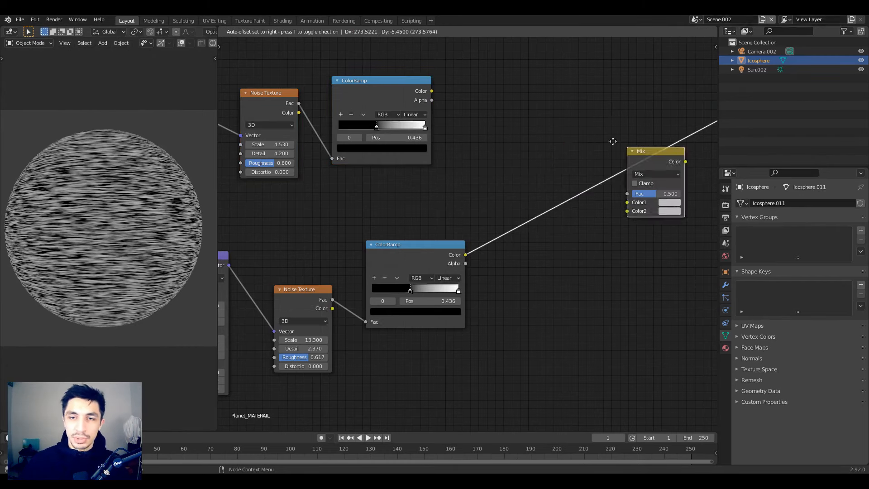
pyautogui.click(463, 93)
# Step: Connect the upper ColorRamp to the Mix node's Color1 and the lower one to Color2, and move the node farther from the ramps
pyautogui.moveTo(429, 92); pyautogui.dragTo(450, 152)
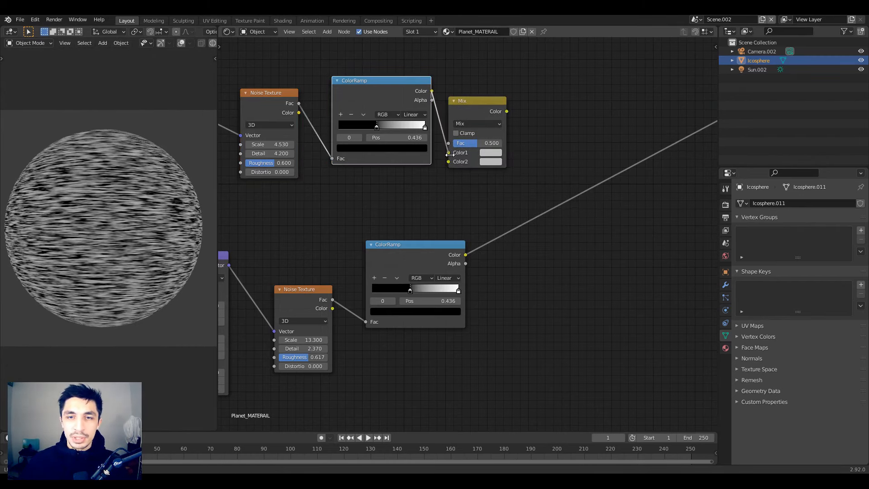
pyautogui.moveTo(466, 255); pyautogui.dragTo(481, 224)
pyautogui.moveTo(453, 161); pyautogui.dragTo(453, 161)
pyautogui.moveTo(480, 90); pyautogui.dragTo(514, 126)
# Step: Set the Mix node's blending mode to Lighten and preview the combined pattern on the sphere
pyautogui.click(521, 139)
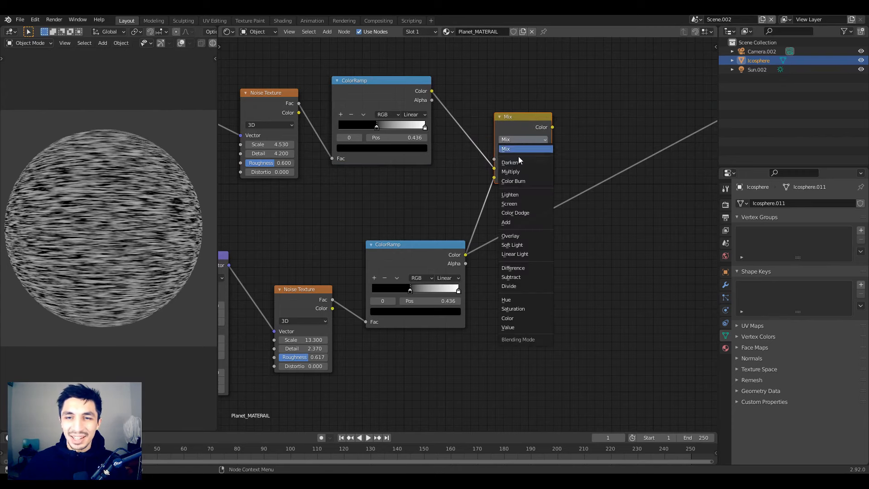
pyautogui.click(511, 195)
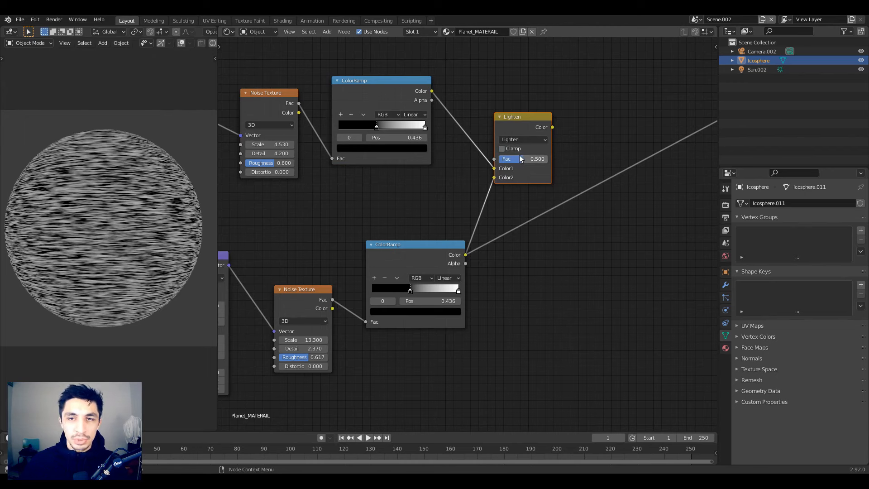
pyautogui.moveTo(520, 135); pyautogui.dragTo(526, 171)
pyautogui.scroll(1, 104, 217)
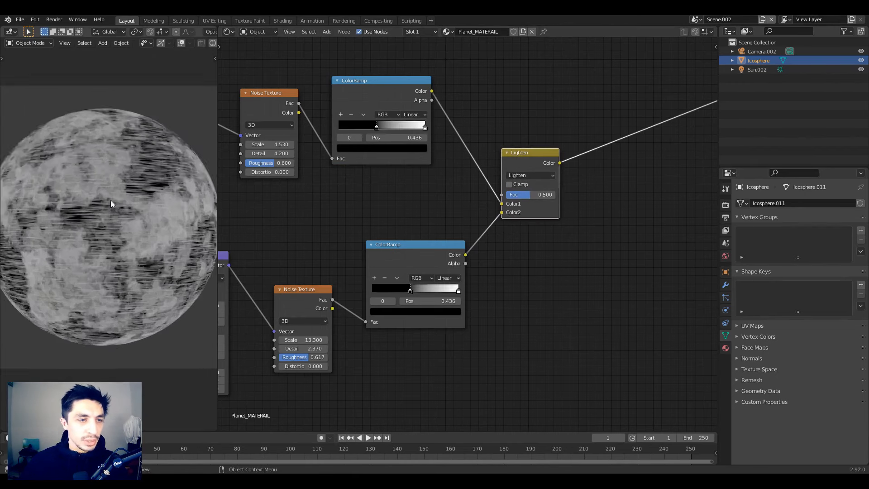
pyautogui.scroll(2, 106, 205)
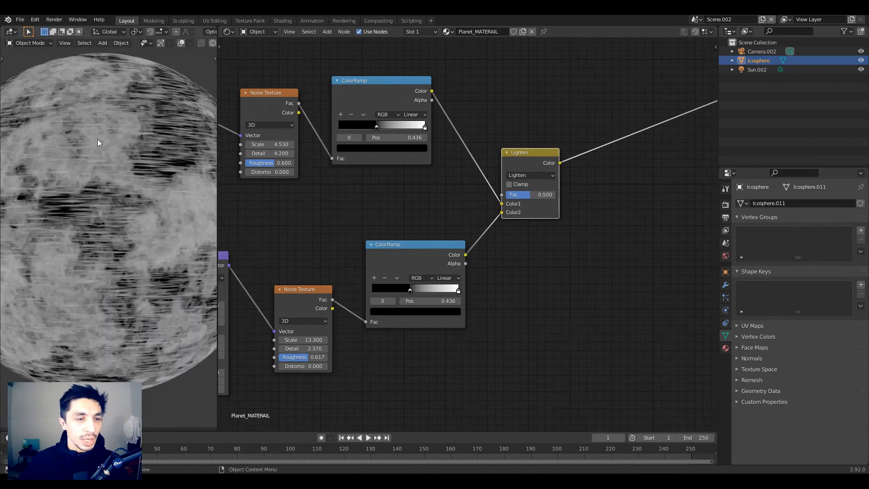
# Step: Move the lower ColorRamp's black stop to position 0.605 and check the reduced streaks on the sphere
pyautogui.scroll(4, 477, 243)
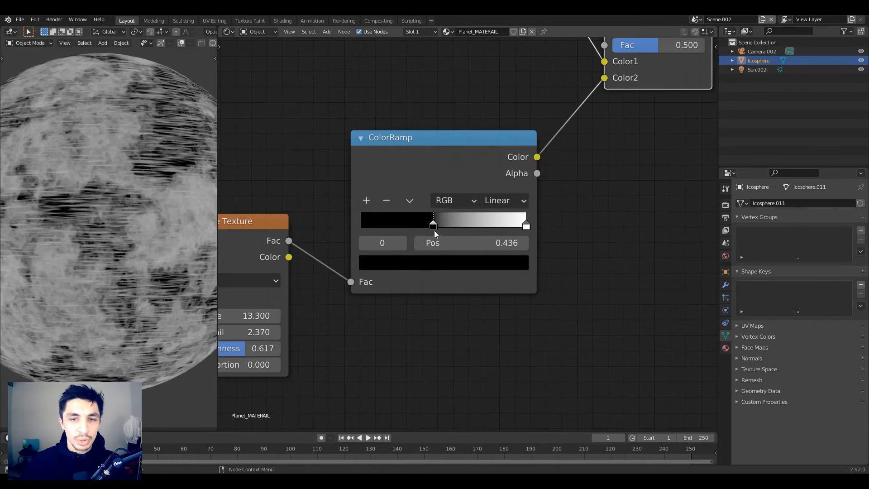
pyautogui.moveTo(432, 224); pyautogui.dragTo(460, 224)
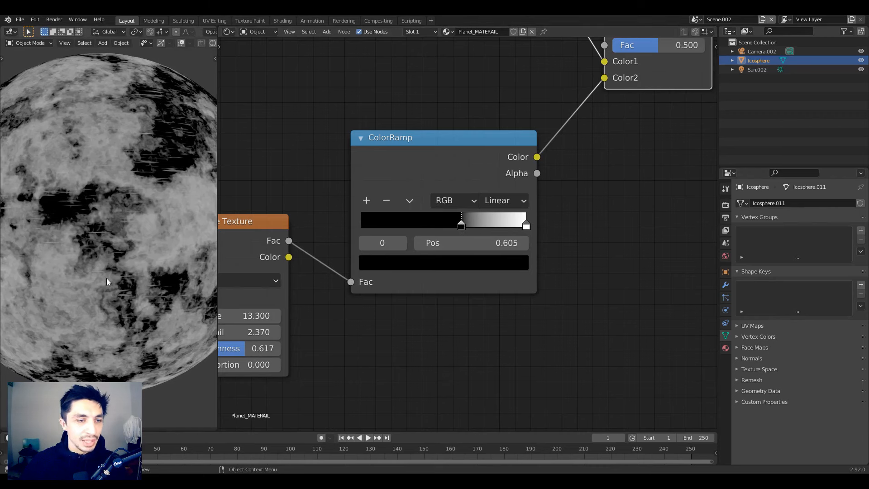
pyautogui.scroll(-4, 108, 216)
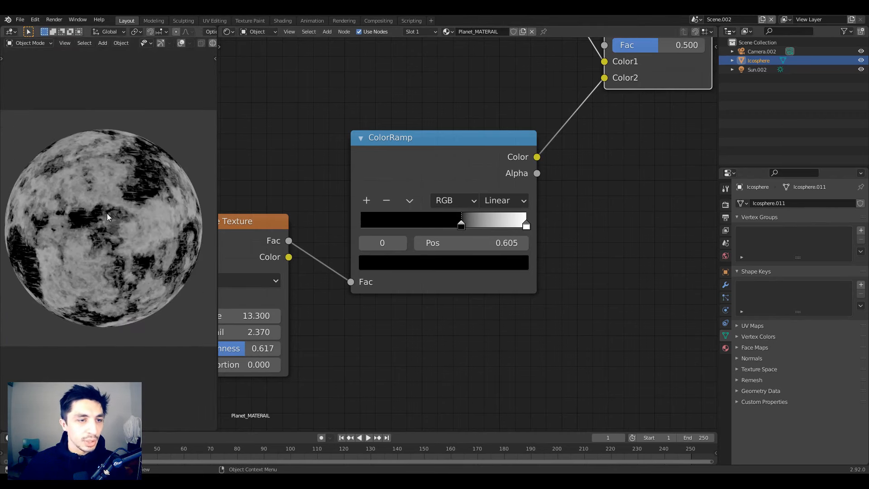
pyautogui.scroll(-5, 338, 192)
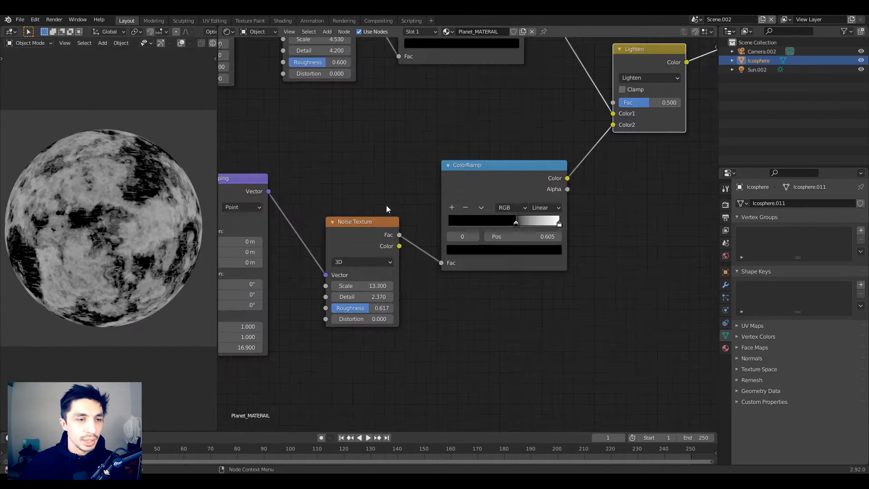
# Step: Rotate the sphere freely with trackball rotation to bring a different side of the pattern into view
pyautogui.press('r')
pyautogui.press('r')
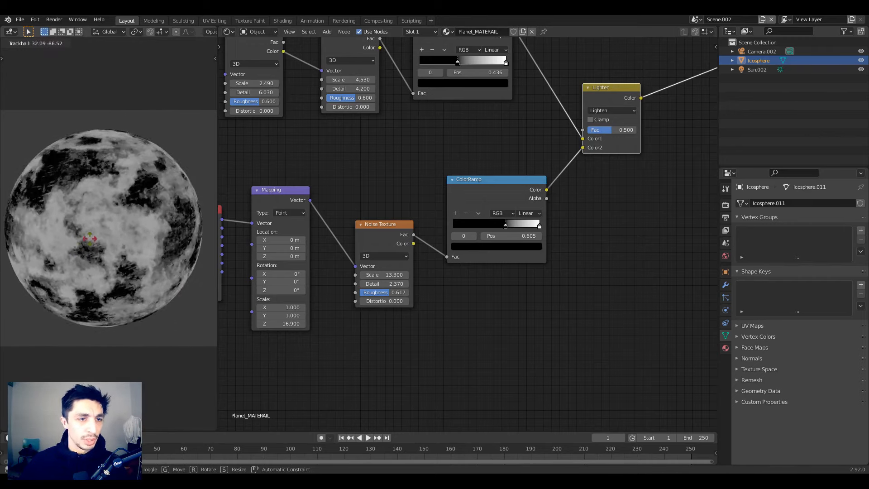
pyautogui.click(95, 243)
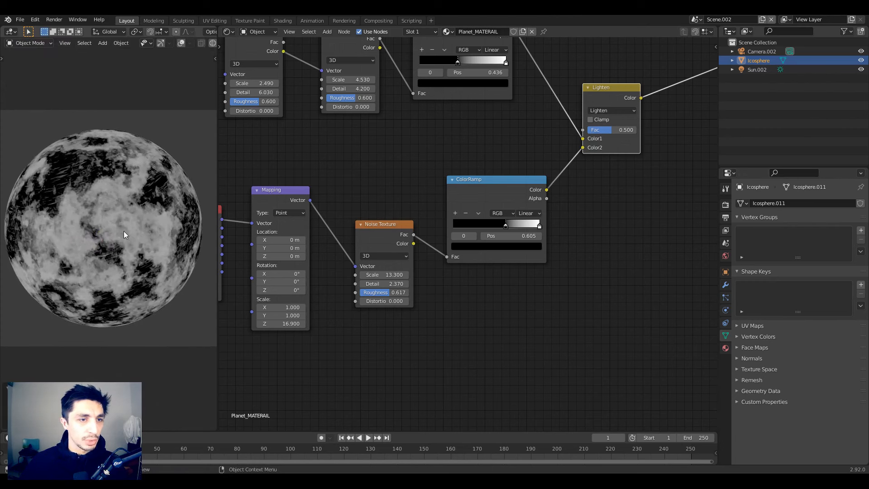
# Step: Raise the Lighten node's factor to about 0.8
pyautogui.scroll(-2, 387, 259)
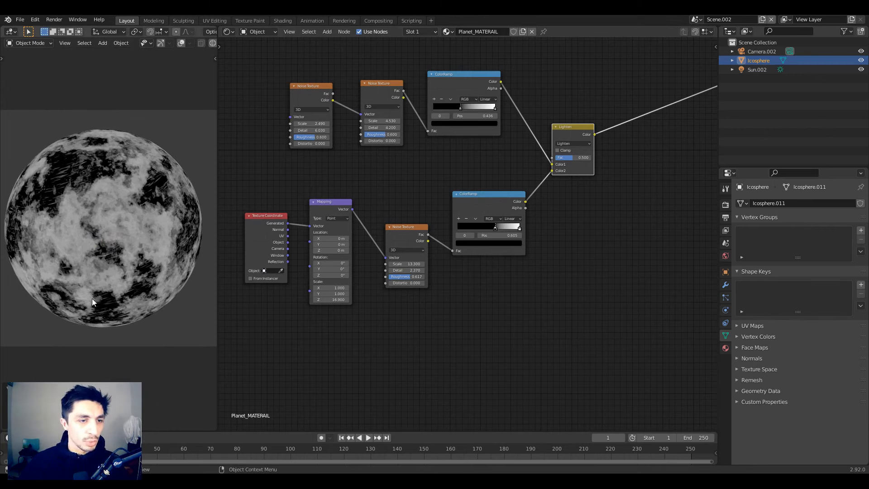
pyautogui.scroll(-3, 535, 265)
pyautogui.moveTo(602, 247); pyautogui.dragTo(426, 260, button='middle')
pyautogui.scroll(3, 459, 234)
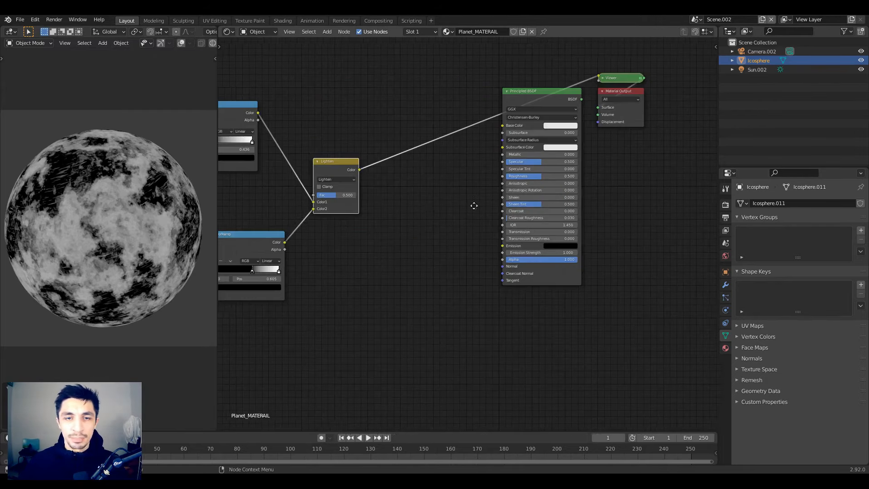
pyautogui.moveTo(473, 205); pyautogui.dragTo(616, 196, button='middle')
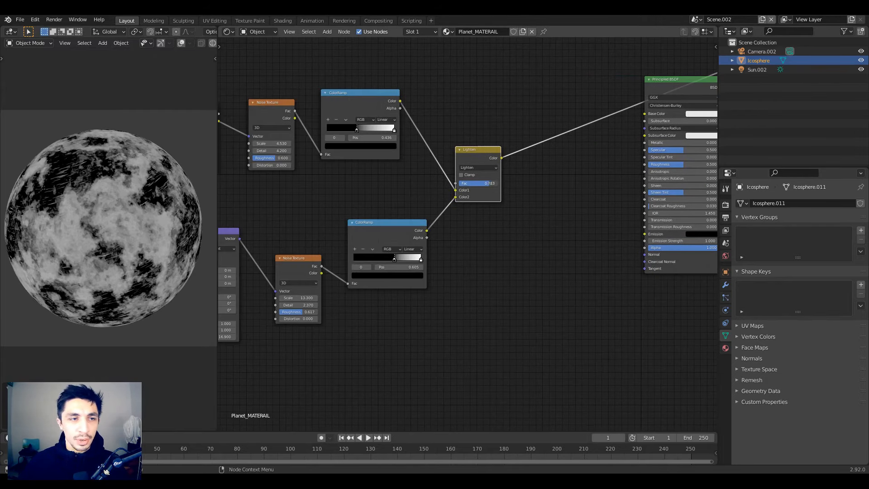
# Step: Move all the texture, mapping, ColorRamp and Lighten nodes together away from the Principled BSDF to make room between them
pyautogui.scroll(-2, 453, 289)
pyautogui.moveTo(446, 297); pyautogui.dragTo(506, 296, button='middle')
pyautogui.moveTo(551, 340); pyautogui.dragTo(287, 117)
pyautogui.press('g')
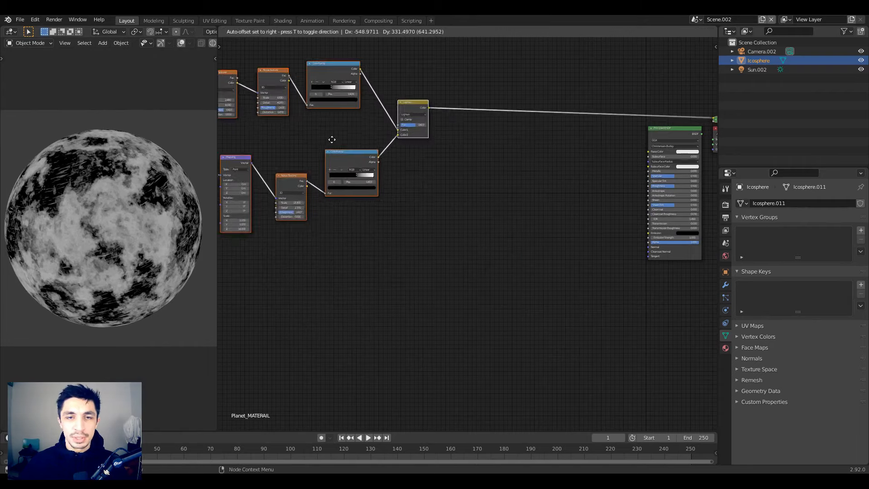
pyautogui.click(301, 132)
pyautogui.moveTo(421, 217); pyautogui.dragTo(530, 245, button='middle')
pyautogui.scroll(-3, 528, 244)
pyautogui.moveTo(529, 245); pyautogui.dragTo(426, 241, button='middle')
pyautogui.moveTo(286, 200); pyautogui.dragTo(347, 193, button='middle')
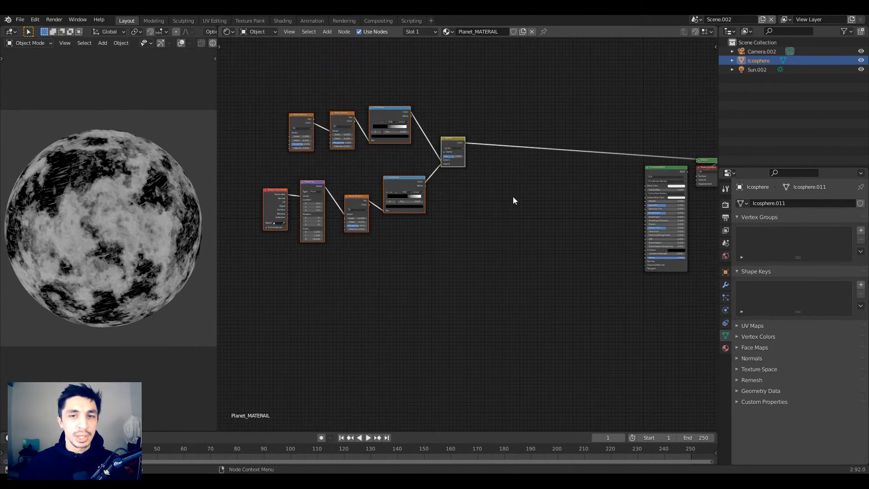
pyautogui.moveTo(514, 200); pyautogui.dragTo(402, 195, button='middle')
pyautogui.moveTo(416, 261); pyautogui.dragTo(553, 263, button='middle')
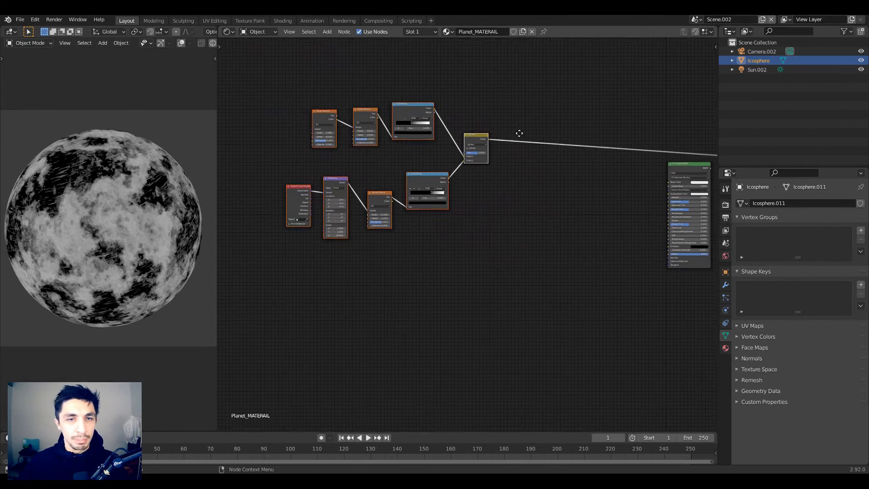
# Step: Add a ColorRamp after the Lighten node, feeding Lighten's Color into its Fac and its Color into the Principled BSDF's Base Color
pyautogui.scroll(4, 412, 189)
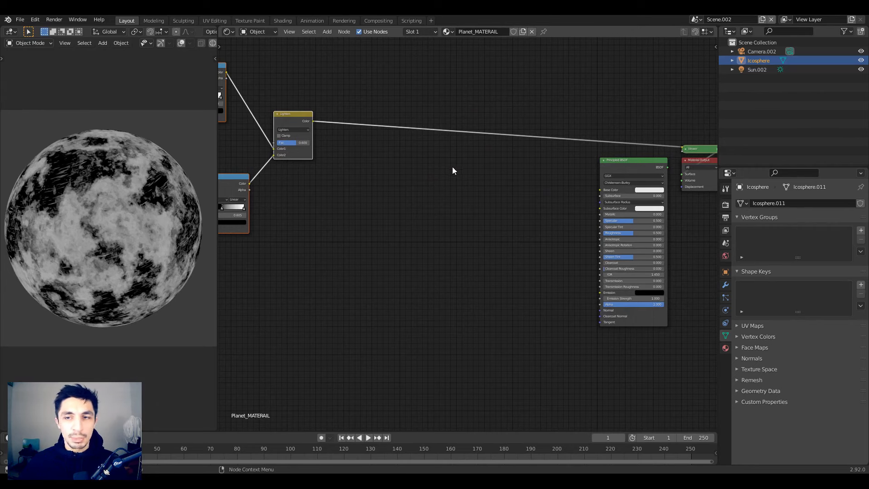
pyautogui.hotkey('shift', 'a')
pyautogui.click(440, 179)
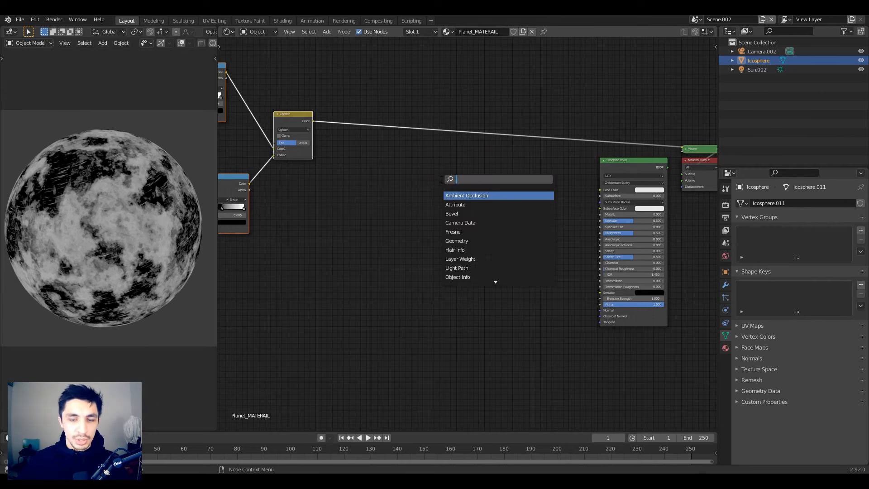
pyautogui.write('ramp')
pyautogui.press('Return')
pyautogui.click(413, 166)
pyautogui.scroll(2, 352, 123)
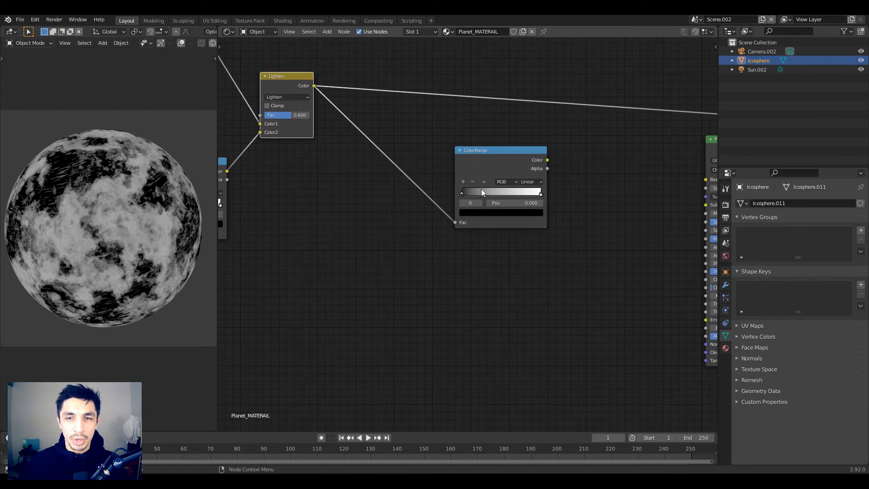
pyautogui.moveTo(482, 190); pyautogui.dragTo(369, 177, button='middle')
pyautogui.moveTo(434, 149); pyautogui.dragTo(434, 151)
pyautogui.moveTo(590, 168); pyautogui.dragTo(591, 168)
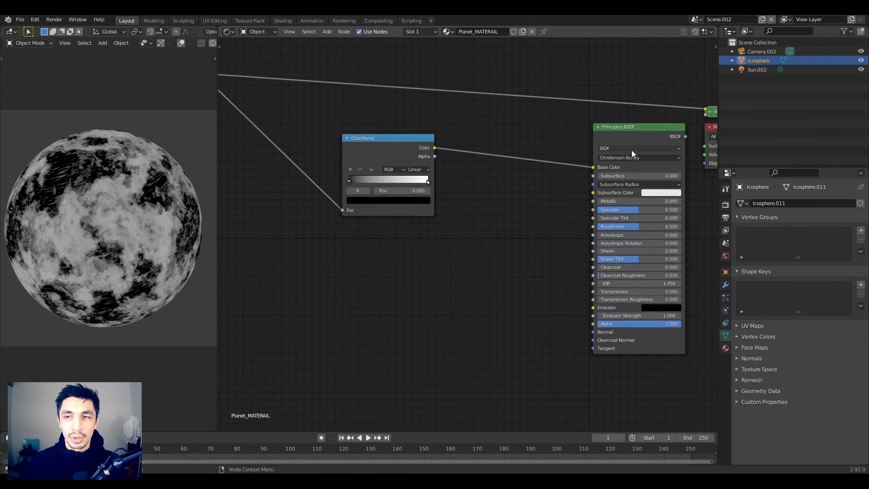
# Step: Preview the new ColorRamp on the sphere and add three stops to it at about 0.195, 0.464 and 0.727
pyautogui.scroll(8, 490, 160)
pyautogui.moveTo(371, 176); pyautogui.dragTo(312, 174, button='middle')
pyautogui.scroll(-8, 292, 222)
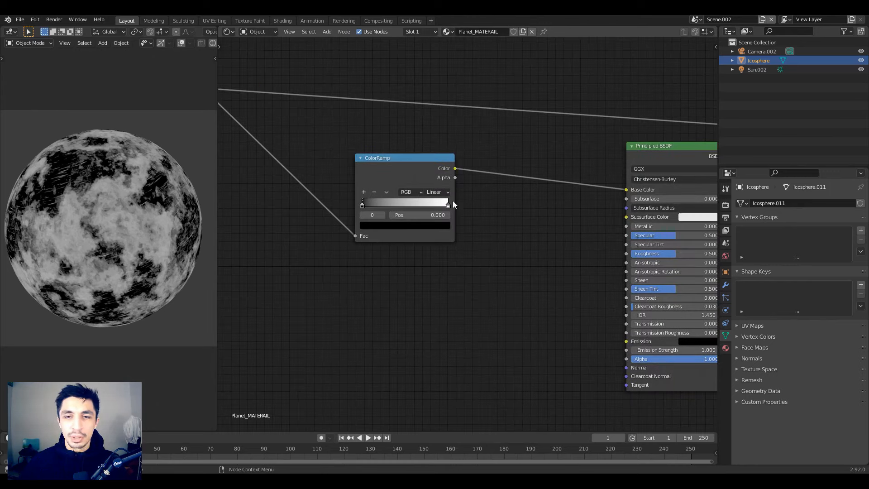
pyautogui.keyDown('ctrl'); pyautogui.keyDown('shift'); pyautogui.click(409, 162); pyautogui.keyUp('shift'); pyautogui.keyUp('ctrl')
pyautogui.moveTo(423, 159); pyautogui.dragTo(484, 159, button='middle')
pyautogui.scroll(10, 430, 169)
pyautogui.scroll(1, 424, 170)
pyautogui.moveTo(424, 169); pyautogui.dragTo(392, 171, button='middle')
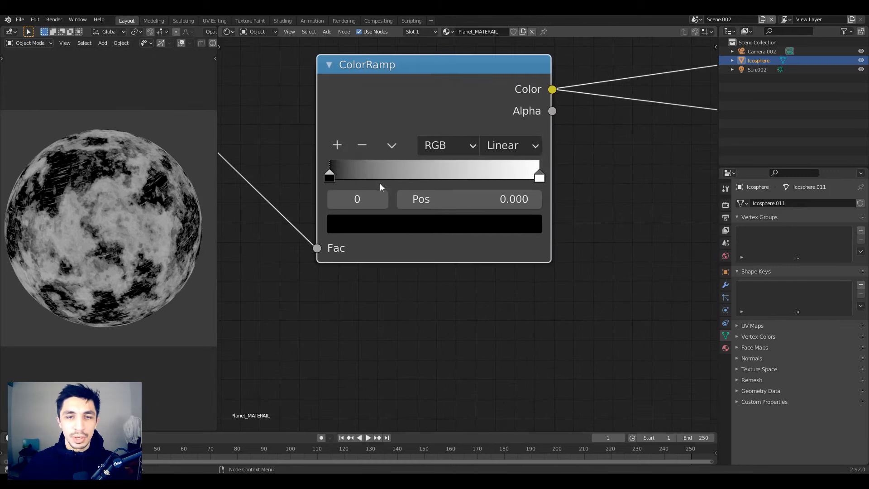
pyautogui.keyDown('ctrl'); pyautogui.click(369, 174); pyautogui.keyUp('ctrl')
pyautogui.keyDown('ctrl'); pyautogui.click(426, 172); pyautogui.keyUp('ctrl')
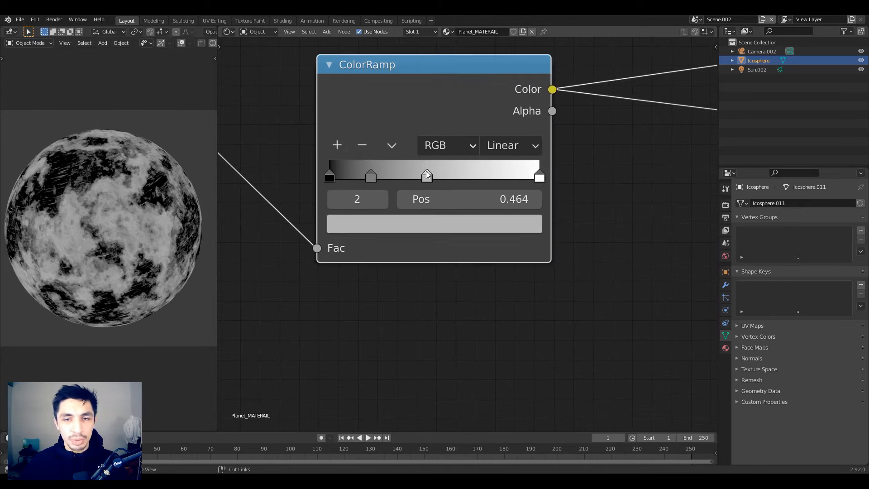
pyautogui.keyDown('ctrl'); pyautogui.click(481, 176); pyautogui.keyUp('ctrl')
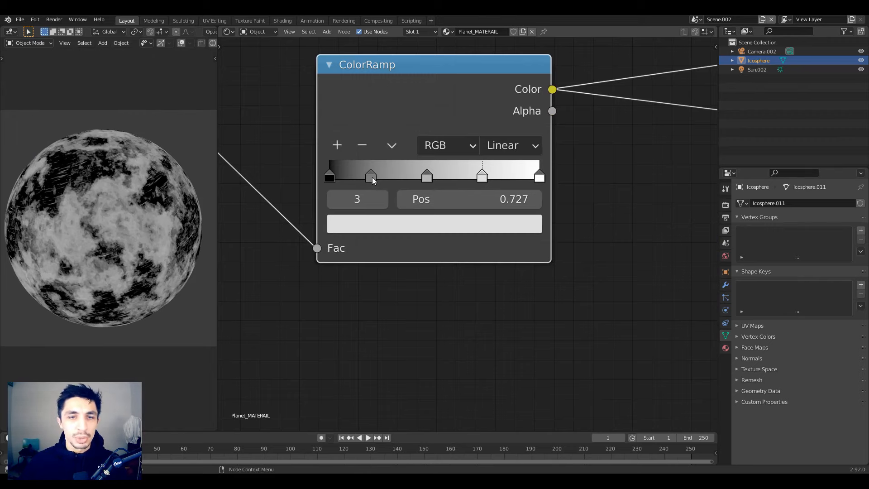
# Step: Colour the ColorRamp's first stop, at position 0, a dark blue-grey with hue 0.562
pyautogui.click(329, 178)
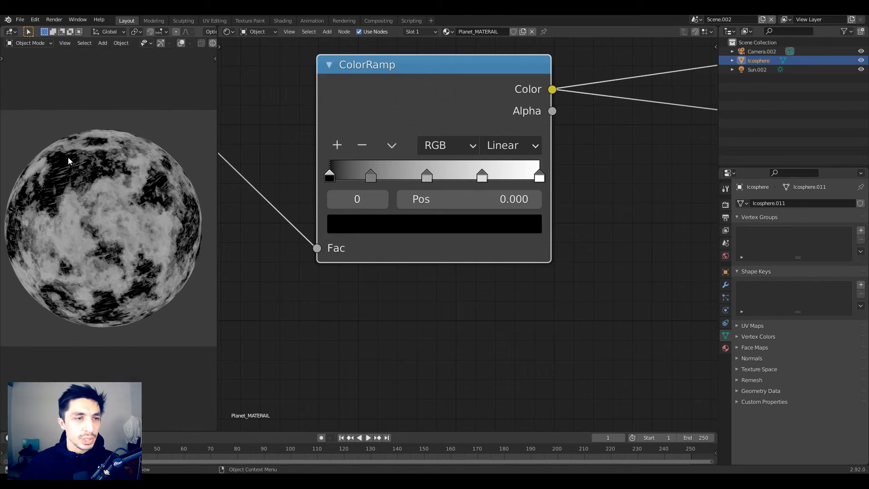
pyautogui.click(376, 229)
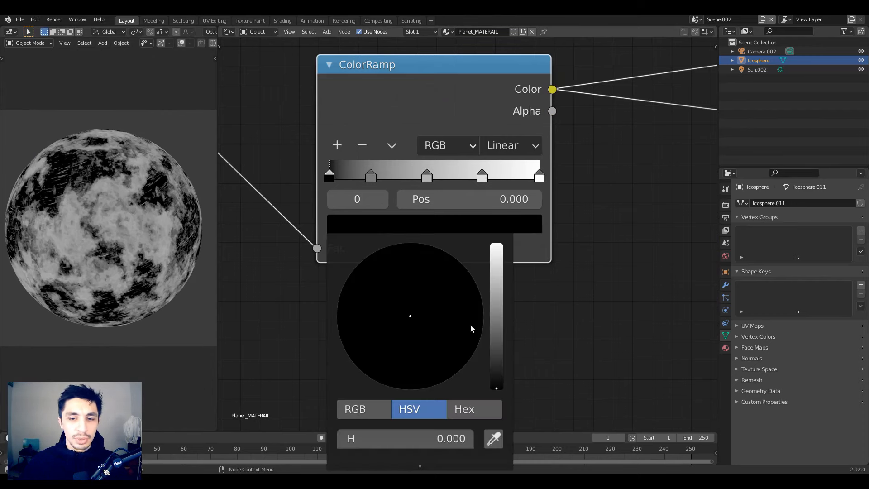
pyautogui.scroll(5, 471, 324)
pyautogui.moveTo(425, 320); pyautogui.dragTo(421, 311)
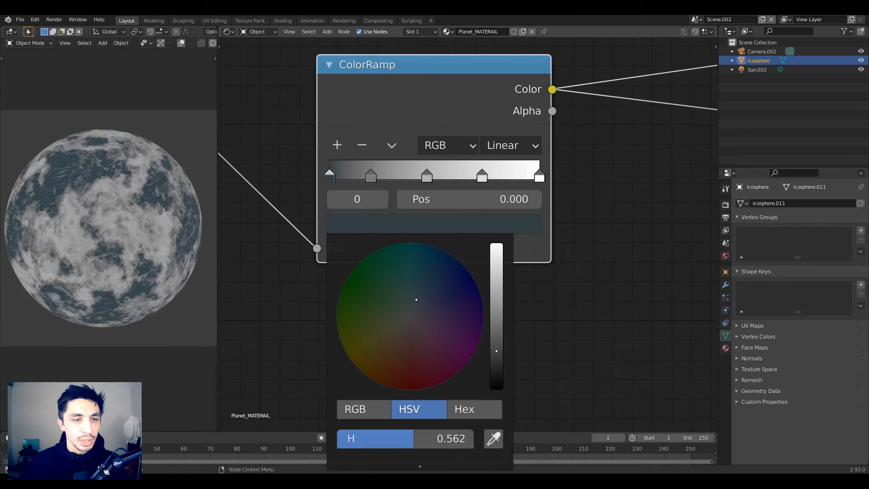
# Step: Colour the ColorRamp's second stop, at position 0.195, a muted brown with hue 0.044
pyautogui.click(370, 175)
pyautogui.click(382, 219)
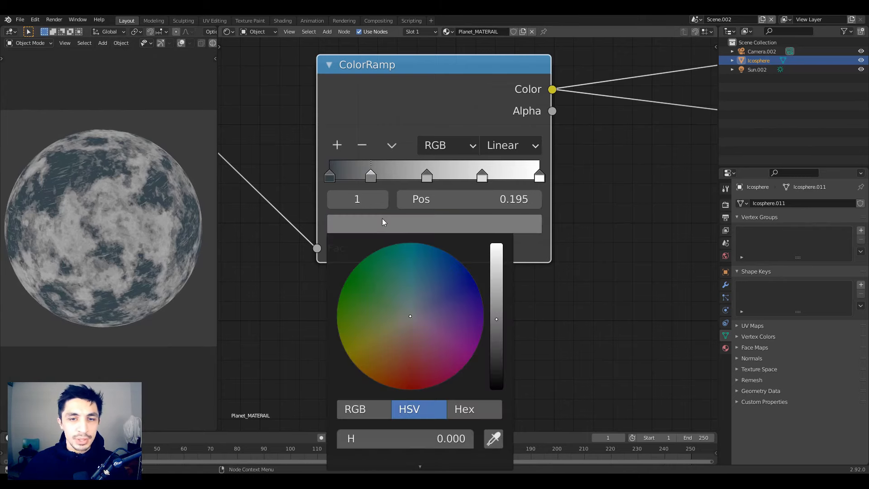
pyautogui.moveTo(408, 337); pyautogui.dragTo(402, 345)
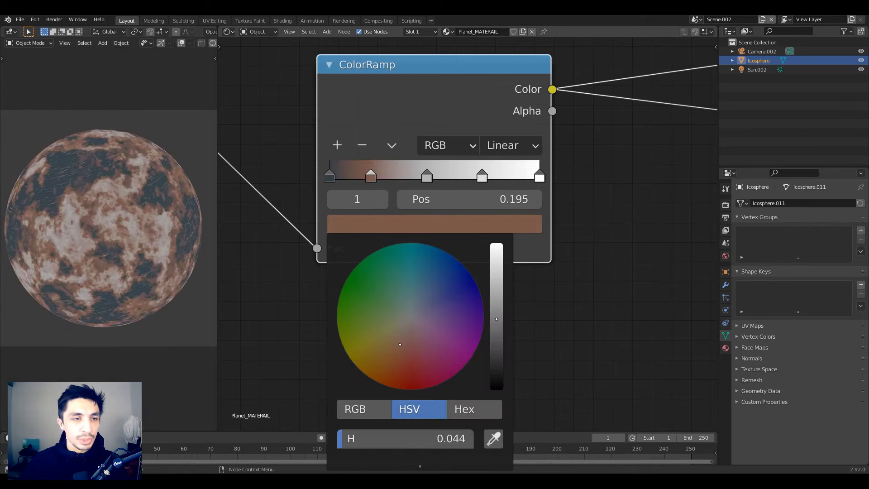
# Step: Colour the ColorRamp's middle stop terracotta orange and move it to position 0.345
pyautogui.click(424, 177)
pyautogui.click(420, 224)
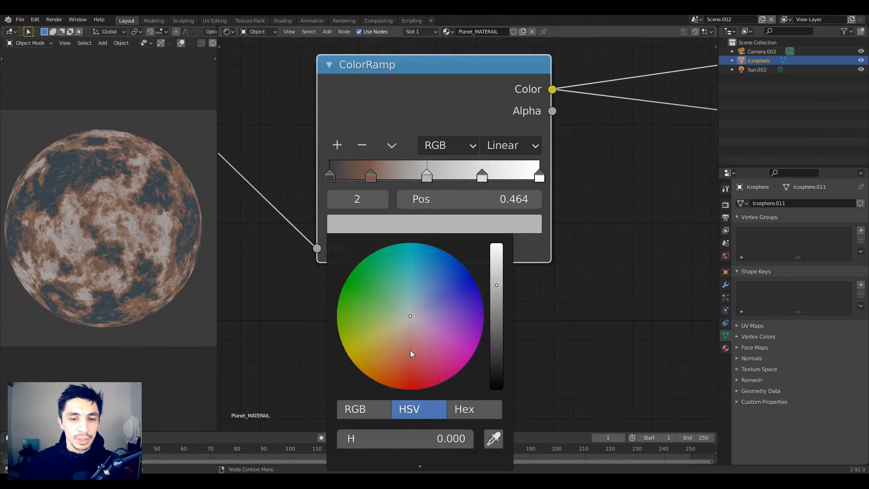
pyautogui.moveTo(411, 351); pyautogui.dragTo(407, 357)
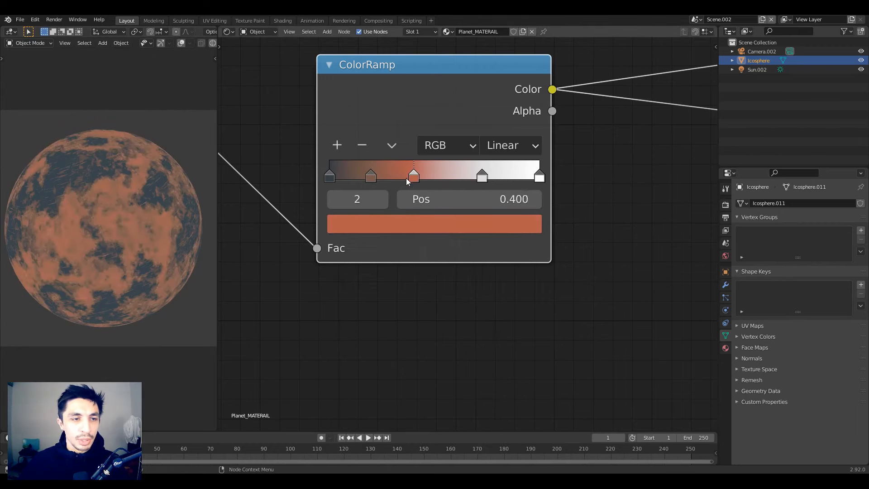
pyautogui.moveTo(406, 178); pyautogui.dragTo(394, 179)
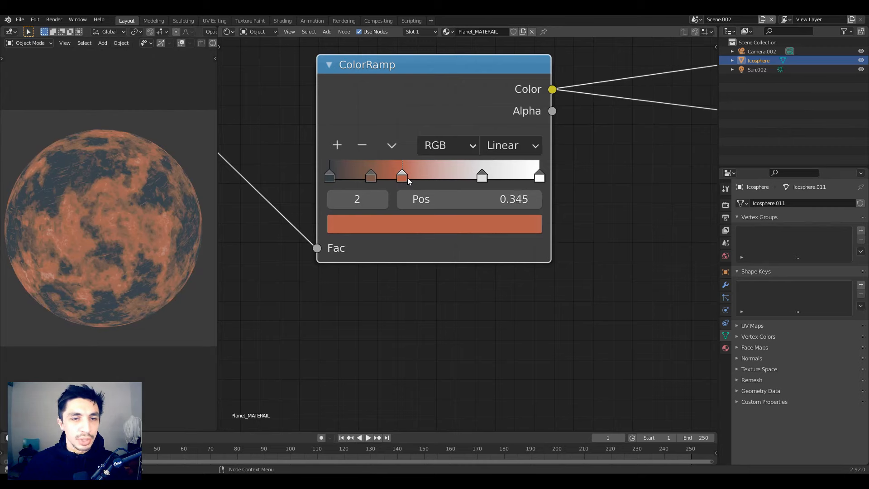
# Step: Set the ColorRamp's interpolation to Ease, shift the brown stop slightly toward the dark end and move the terracotta stop to 0.245
pyautogui.click(512, 145)
pyautogui.click(505, 167)
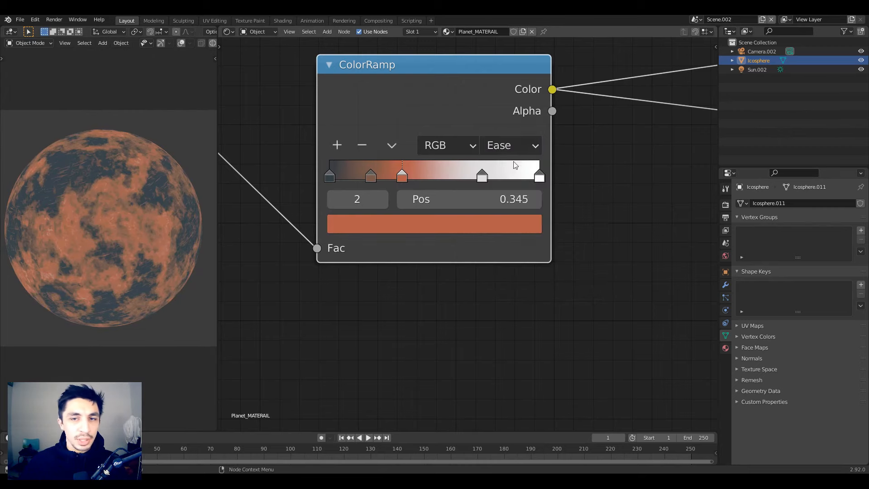
pyautogui.click(529, 146)
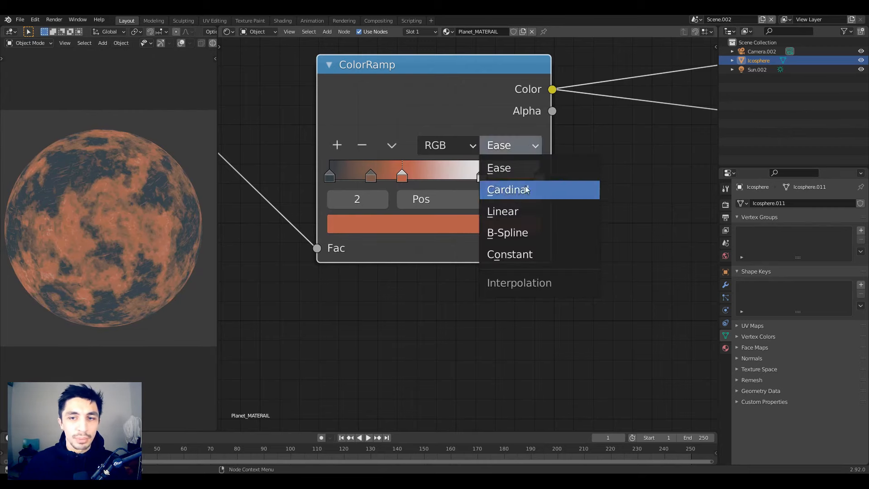
pyautogui.click(510, 166)
pyautogui.moveTo(370, 175)
pyautogui.mouseDown()
pyautogui.moveTo(361, 175)
pyautogui.moveTo(390, 175)
pyautogui.moveTo(382, 178)
pyautogui.mouseUp()
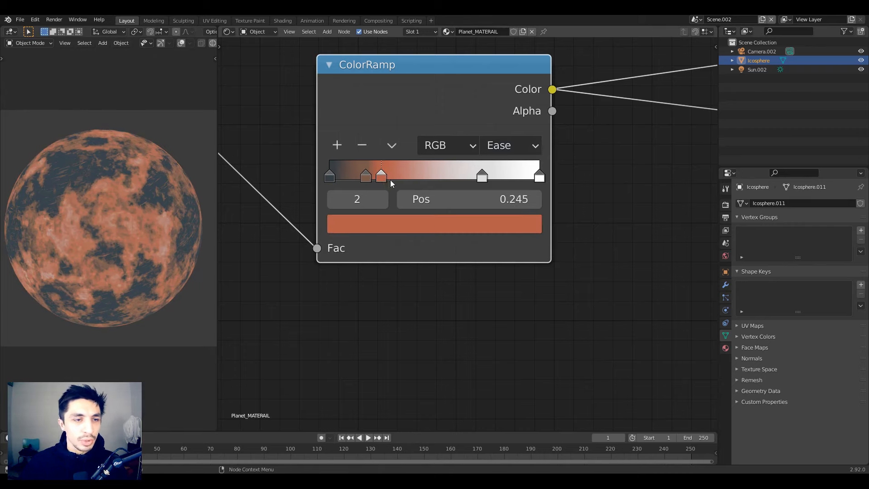
# Step: Move the ColorRamp's fourth stop to position 0.423 and colour it light orange
pyautogui.click(475, 179)
pyautogui.moveTo(475, 179); pyautogui.dragTo(418, 178)
pyautogui.click(419, 224)
pyautogui.click(396, 348)
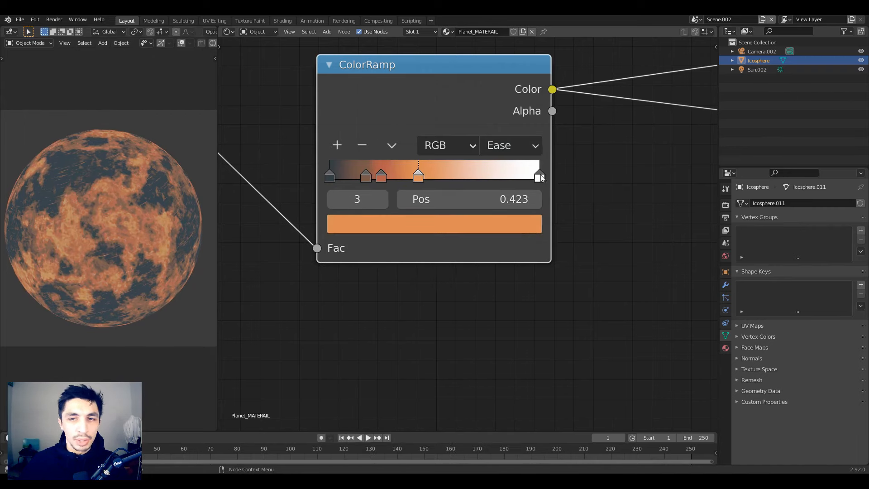
# Step: Move the ColorRamp's white end stop to position 0.441, next to the light orange stop, and examine the planet's surface up close
pyautogui.moveTo(540, 177); pyautogui.dragTo(470, 181)
pyautogui.moveTo(418, 184); pyautogui.dragTo(417, 185)
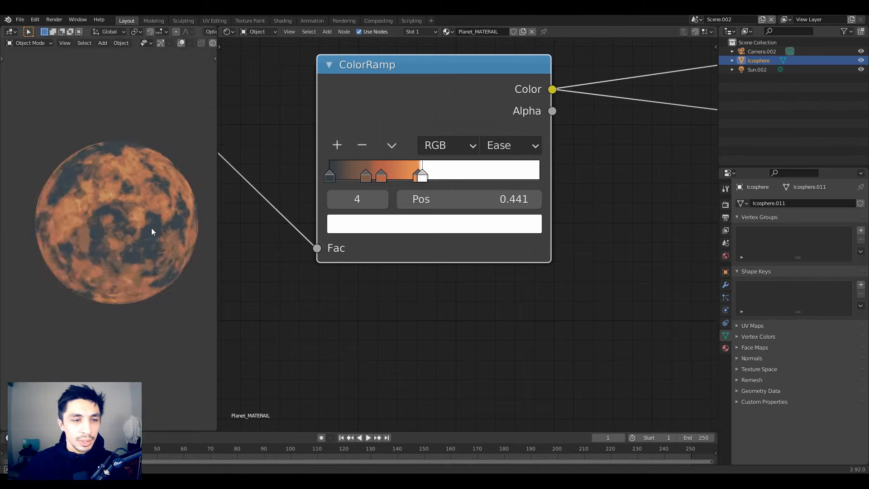
pyautogui.scroll(6, 151, 227)
pyautogui.moveTo(141, 313); pyautogui.dragTo(126, 175, button='middle')
pyautogui.scroll(2, 131, 197)
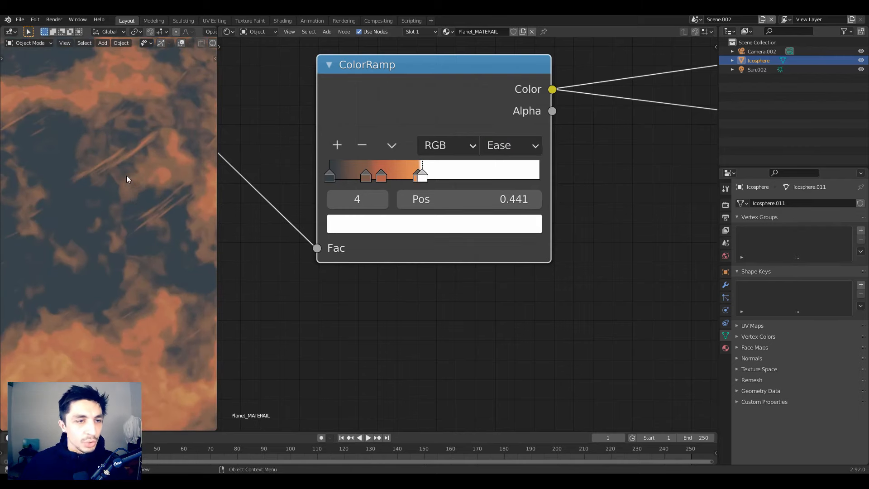
# Step: Raise the roughness to 0.642 on the Noise Texture that feeds the upper ColorRamp
pyautogui.scroll(-4, 318, 230)
pyautogui.moveTo(318, 230); pyautogui.dragTo(639, 293, button='middle')
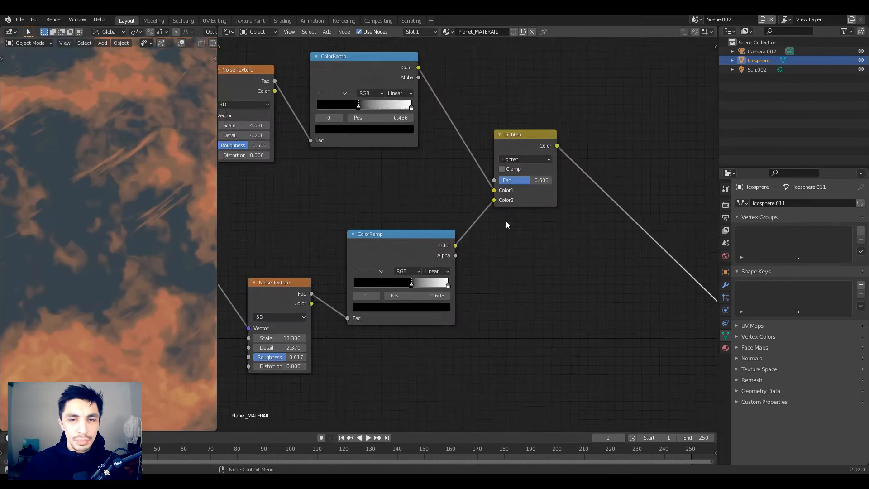
pyautogui.moveTo(273, 266); pyautogui.dragTo(430, 198, button='middle')
pyautogui.scroll(6, 430, 198)
pyautogui.moveTo(370, 269); pyautogui.dragTo(417, 180, button='middle')
pyautogui.scroll(4, 417, 180)
pyautogui.scroll(-9, 564, 243)
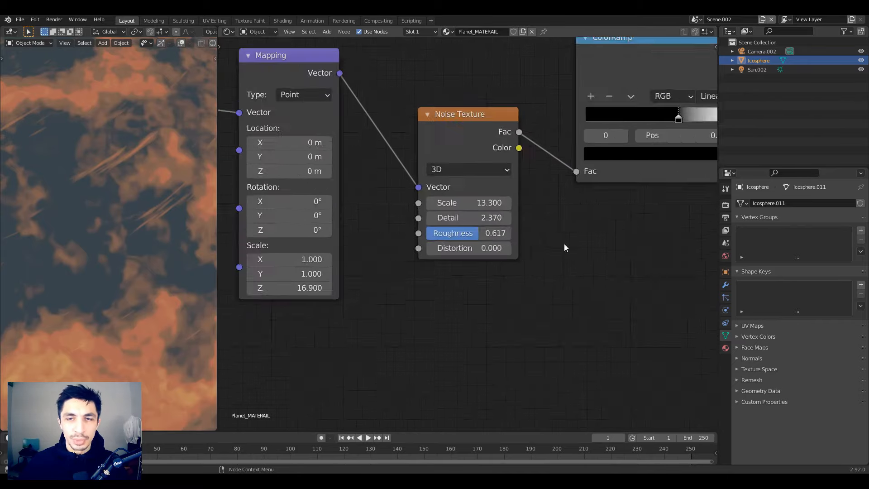
pyautogui.moveTo(490, 99); pyautogui.dragTo(493, 333, button='middle')
pyautogui.scroll(8, 355, 249)
pyautogui.moveTo(354, 250); pyautogui.dragTo(414, 249, button='middle')
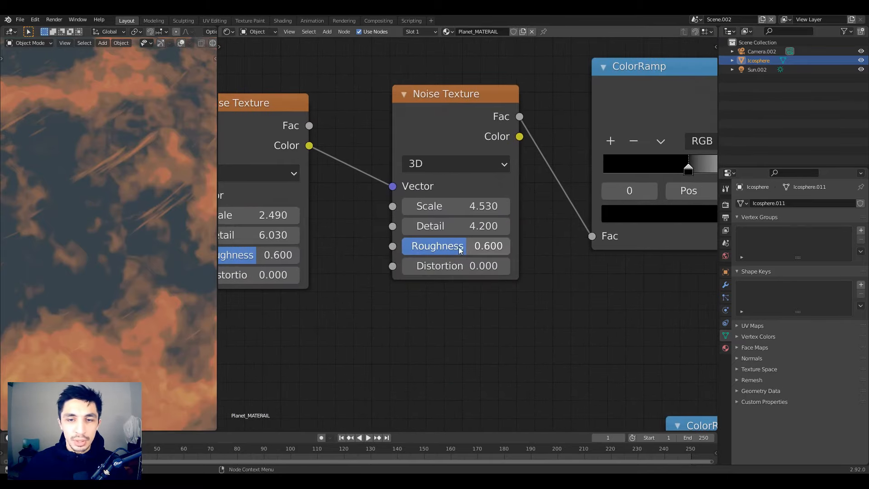
pyautogui.moveTo(462, 246); pyautogui.dragTo(470, 246)
pyautogui.moveTo(475, 245); pyautogui.dragTo(466, 246)
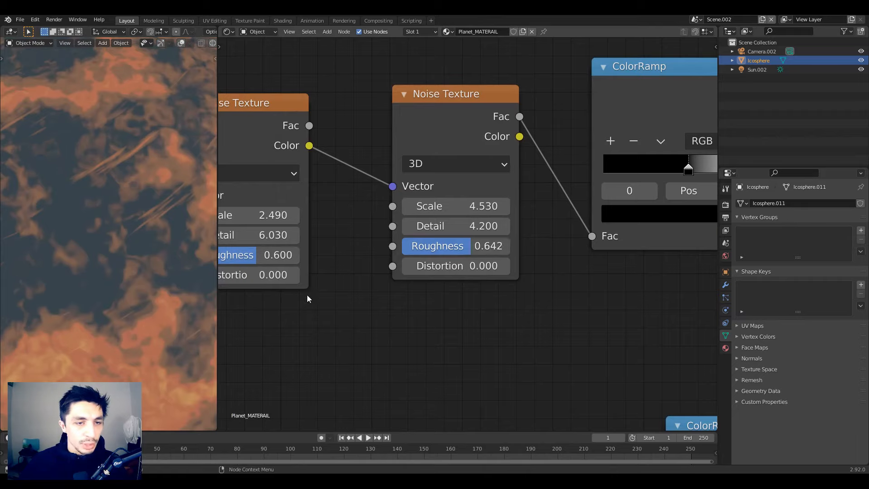
# Step: Set the first upper Noise Texture's detail to 8.330 and roughness to 0.658, and check the whole planet through the camera
pyautogui.moveTo(257, 253); pyautogui.dragTo(408, 246, button='middle')
pyautogui.moveTo(409, 245); pyautogui.dragTo(410, 227)
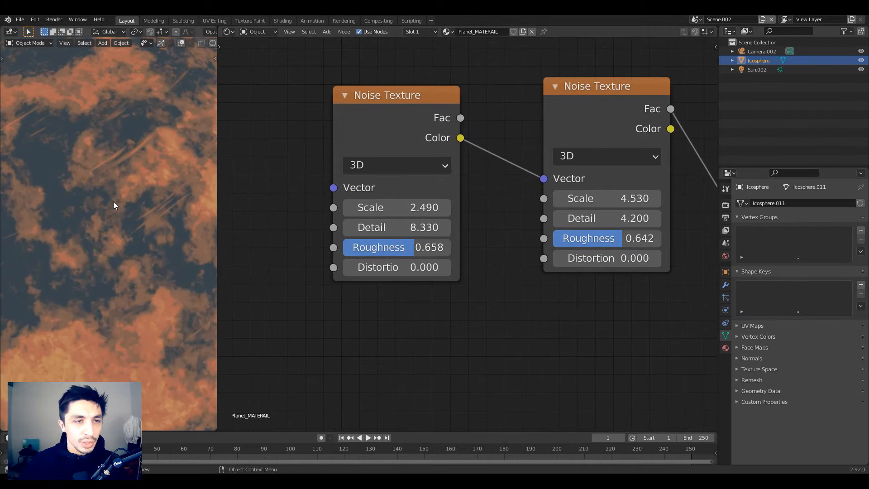
pyautogui.scroll(-4, 113, 202)
pyautogui.scroll(2, 111, 200)
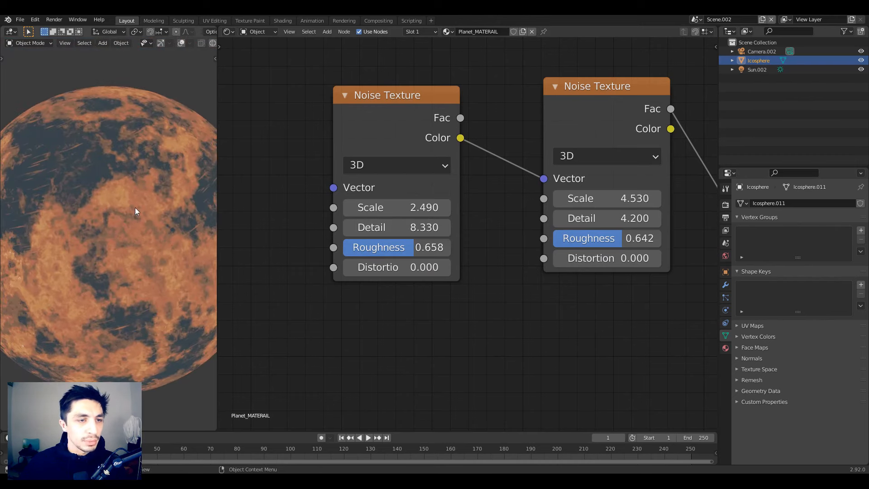
pyautogui.scroll(-2, 135, 208)
pyautogui.press('KP_0')
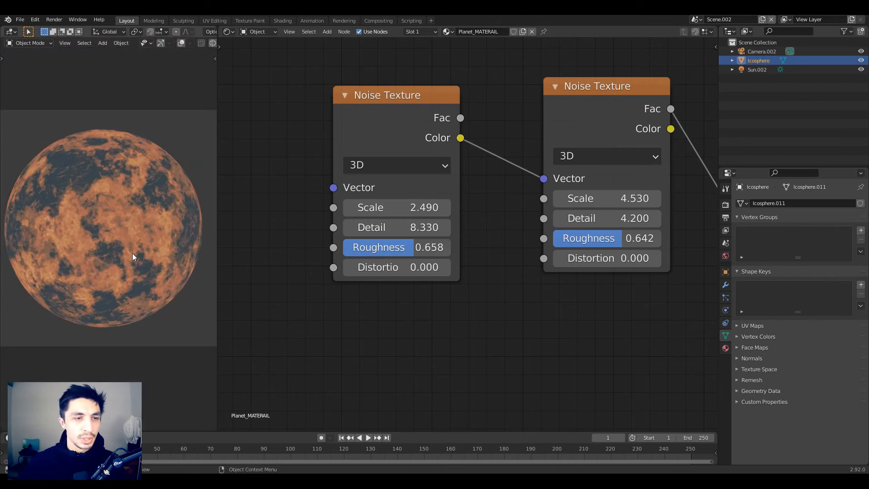
# Step: Add another ColorRamp node directly below the coloured one, between the Lighten node and the Principled BSDF
pyautogui.scroll(-12, 398, 325)
pyautogui.moveTo(523, 262); pyautogui.dragTo(437, 195, button='middle')
pyautogui.moveTo(539, 244); pyautogui.dragTo(441, 240, button='middle')
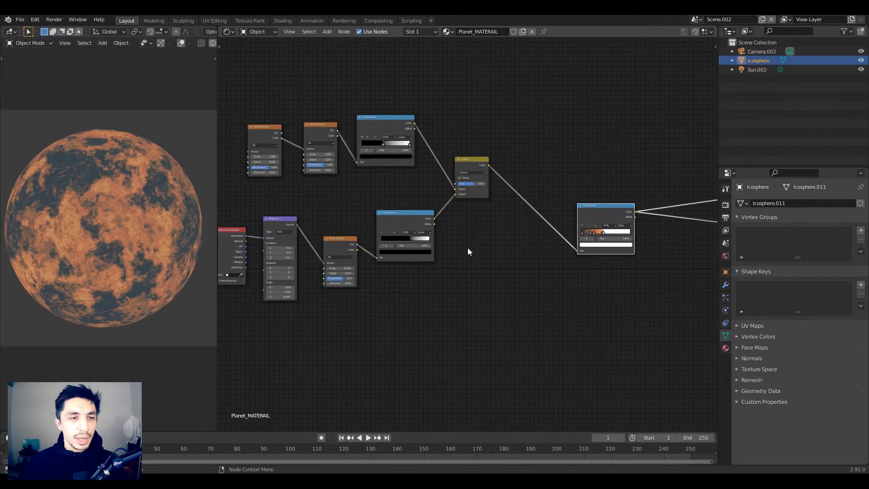
pyautogui.scroll(5, 423, 219)
pyautogui.moveTo(598, 247); pyautogui.dragTo(374, 229, button='middle')
pyautogui.scroll(-9, 429, 203)
pyautogui.scroll(8, 434, 177)
pyautogui.hotkey('shift', 'a')
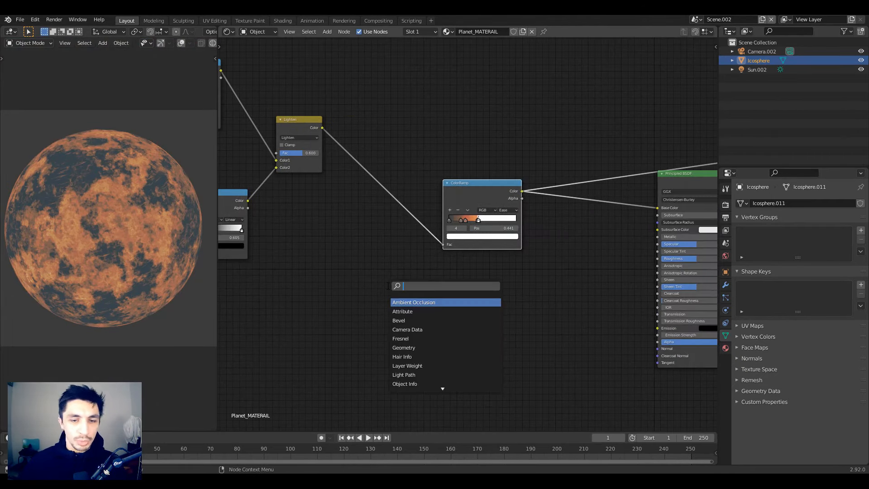
pyautogui.write('color ramp')
pyautogui.press('Return')
pyautogui.click(441, 275)
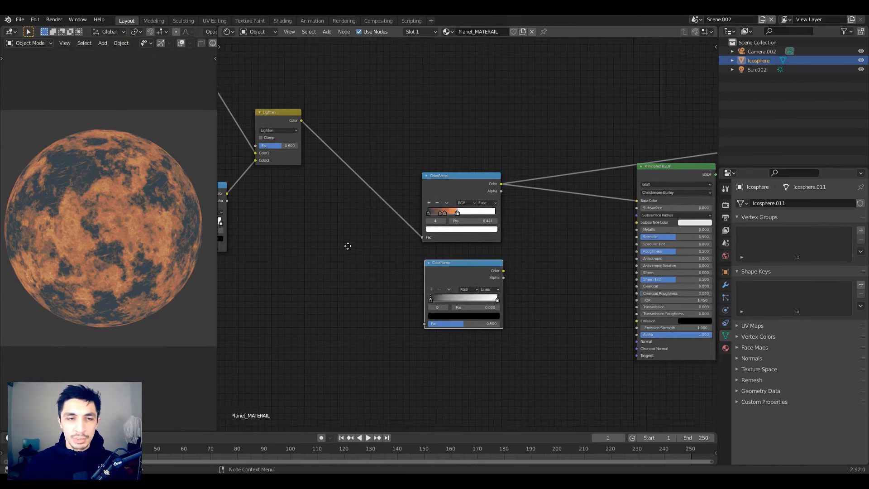
# Step: Show the Principled BSDF shading on the planet again and connect the Lighten node's Color to the lower ColorRamp's Fac
pyautogui.scroll(2, 351, 231)
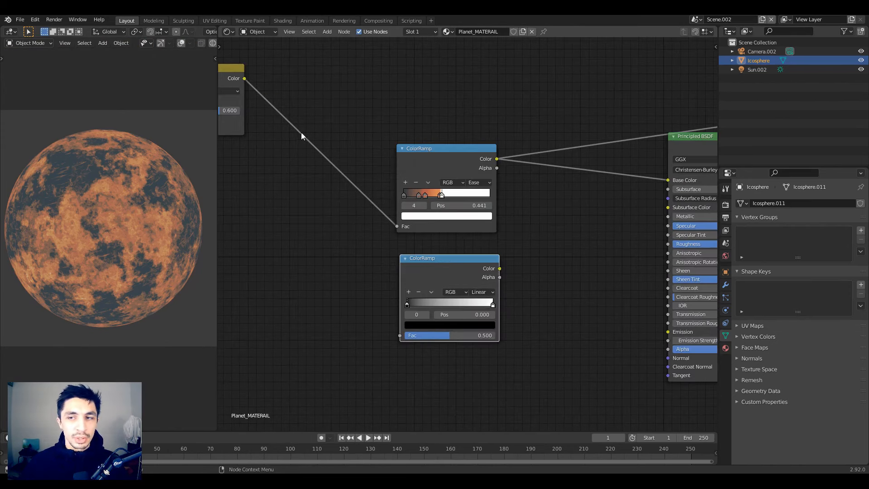
pyautogui.keyDown('ctrl'); pyautogui.hscroll(6, 395, 184); pyautogui.keyUp('ctrl')
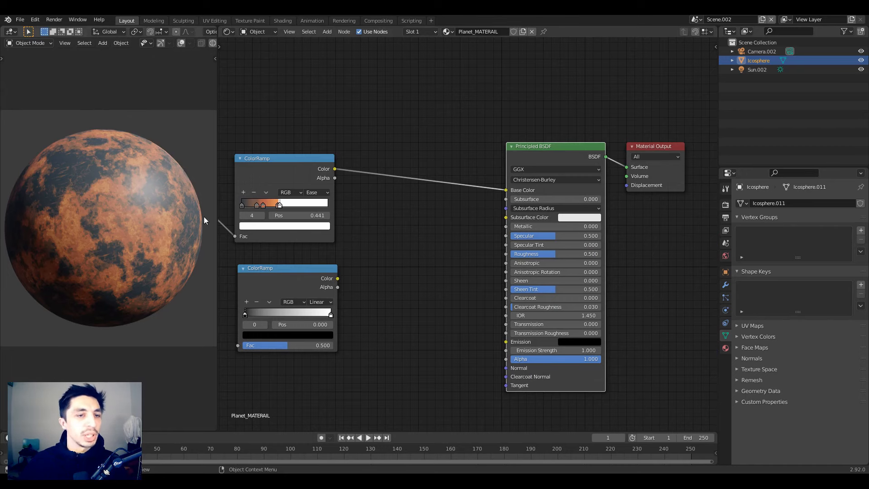
pyautogui.moveTo(291, 267); pyautogui.dragTo(529, 281, button='middle')
pyautogui.scroll(-3, 529, 281)
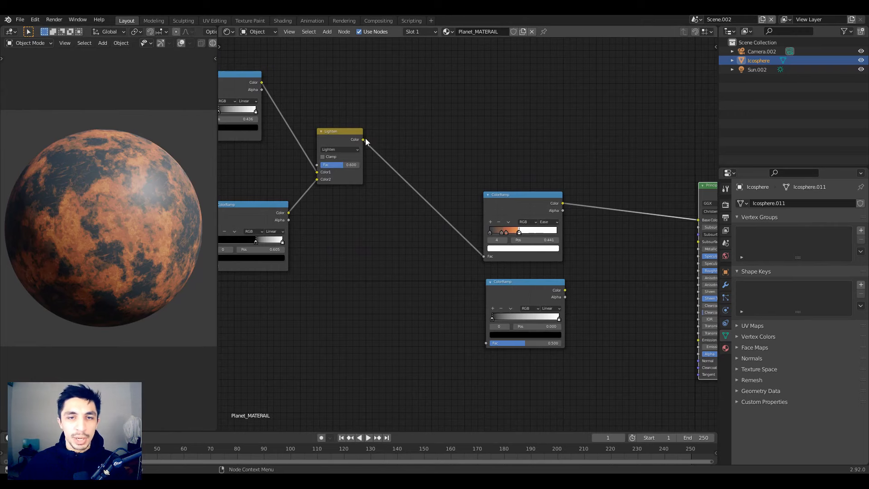
pyautogui.moveTo(366, 140); pyautogui.dragTo(488, 344)
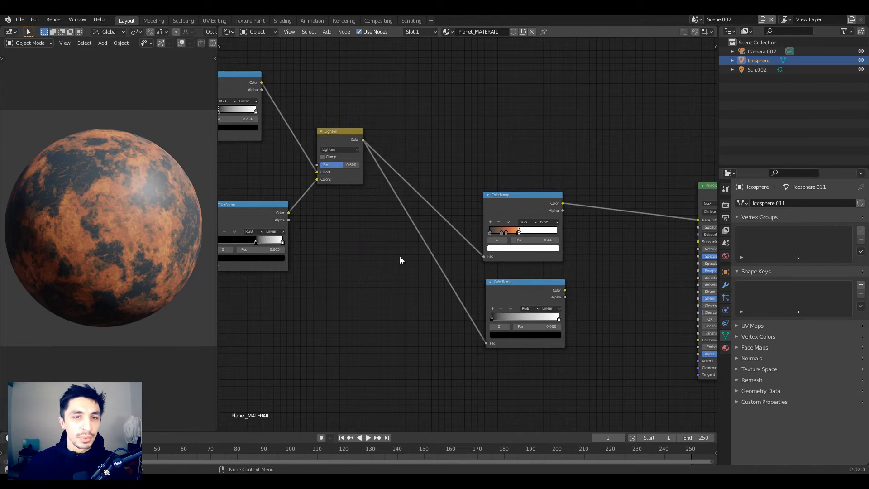
# Step: Preview the lower ColorRamp's output on the planet, and return to the Principled BSDF shading
pyautogui.moveTo(488, 273); pyautogui.dragTo(361, 210, button='middle')
pyautogui.scroll(8, 409, 227)
pyautogui.keyDown('ctrl'); pyautogui.keyDown('shift'); pyautogui.click(408, 238); pyautogui.keyUp('shift'); pyautogui.keyUp('ctrl')
pyautogui.moveTo(510, 240); pyautogui.dragTo(341, 283, button='middle')
pyautogui.scroll(-2, 494, 174)
pyautogui.keyDown('ctrl'); pyautogui.keyDown('shift'); pyautogui.click(616, 78); pyautogui.keyUp('shift'); pyautogui.keyUp('ctrl')
pyautogui.moveTo(356, 229); pyautogui.dragTo(437, 208, button='middle')
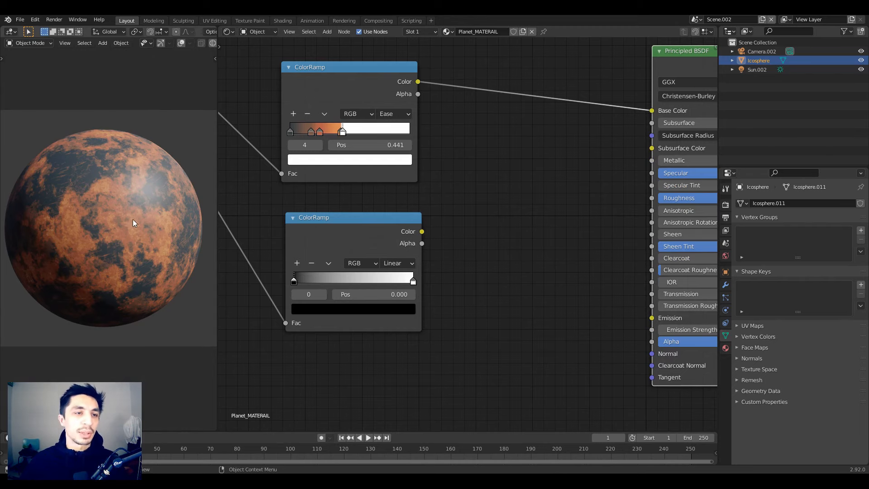
# Step: Lighten the lower ColorRamp's black start stop to a light grey
pyautogui.scroll(-2, 455, 237)
pyautogui.moveTo(456, 240); pyautogui.dragTo(494, 184, button='middle')
pyautogui.scroll(4, 456, 195)
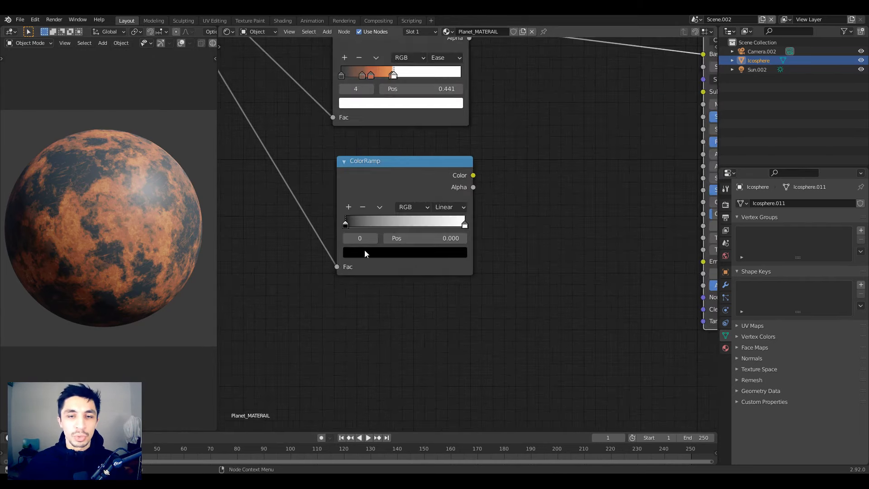
pyautogui.scroll(1, 301, 219)
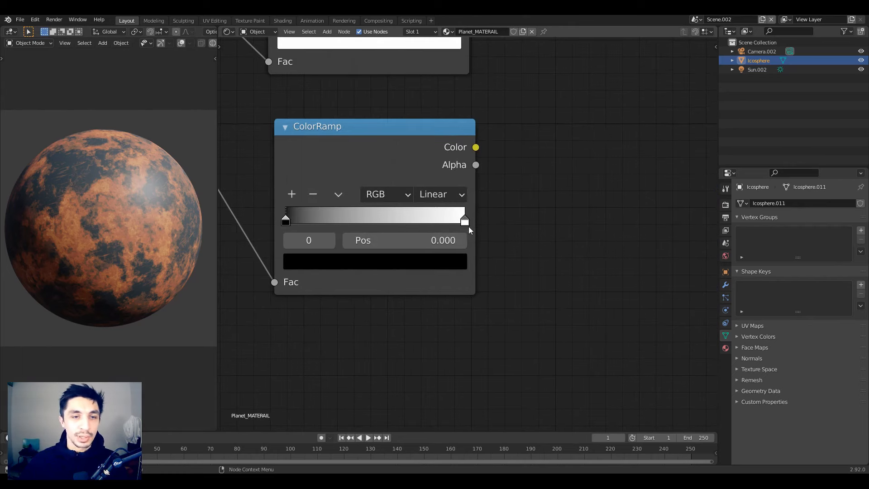
pyautogui.click(310, 268)
pyautogui.moveTo(426, 118); pyautogui.dragTo(428, 61)
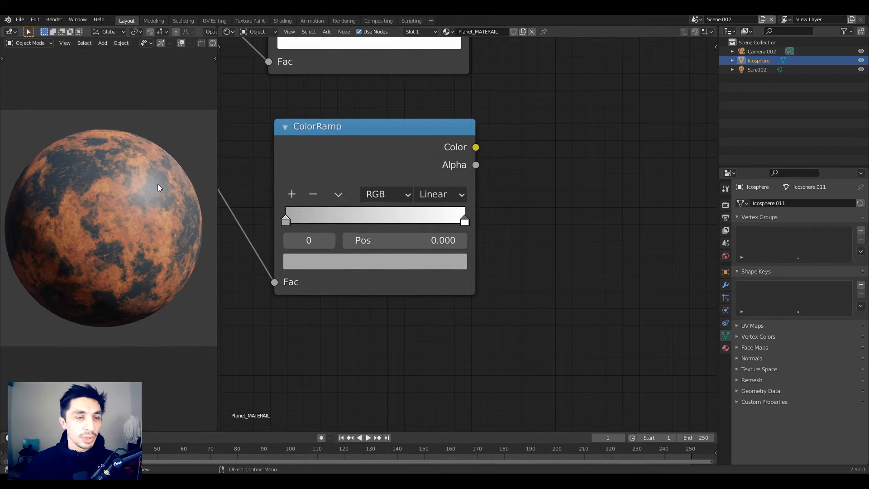
# Step: Connect the lower ColorRamp's Color output to the Principled BSDF's Roughness
pyautogui.scroll(-3, 520, 190)
pyautogui.moveTo(520, 190); pyautogui.dragTo(346, 229, button='middle')
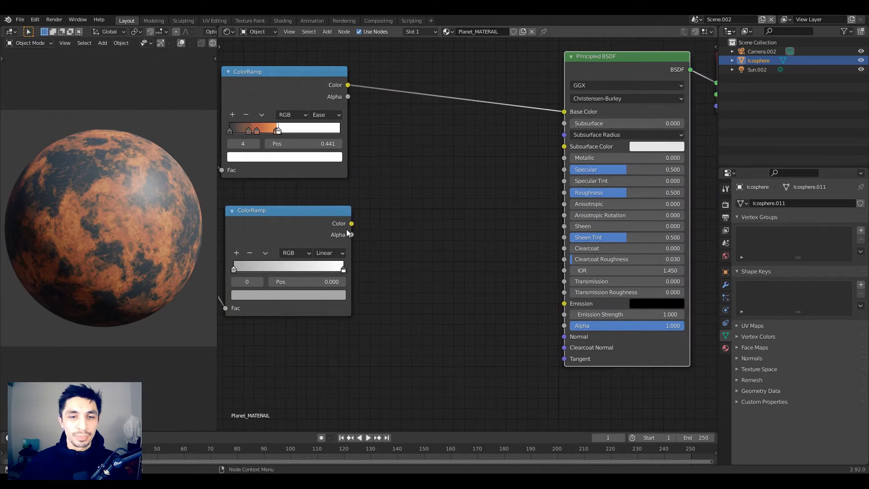
pyautogui.moveTo(356, 221); pyautogui.dragTo(564, 192)
# Step: Bring the roughness ColorRamp's white stop close to the grey one, and place the grey stop at position 0.018
pyautogui.moveTo(439, 203); pyautogui.dragTo(612, 172, button='middle')
pyautogui.scroll(4, 471, 226)
pyautogui.moveTo(328, 237); pyautogui.dragTo(297, 224, button='middle')
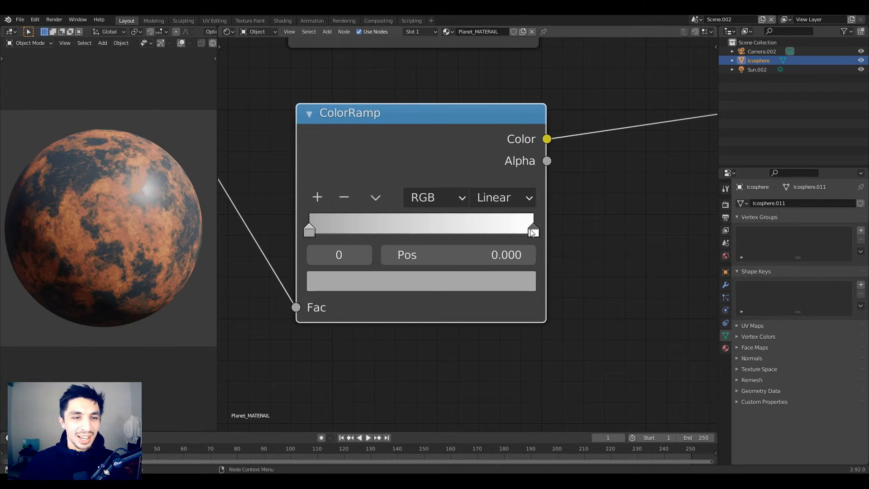
pyautogui.moveTo(532, 232); pyautogui.dragTo(336, 234)
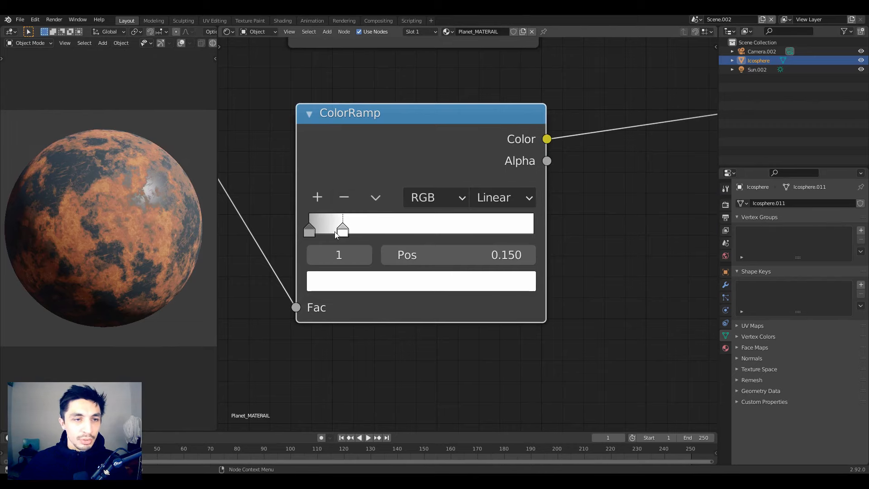
pyautogui.moveTo(114, 193); pyautogui.dragTo(156, 202, button='middle')
pyautogui.scroll(2, 134, 195)
pyautogui.moveTo(342, 232); pyautogui.dragTo(324, 231)
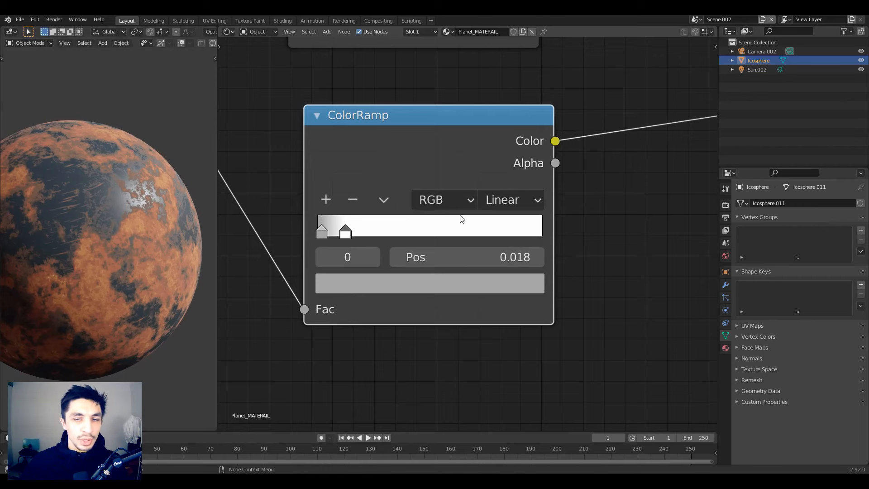
# Step: Switch the roughness ColorRamp's interpolation to Ease and place its white stop at position 0.132
pyautogui.click(521, 201)
pyautogui.click(515, 225)
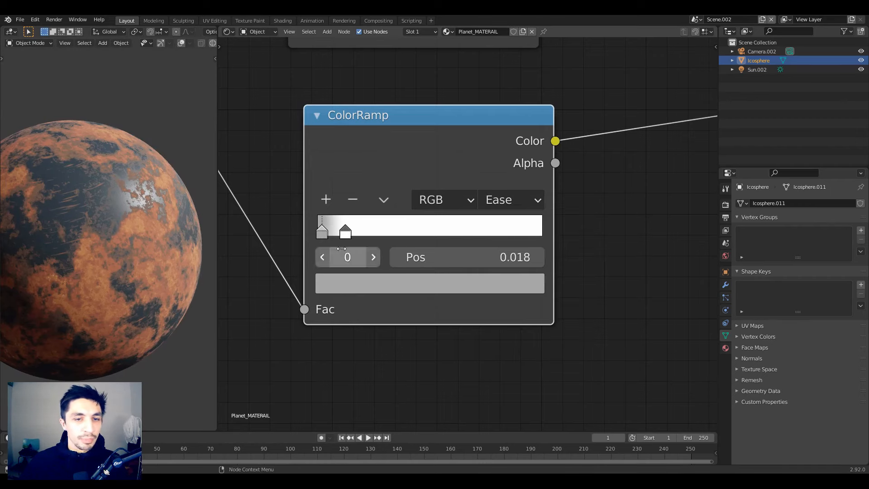
pyautogui.moveTo(345, 231)
pyautogui.mouseDown()
pyautogui.moveTo(336, 230)
pyautogui.moveTo(347, 230)
pyautogui.mouseUp()
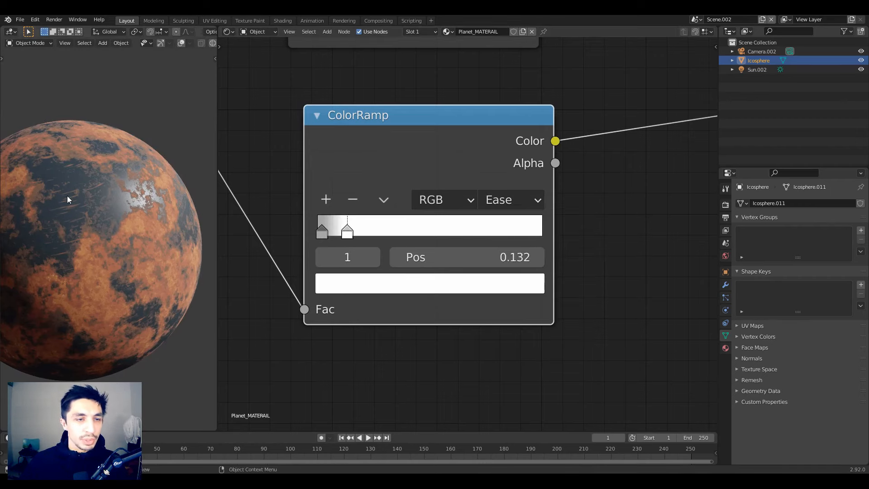
# Step: Inspect the planet's reflections from other angles and darken the roughness ColorRamp's white stop to a value of 0.835
pyautogui.moveTo(67, 195); pyautogui.dragTo(178, 209, button='middle')
pyautogui.scroll(-2, 131, 195)
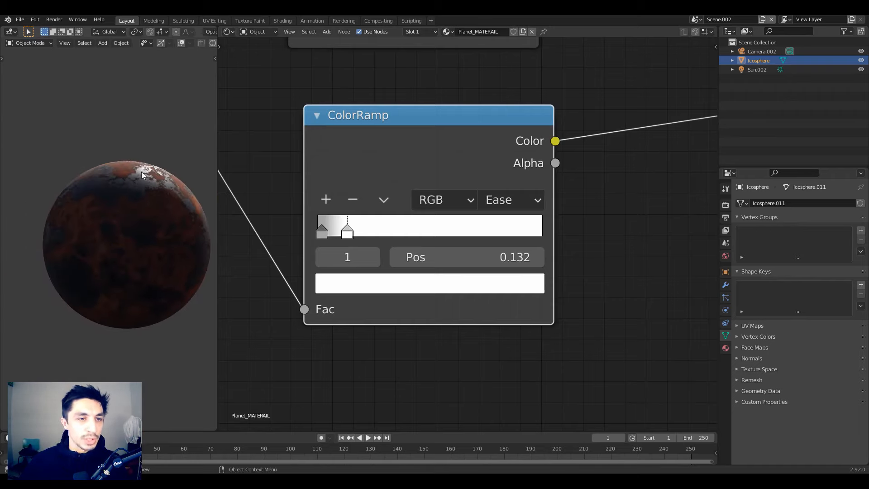
pyautogui.moveTo(141, 172); pyautogui.dragTo(177, 185, button='middle')
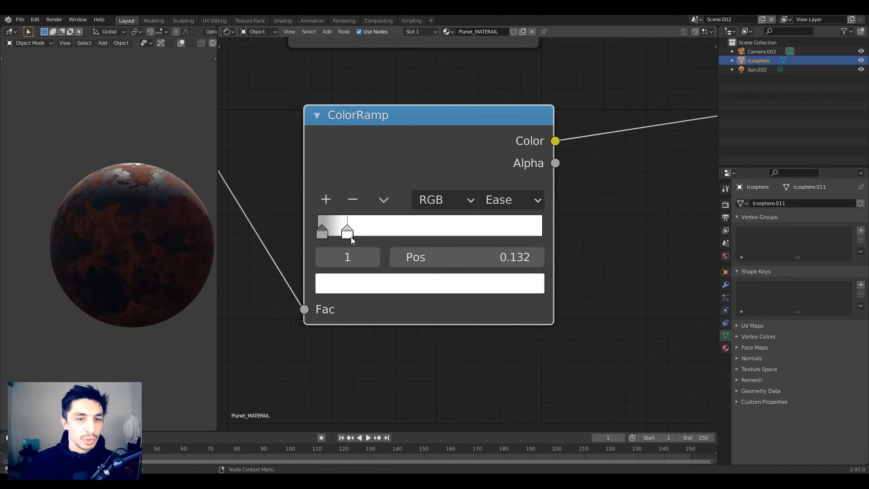
pyautogui.click(361, 284)
pyautogui.scroll(-2, 448, 328)
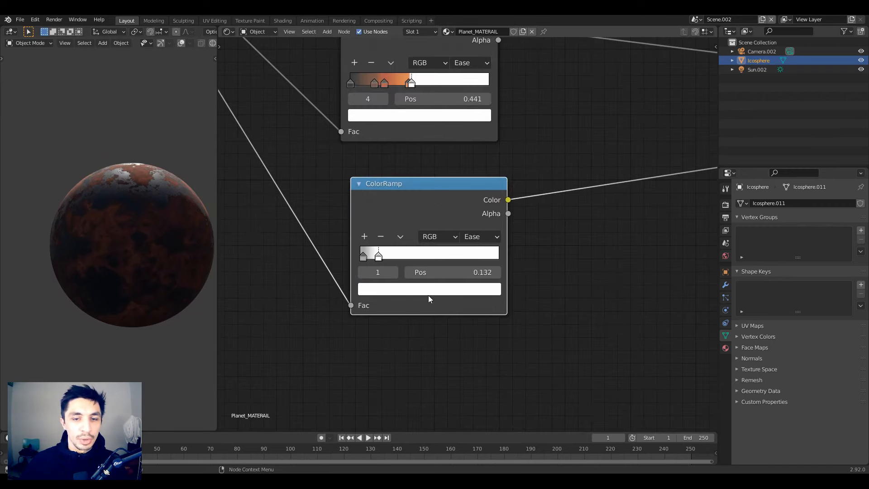
pyautogui.click(428, 292)
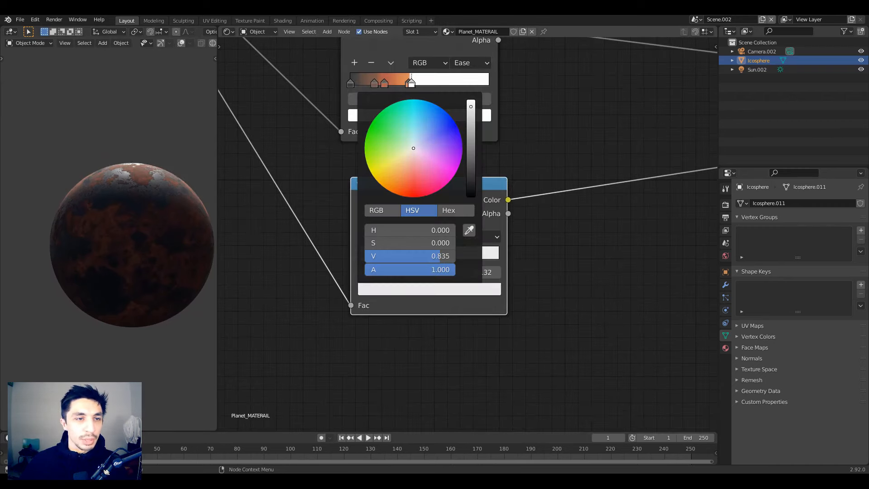
pyautogui.moveTo(166, 209); pyautogui.dragTo(67, 196, button='middle')
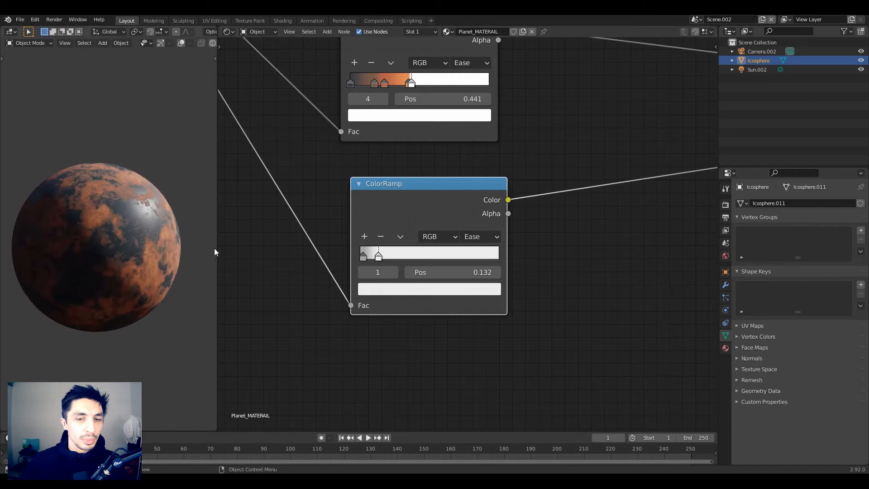
# Step: Move the roughness ColorRamp's grey stop to position 0.045 and check the planet through the camera
pyautogui.scroll(2, 335, 259)
pyautogui.moveTo(325, 272); pyautogui.dragTo(304, 272)
pyautogui.moveTo(122, 216); pyautogui.dragTo(103, 210, button='middle')
pyautogui.press('KP_0')
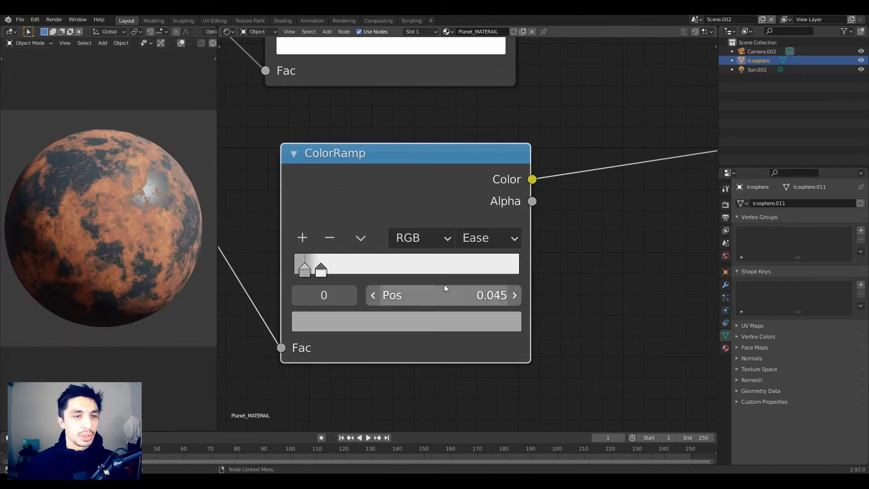
# Step: Move the roughness ColorRamp node up, closer beneath the coloured ColorRamp
pyautogui.scroll(-4, 549, 243)
pyautogui.scroll(-1, 571, 212)
pyautogui.moveTo(573, 213); pyautogui.dragTo(525, 233, button='middle')
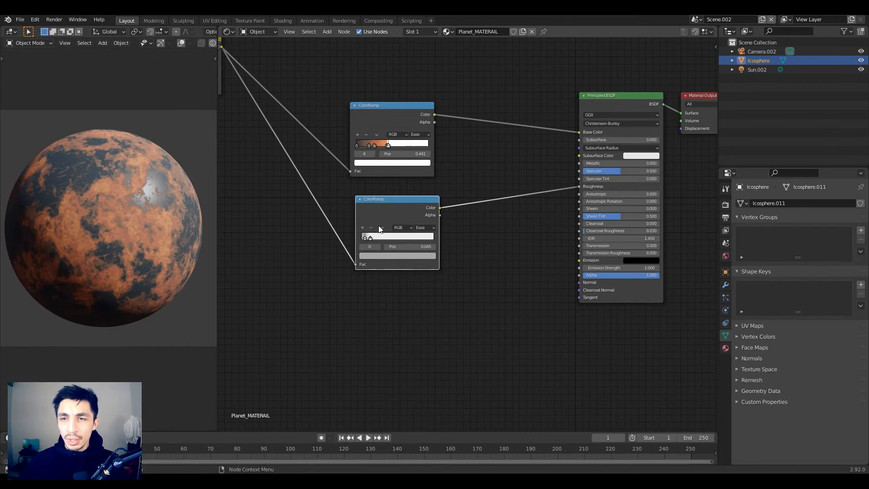
pyautogui.moveTo(395, 211); pyautogui.dragTo(394, 204)
pyautogui.moveTo(301, 221); pyautogui.dragTo(325, 219, button='middle')
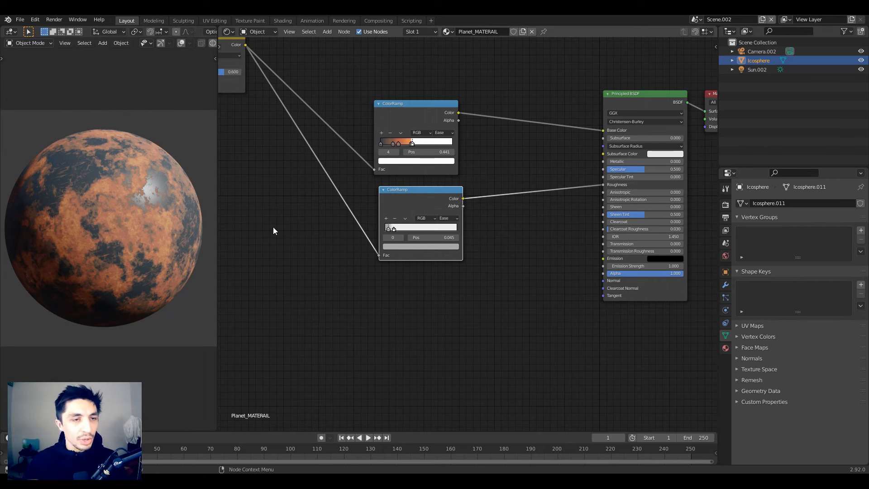
# Step: Add another ColorRamp node directly below the roughness ColorRamp
pyautogui.scroll(-3, 306, 278)
pyautogui.moveTo(305, 280); pyautogui.dragTo(343, 312, button='middle')
pyautogui.scroll(3, 342, 312)
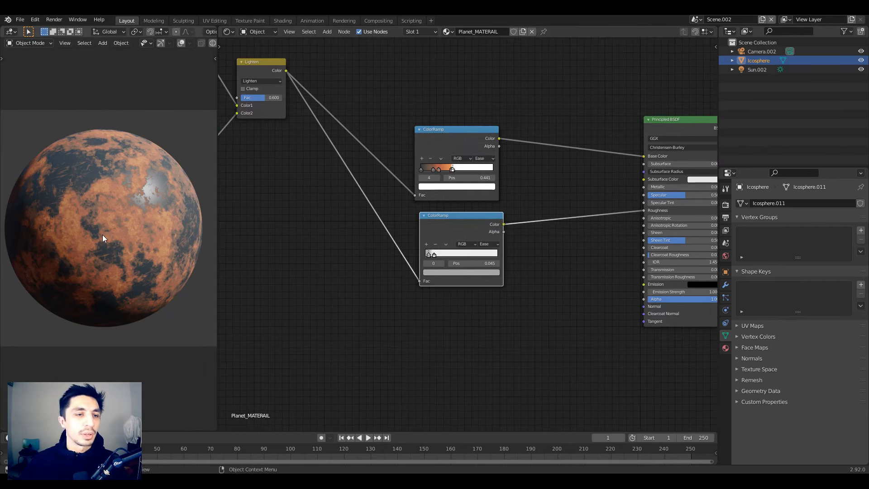
pyautogui.moveTo(312, 173); pyautogui.dragTo(383, 178, button='middle')
pyautogui.scroll(-4, 299, 165)
pyautogui.hotkey('shift', 'a')
pyautogui.write('color')
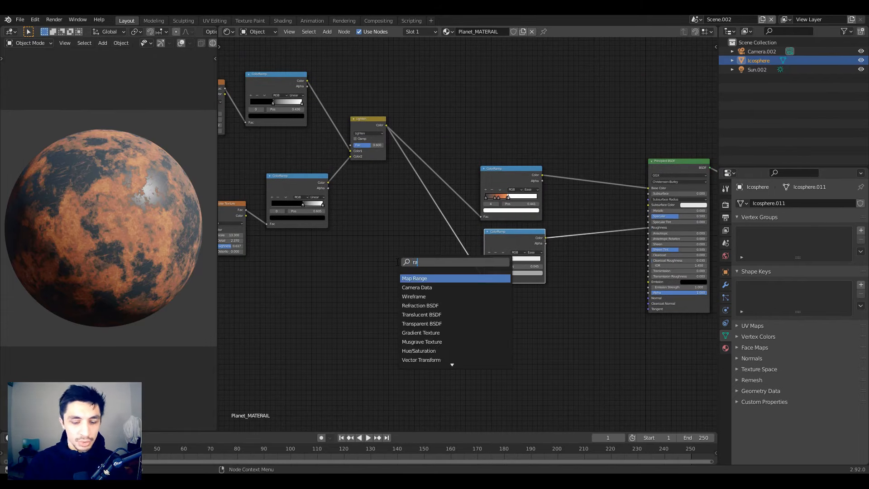
pyautogui.press('Return')
pyautogui.click(479, 292)
# Step: Connect the Lighten node's Color output to the Fac input of the new bottom ColorRamp
pyautogui.moveTo(376, 242); pyautogui.dragTo(301, 210, button='middle')
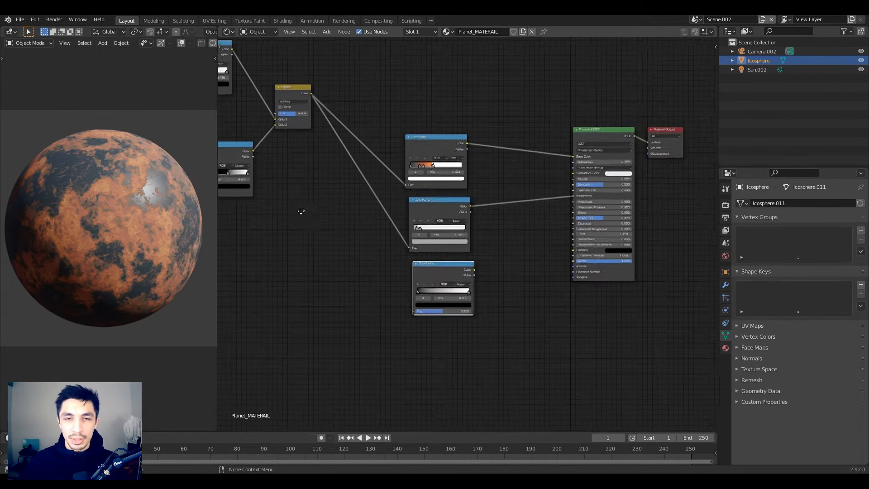
pyautogui.scroll(2, 344, 163)
pyautogui.moveTo(351, 159); pyautogui.dragTo(389, 163, button='middle')
pyautogui.scroll(-1, 353, 104)
pyautogui.moveTo(333, 77); pyautogui.dragTo(464, 348)
# Step: Add a Bump node, feed the bottom ColorRamp's Color into its Height, and connect its Normal to the Principled BSDF's Normal
pyautogui.moveTo(495, 303); pyautogui.dragTo(420, 252, button='middle')
pyautogui.scroll(2, 420, 252)
pyautogui.moveTo(512, 261); pyautogui.dragTo(417, 245, button='middle')
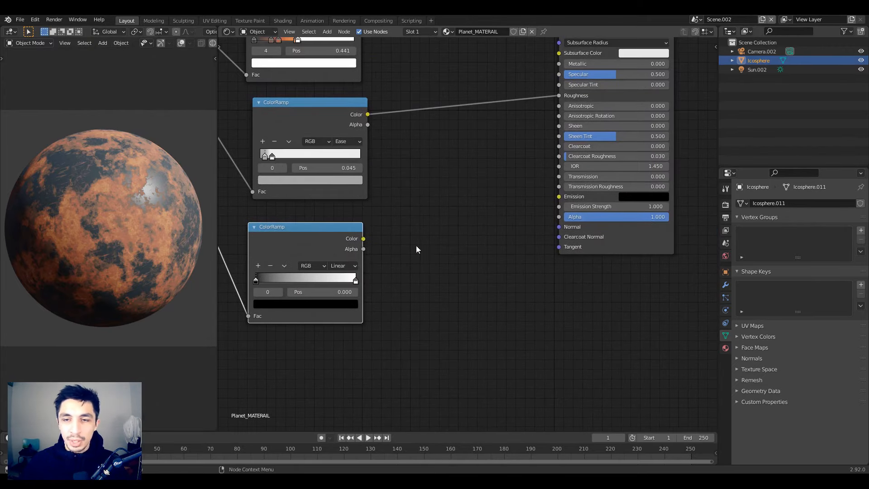
pyautogui.hotkey('shift', 'a')
pyautogui.write('bu')
pyautogui.press('Return')
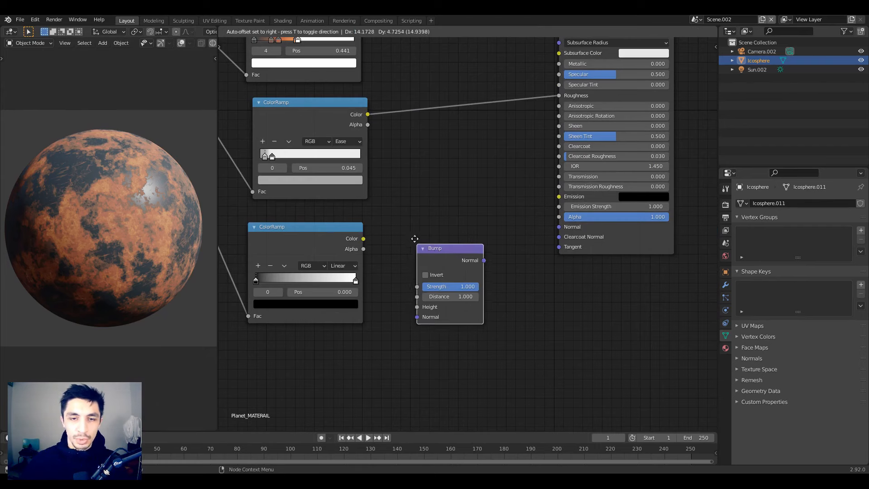
pyautogui.click(412, 216)
pyautogui.moveTo(360, 239); pyautogui.dragTo(411, 278)
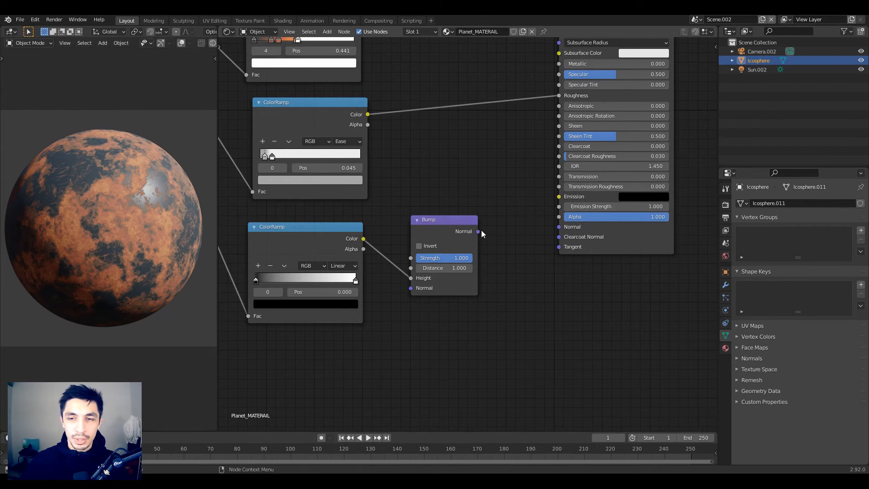
pyautogui.moveTo(478, 232); pyautogui.dragTo(559, 227)
# Step: Set the Bump node's strength to 0.1
pyautogui.moveTo(550, 338); pyautogui.dragTo(663, 344, button='middle')
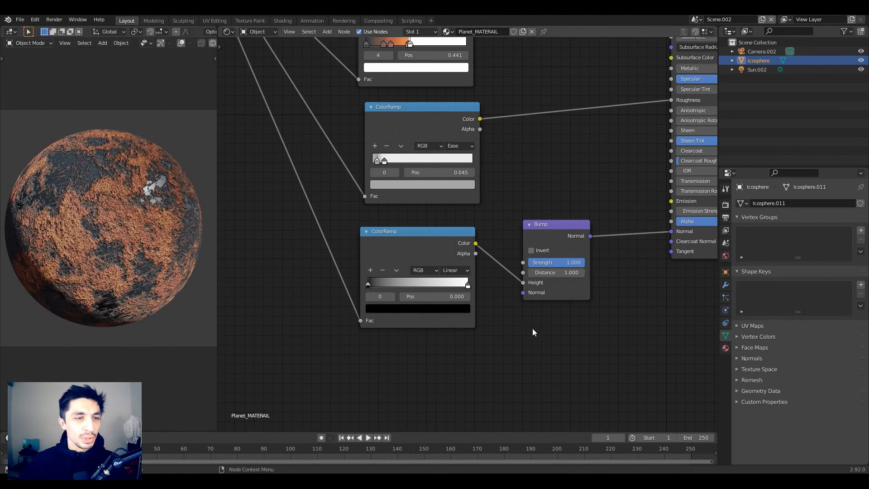
pyautogui.scroll(3, 417, 297)
pyautogui.click(436, 271)
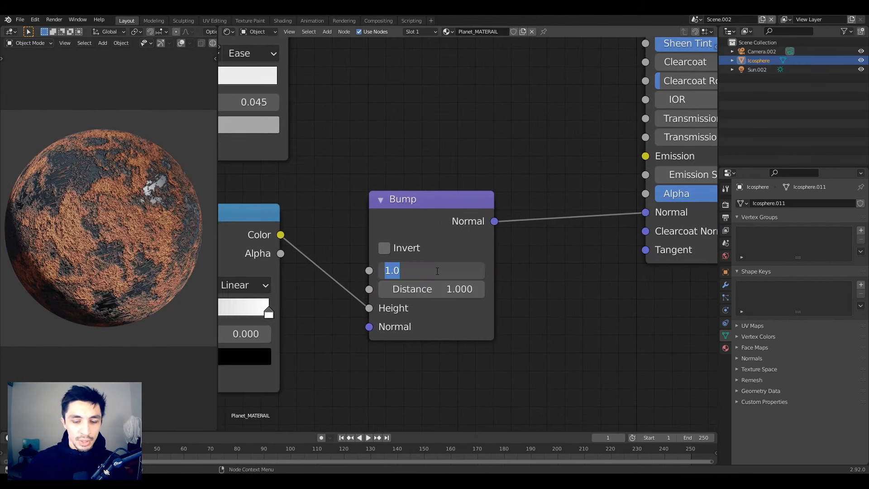
pyautogui.write('0.1')
pyautogui.press('Return')
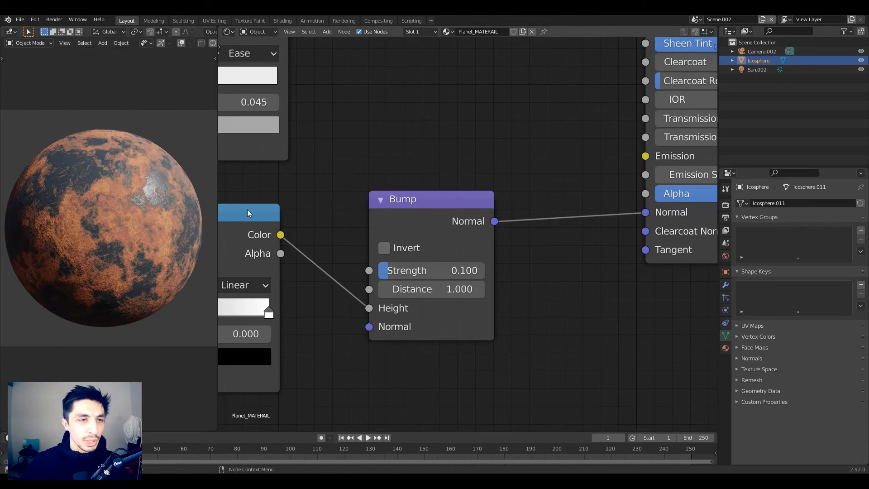
# Step: Check the planet's surface relief up close and set the Bump node's strength to 0.025
pyautogui.scroll(5, 129, 171)
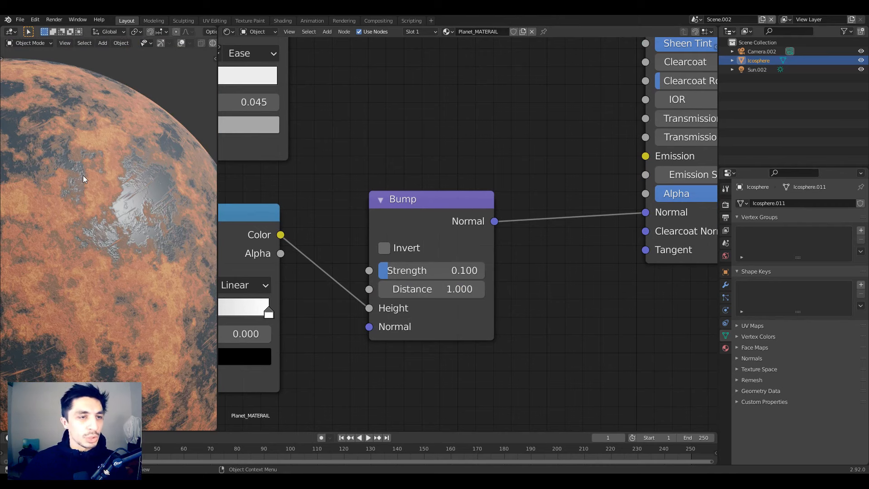
pyautogui.click(431, 275)
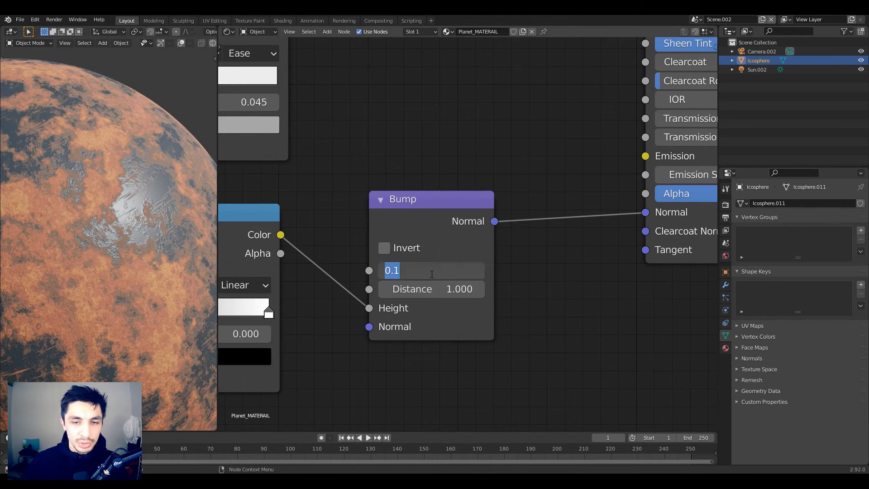
pyautogui.click(429, 275)
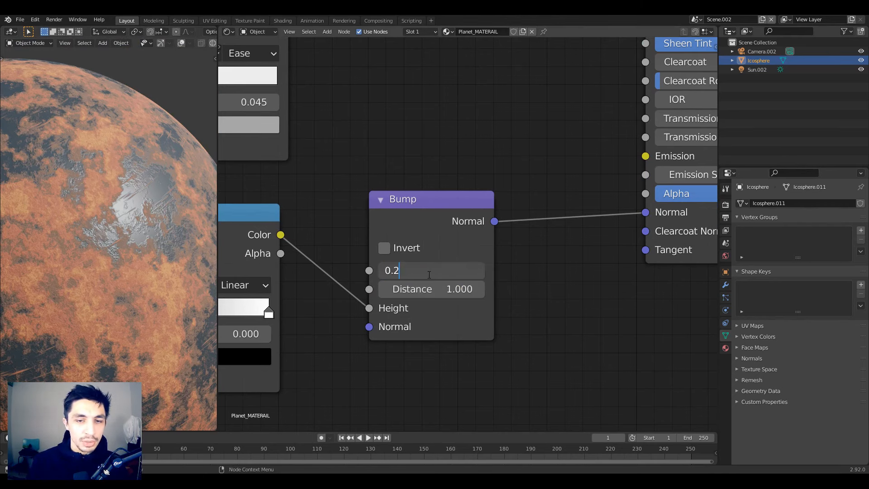
pyautogui.press('Return')
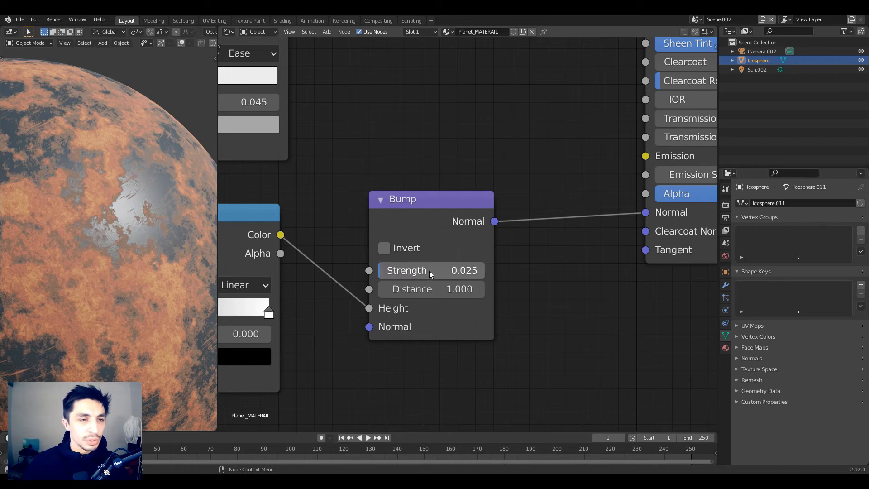
# Step: Inspect the planet's surface relief with the reduced bump strength, both up close and with the whole sphere in view
pyautogui.scroll(-2, 145, 241)
pyautogui.scroll(4, 119, 237)
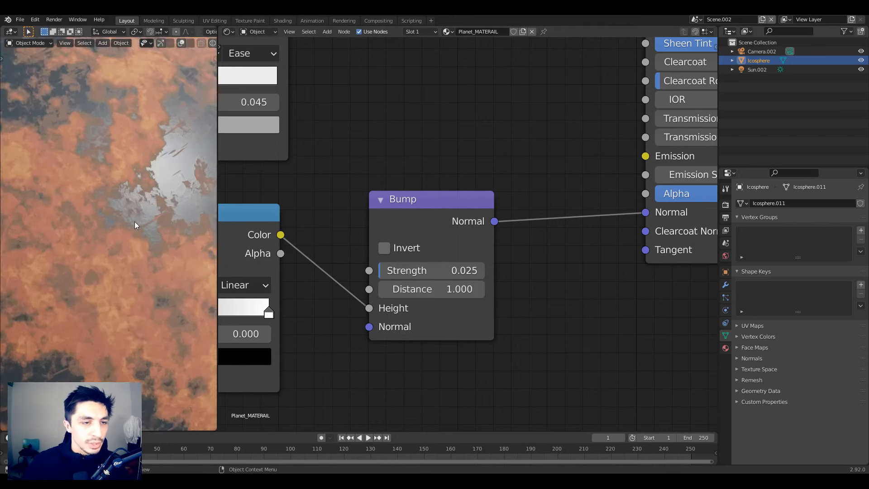
pyautogui.scroll(-5, 134, 221)
pyautogui.scroll(3, 124, 231)
pyautogui.scroll(5, 145, 214)
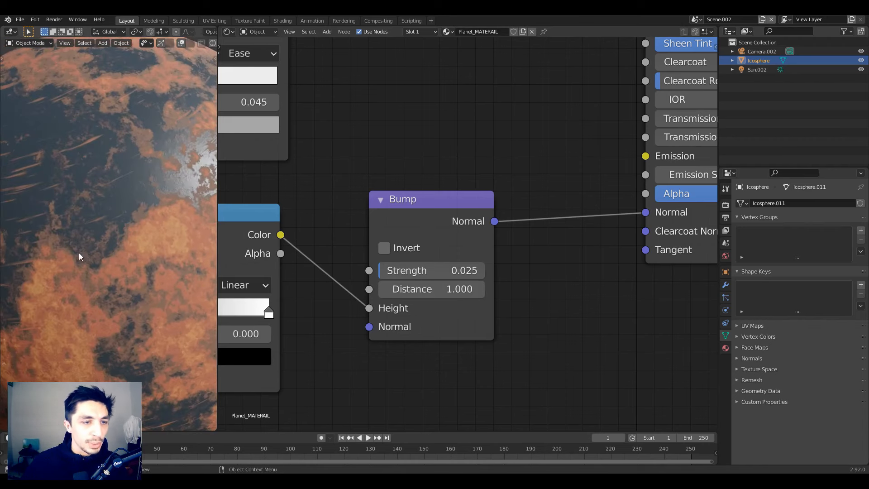
pyautogui.scroll(-5, 121, 259)
pyautogui.moveTo(121, 259); pyautogui.dragTo(121, 230, button='middle')
pyautogui.scroll(-2, 106, 251)
pyautogui.scroll(8, 106, 251)
pyautogui.scroll(-8, 137, 245)
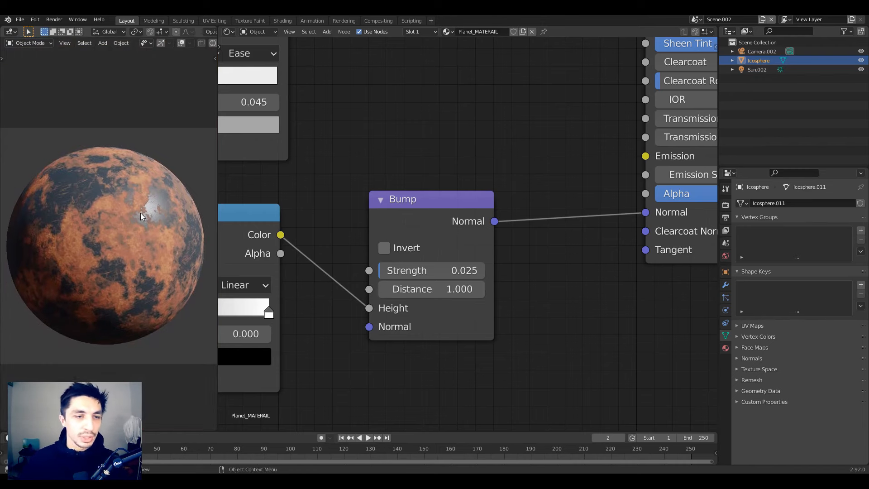
pyautogui.moveTo(140, 247); pyautogui.dragTo(145, 249, button='middle')
# Step: Review the complete planet material node tree, from the noise textures through the ColorRamps to the Material Output
pyautogui.scroll(-2, 468, 233)
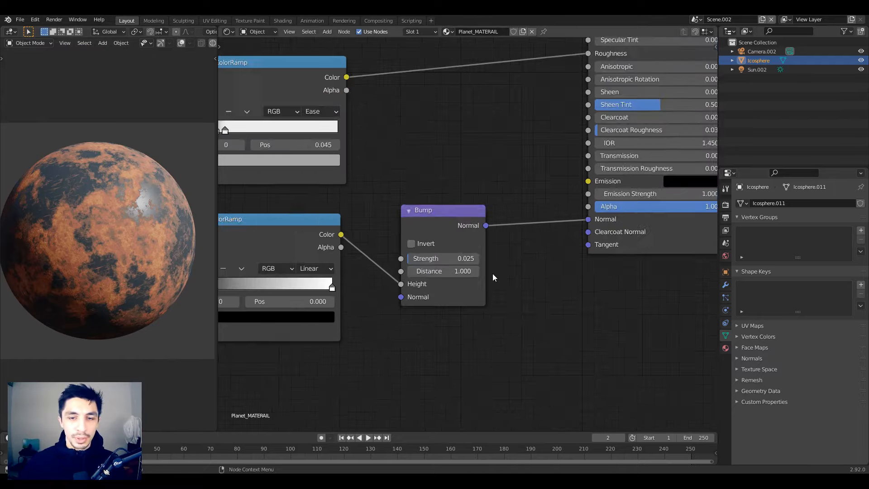
pyautogui.scroll(-5, 493, 278)
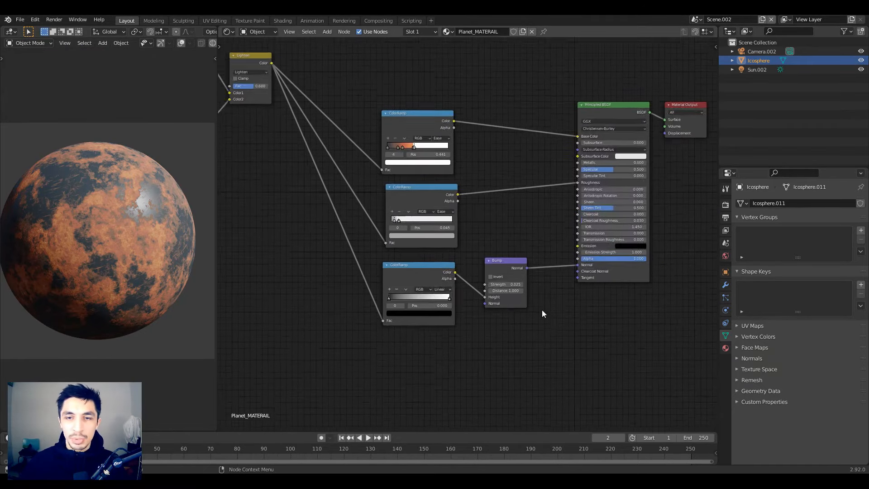
pyautogui.scroll(-2, 543, 314)
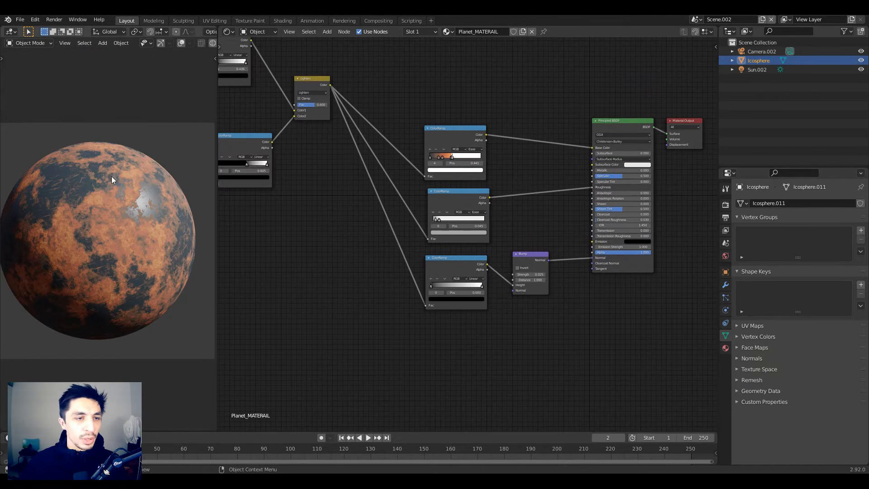
pyautogui.moveTo(376, 241); pyautogui.dragTo(446, 265, button='middle')
pyautogui.scroll(-2, 453, 267)
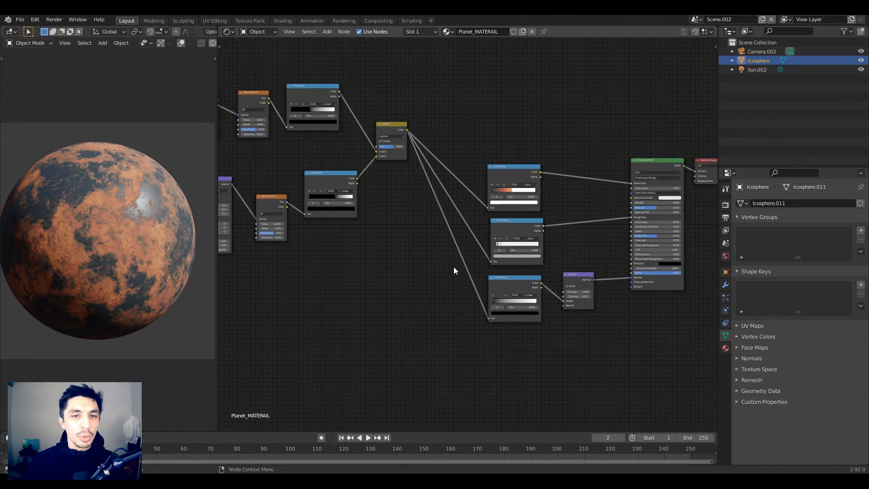
pyautogui.moveTo(410, 232); pyautogui.dragTo(489, 230, button='middle')
pyautogui.moveTo(410, 115); pyautogui.dragTo(291, 78, button='middle')
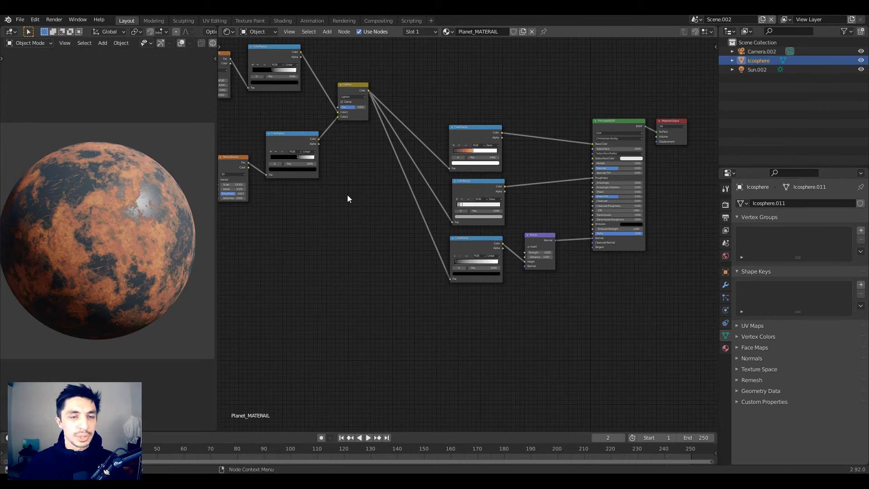
pyautogui.moveTo(348, 198); pyautogui.dragTo(397, 240, button='middle')
pyautogui.scroll(-1, 374, 251)
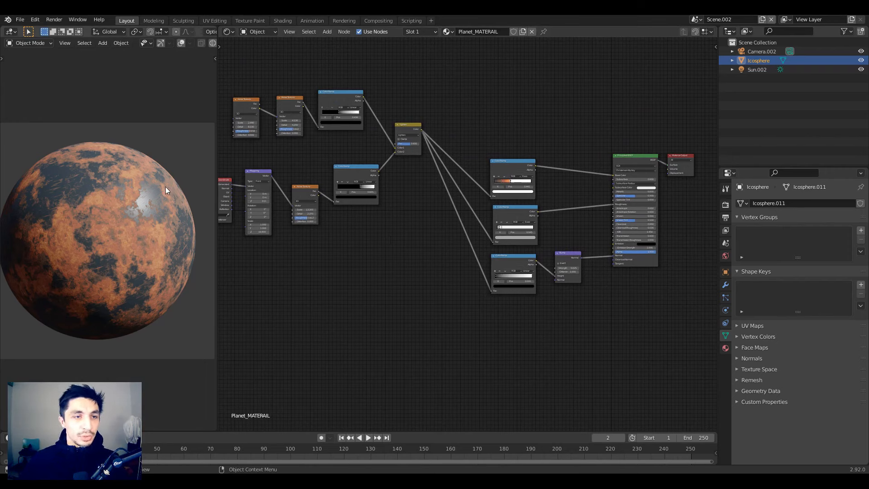
# Step: Duplicate the planet icosphere in place and scale the copy up uniformly by about 1.08
pyautogui.hotkey('shift', 'd')
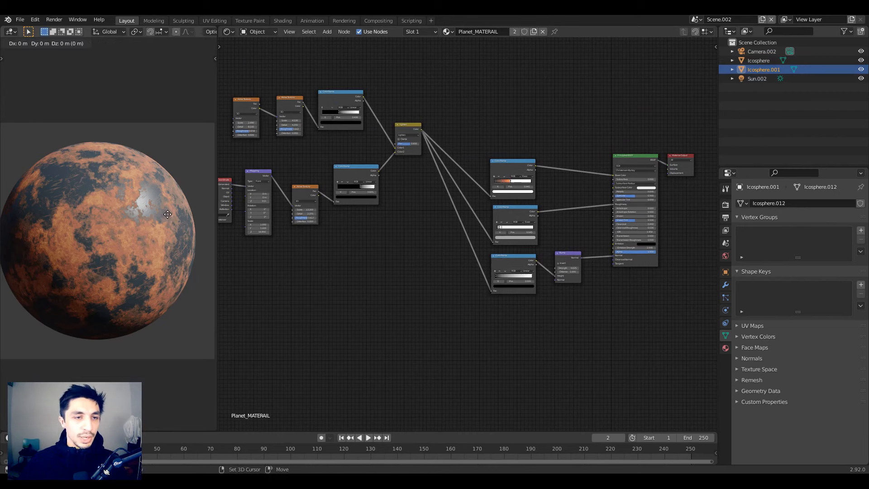
pyautogui.press('s')
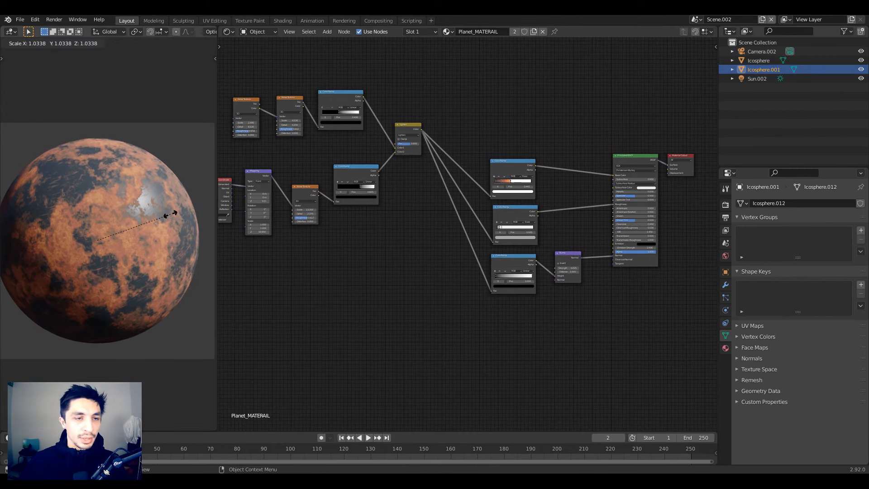
pyautogui.click(173, 214)
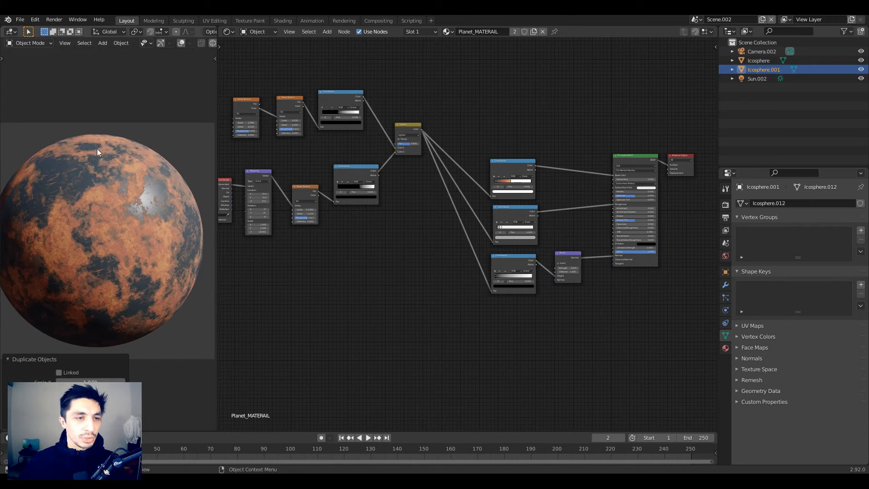
# Step: Remove the planet material from the duplicated sphere and give it a new material named Clouds_MATERIAL
pyautogui.click(725, 347)
pyautogui.click(861, 213)
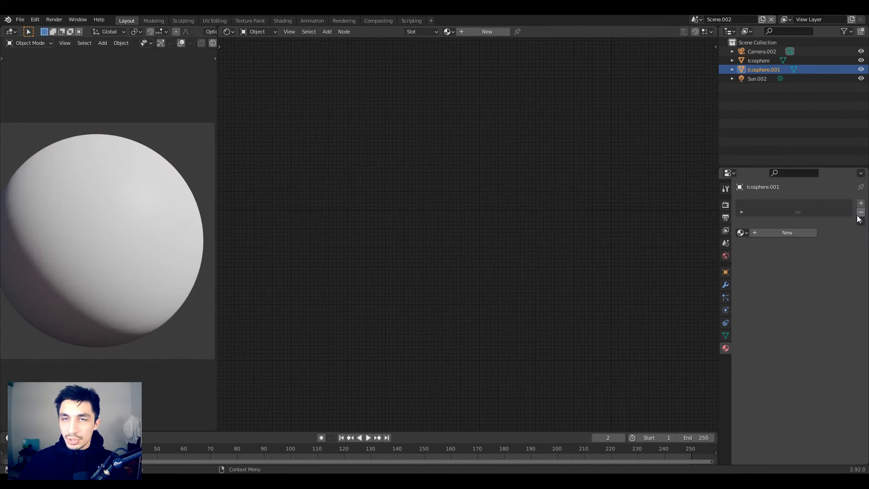
pyautogui.click(487, 33)
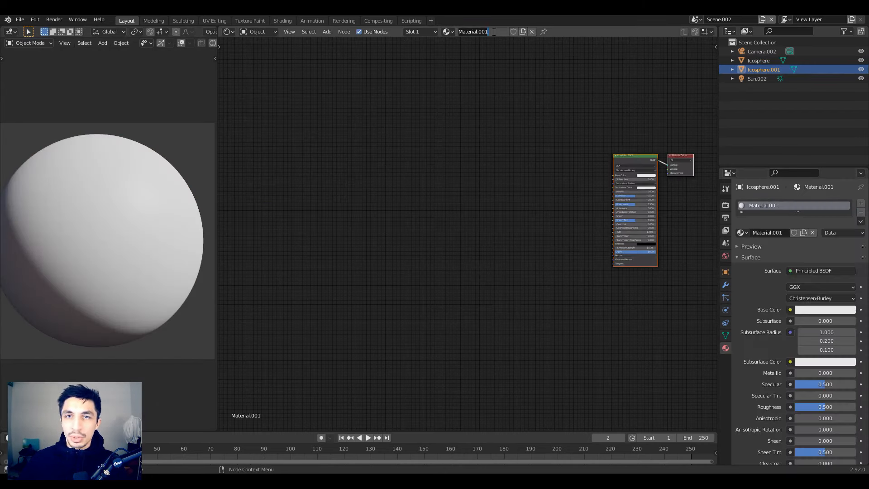
pyautogui.doubleClick(493, 32)
pyautogui.write('Clouds')
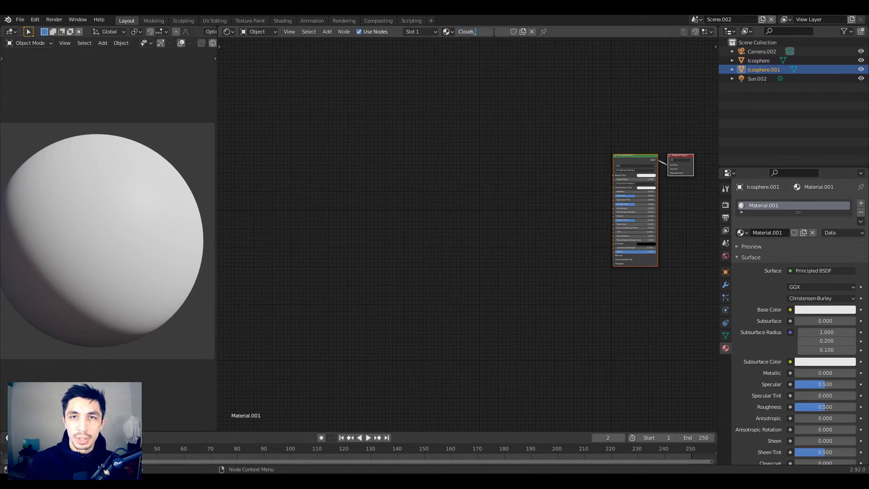
pyautogui.write('_MATERIAL')
pyautogui.press('Return')
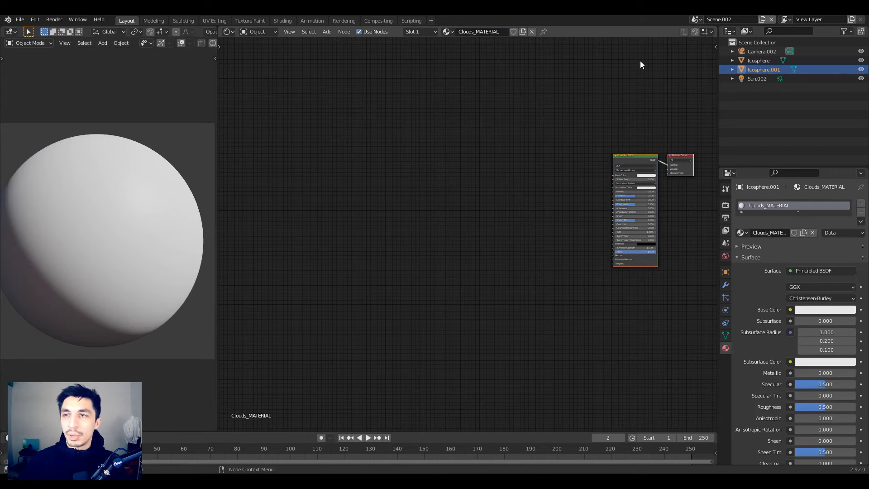
# Step: Rename the original icosphere as Planet and the duplicated, larger sphere as Clouds
pyautogui.click(756, 61)
pyautogui.doubleClick(760, 60)
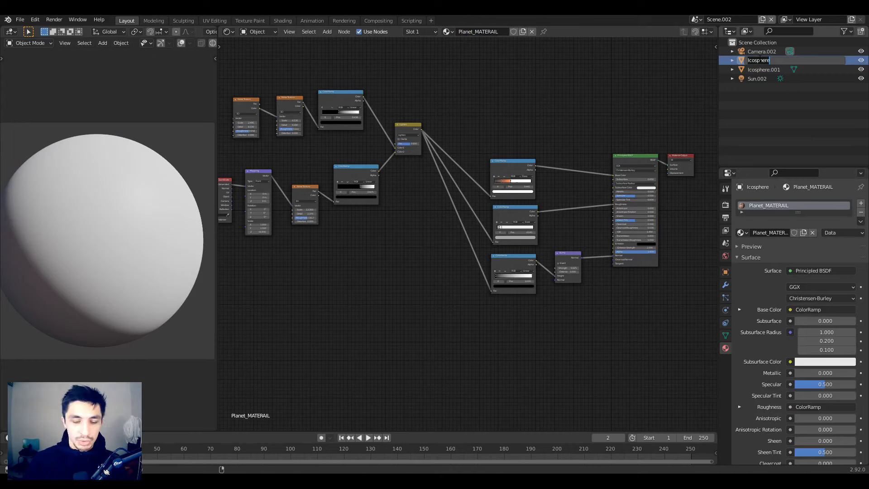
pyautogui.write('Planet')
pyautogui.press('Return')
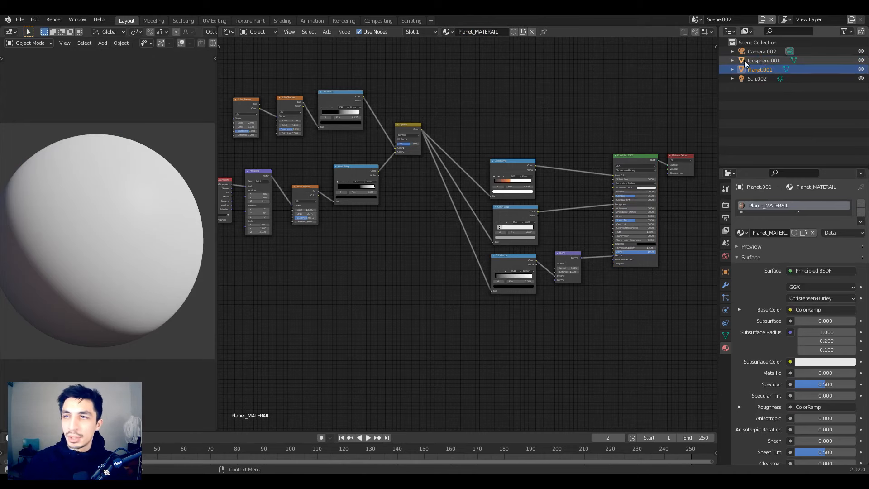
pyautogui.doubleClick(745, 60)
pyautogui.write('Clo')
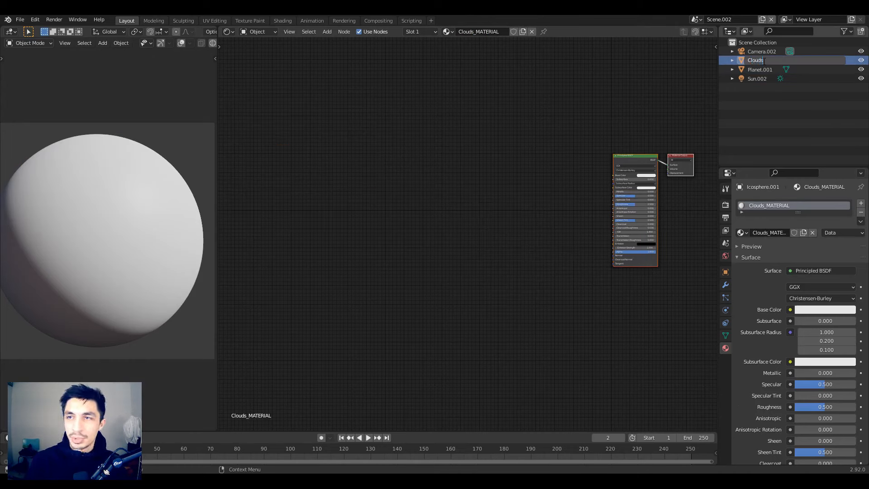
pyautogui.write('uds')
pyautogui.press('Return')
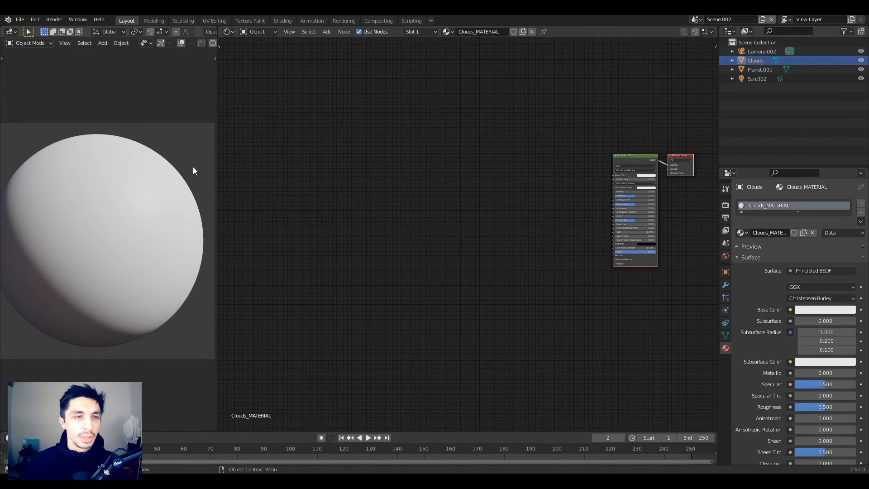
# Step: Move the Principled BSDF away from the Material Output to make room between the two nodes
pyautogui.press('Home')
pyautogui.scroll(4, 423, 174)
pyautogui.click(431, 174)
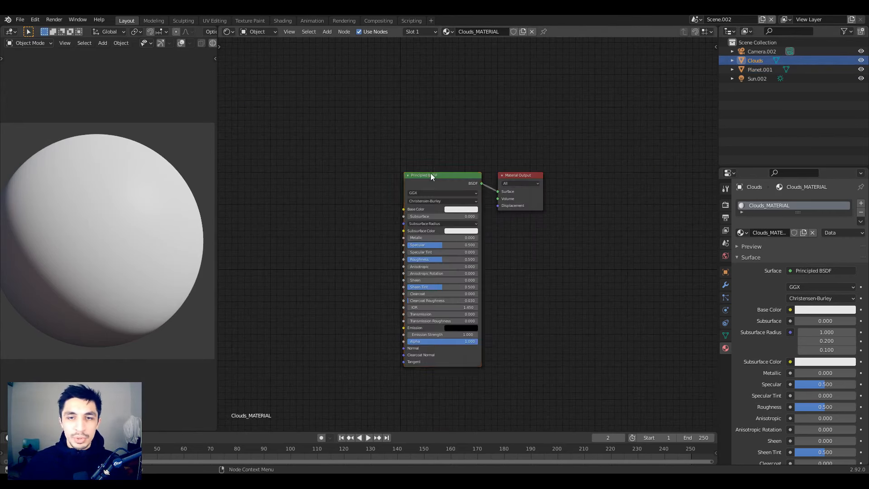
pyautogui.moveTo(430, 174); pyautogui.dragTo(363, 193)
pyautogui.click(390, 166)
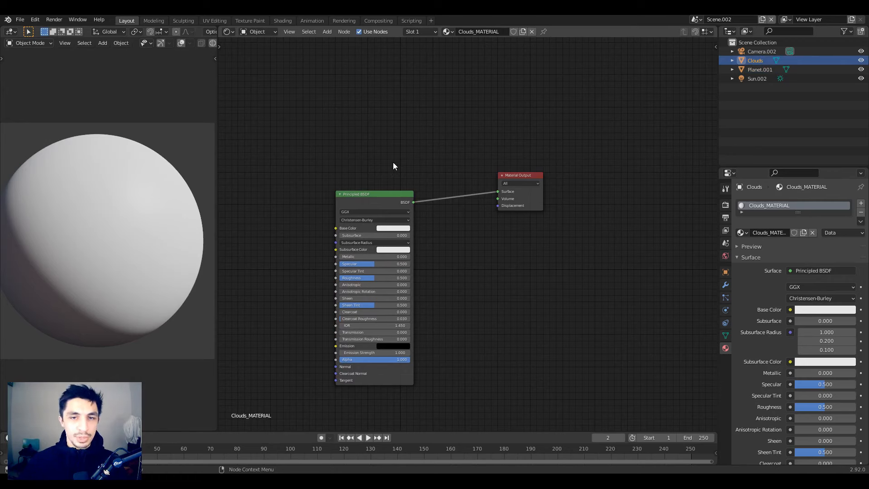
# Step: Add a Mix Shader node and place it above the link between the Principled BSDF and the Material Output
pyautogui.moveTo(393, 168); pyautogui.dragTo(507, 145, button='middle')
pyautogui.hotkey('shift', 'a')
pyautogui.click(467, 136)
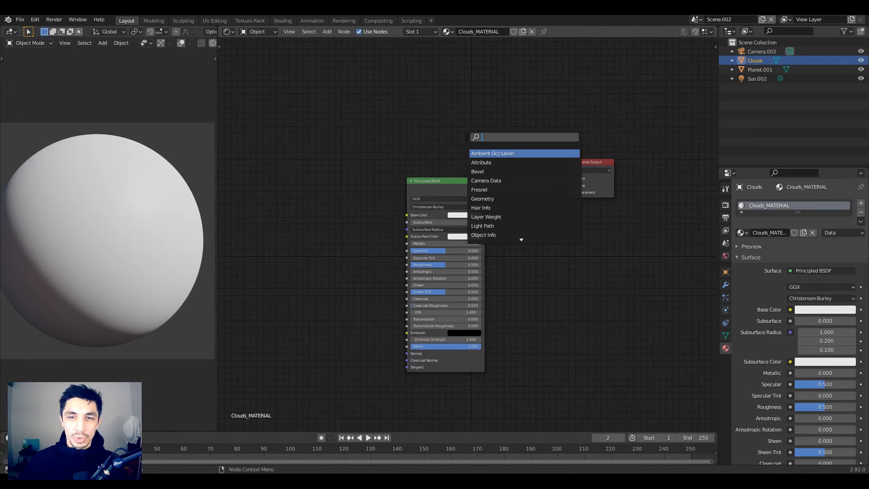
pyautogui.write('mix')
pyautogui.press('Return')
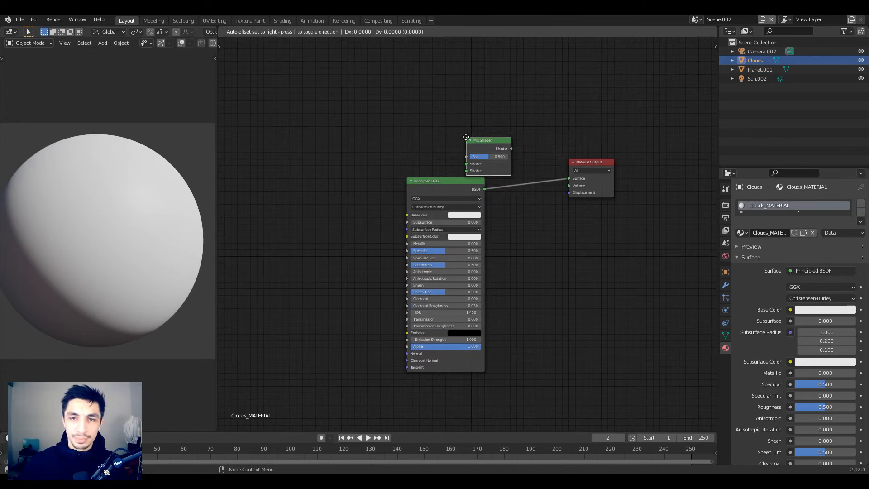
pyautogui.click(484, 121)
# Step: Add a Transparent BSDF node above the Principled BSDF, beside the Mix Shader
pyautogui.hotkey('shift', 'a')
pyautogui.click(474, 119)
pyautogui.write('trans')
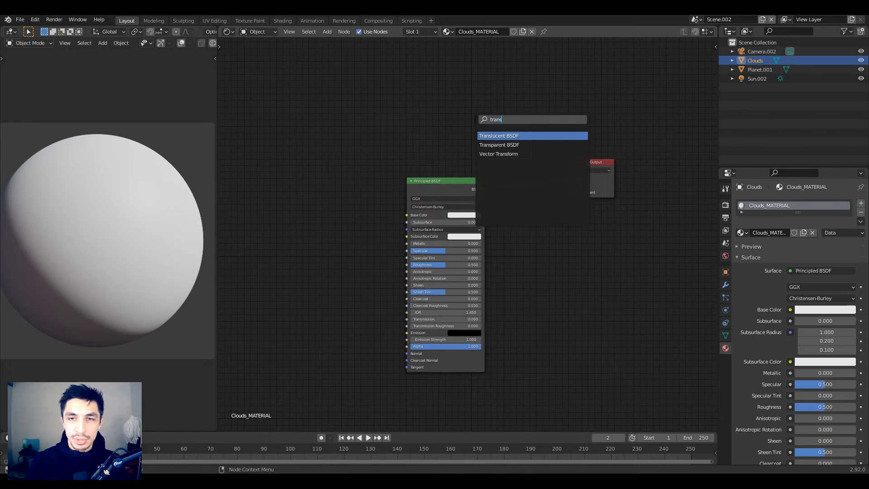
pyautogui.press('Down')
pyautogui.press('Return')
pyautogui.click(392, 124)
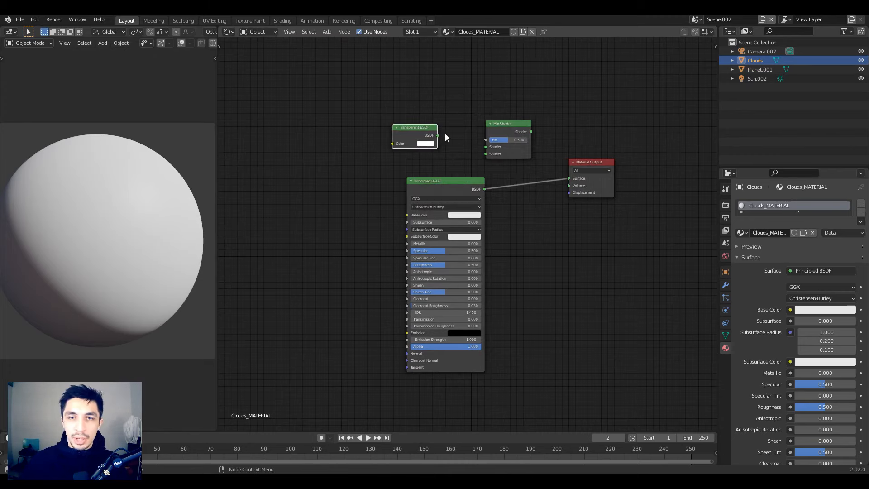
# Step: Feed the Transparent BSDF into the Mix Shader's first Shader input, the Principled BSDF into the second, and its output into the Material Output's Surface
pyautogui.moveTo(438, 135); pyautogui.dragTo(486, 154)
pyautogui.click(485, 187)
pyautogui.moveTo(531, 131); pyautogui.dragTo(569, 179)
pyautogui.click(511, 129)
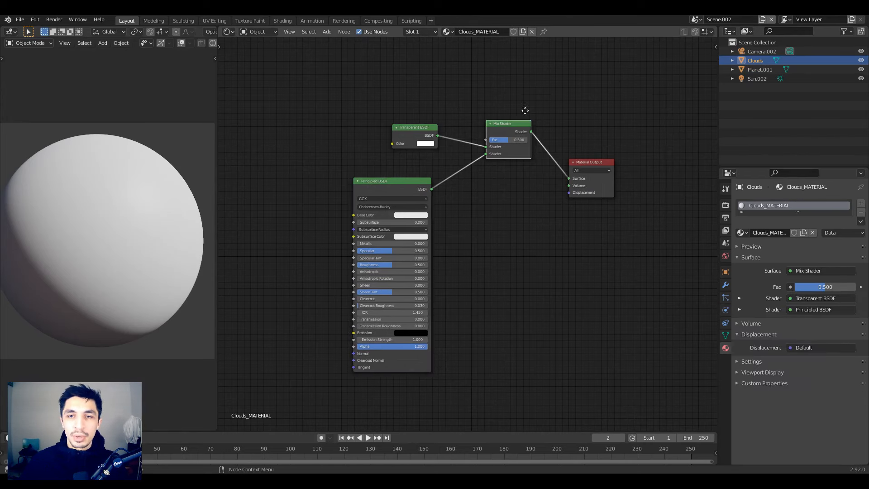
pyautogui.scroll(1, 525, 110)
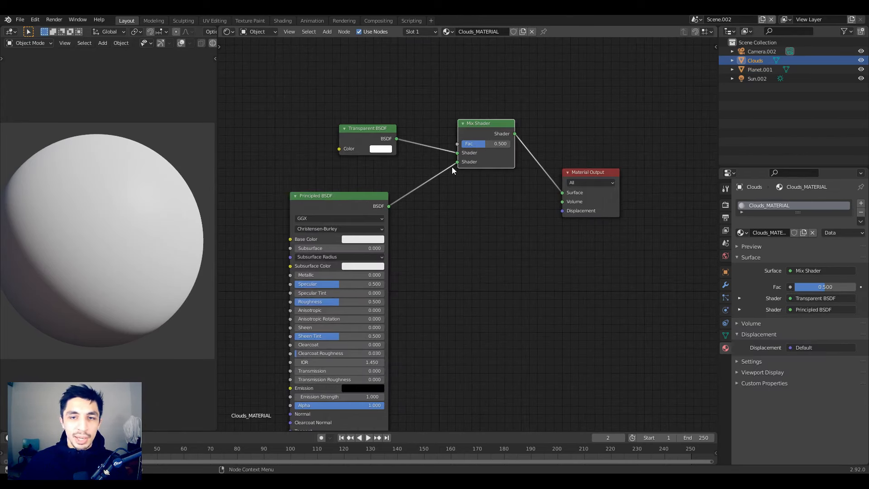
pyautogui.moveTo(446, 179); pyautogui.dragTo(472, 171, button='middle')
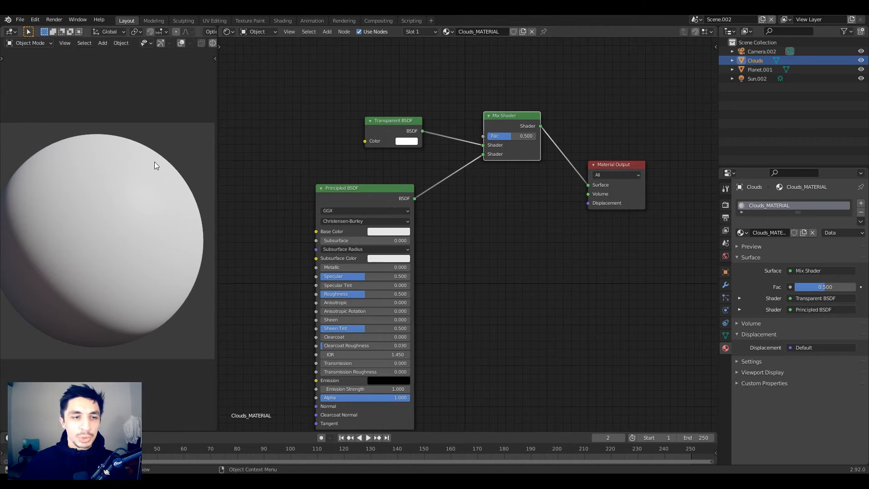
pyautogui.moveTo(385, 188); pyautogui.dragTo(418, 207)
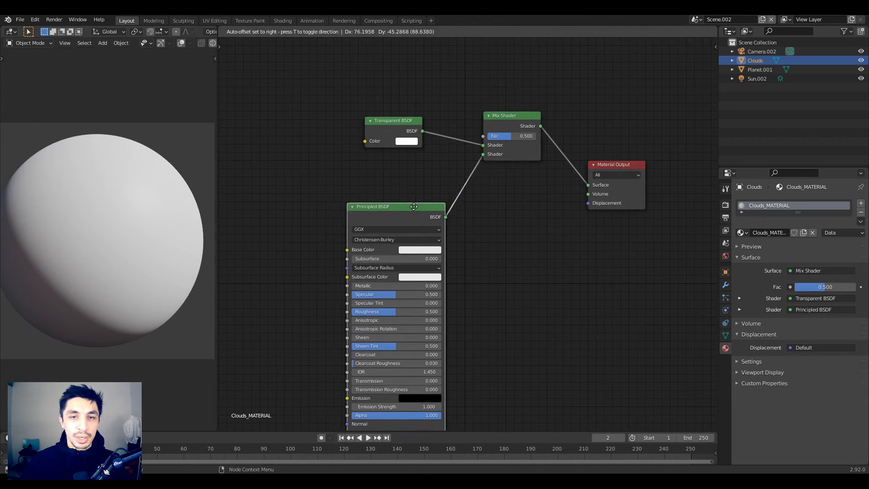
# Step: Add a Noise Texture node in the free space before the shader nodes
pyautogui.moveTo(290, 190); pyautogui.dragTo(467, 186, button='middle')
pyautogui.scroll(-1, 466, 186)
pyautogui.hotkey('shift', 'a')
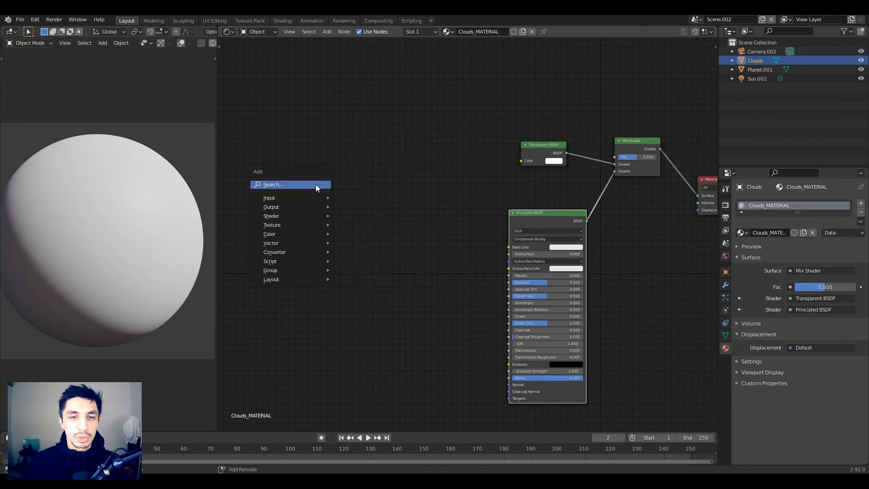
pyautogui.click(316, 184)
pyautogui.write('noise')
pyautogui.press('Return')
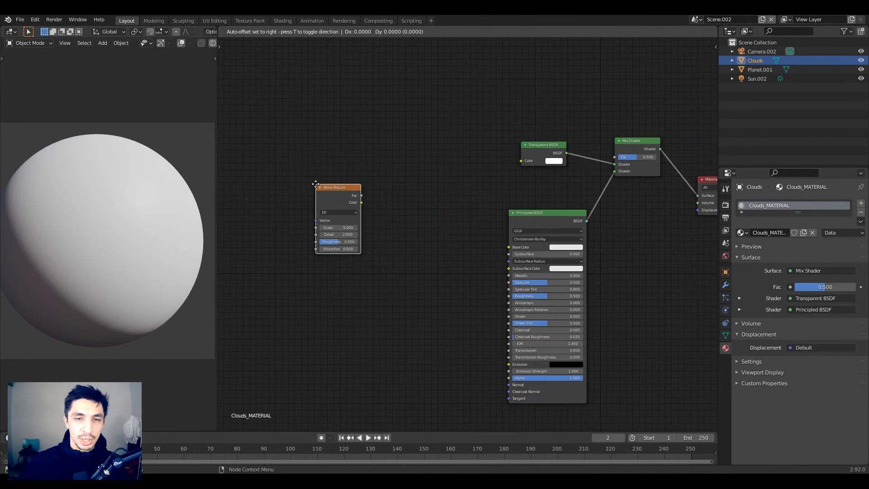
pyautogui.click(398, 187)
# Step: Add a ColorRamp node after the Noise Texture and connect the noise's Fac output to the ramp's Fac input
pyautogui.hotkey('shift', 'a')
pyautogui.click(394, 186)
pyautogui.write('ram')
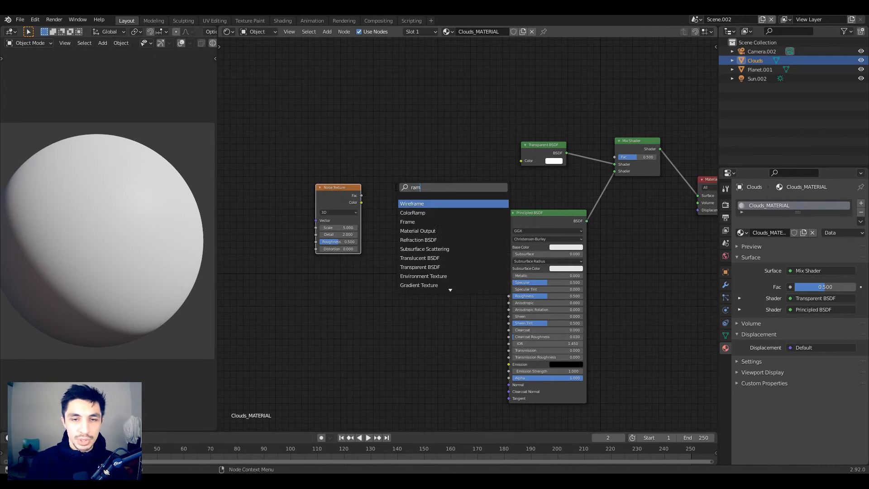
pyautogui.press('Return')
pyautogui.click(384, 163)
pyautogui.scroll(3, 327, 184)
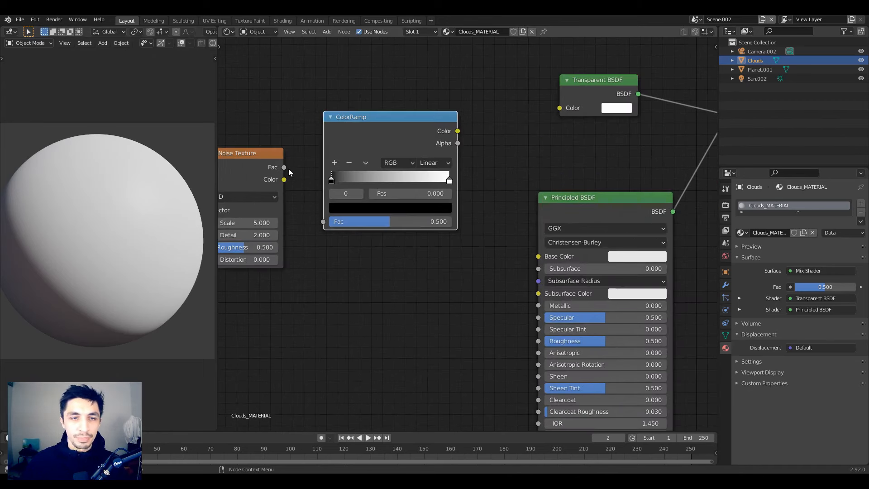
pyautogui.moveTo(284, 179); pyautogui.dragTo(323, 221)
pyautogui.scroll(-5, 394, 184)
pyautogui.moveTo(436, 170); pyautogui.dragTo(383, 167, button='middle')
pyautogui.scroll(4, 411, 153)
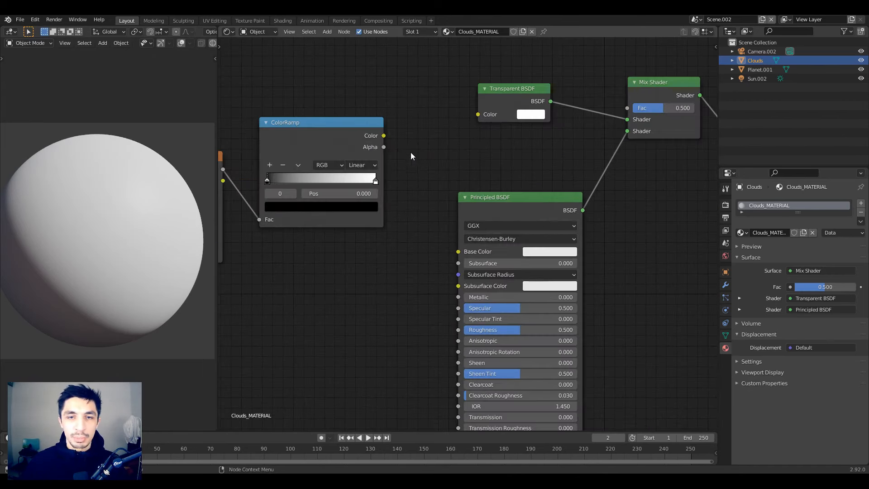
# Step: Connect the ColorRamp's Color output to the Mix Shader's Fac input and move the ramp's black stop to about 0.482
pyautogui.moveTo(387, 135); pyautogui.dragTo(627, 113)
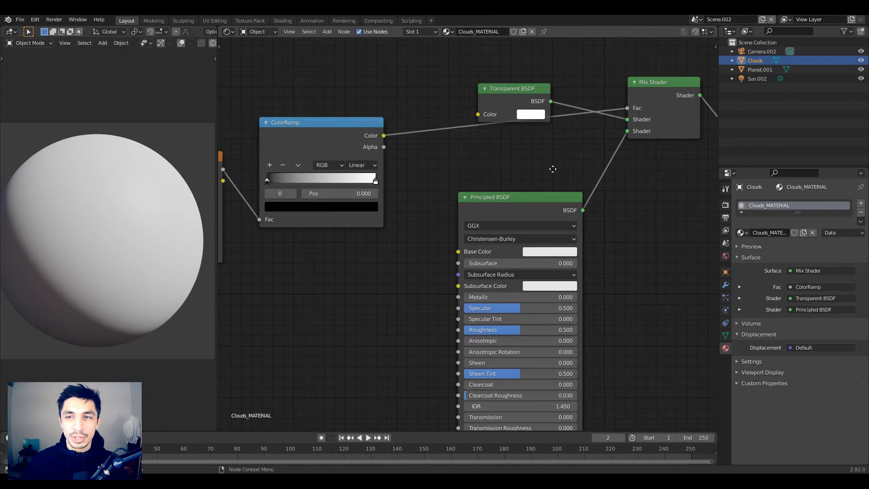
pyautogui.scroll(-4, 516, 176)
pyautogui.moveTo(510, 180)
pyautogui.mouseDown(button='middle')
pyautogui.moveTo(519, 172)
pyautogui.moveTo(504, 174)
pyautogui.mouseUp(button='middle')
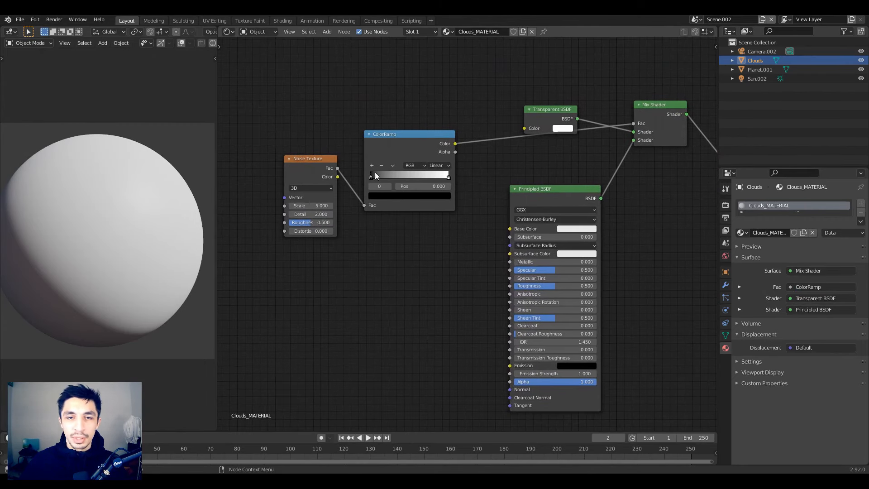
pyautogui.moveTo(374, 175); pyautogui.dragTo(412, 178)
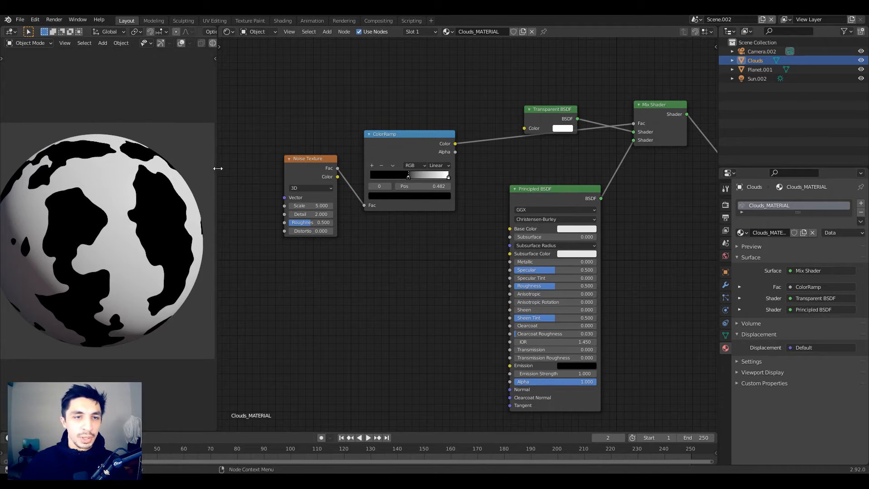
# Step: Widen the 3D viewport and check the cloud layer in Rendered shading, returning to Material Preview
pyautogui.moveTo(216, 171); pyautogui.dragTo(273, 175)
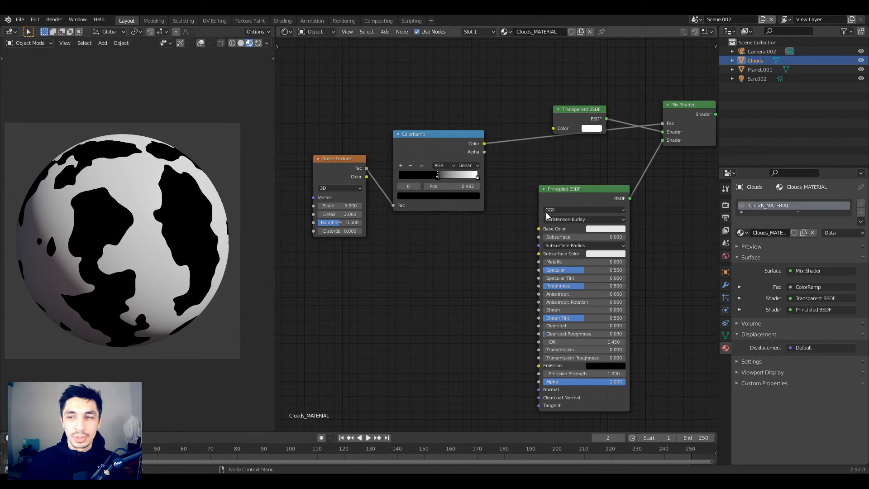
pyautogui.click(726, 204)
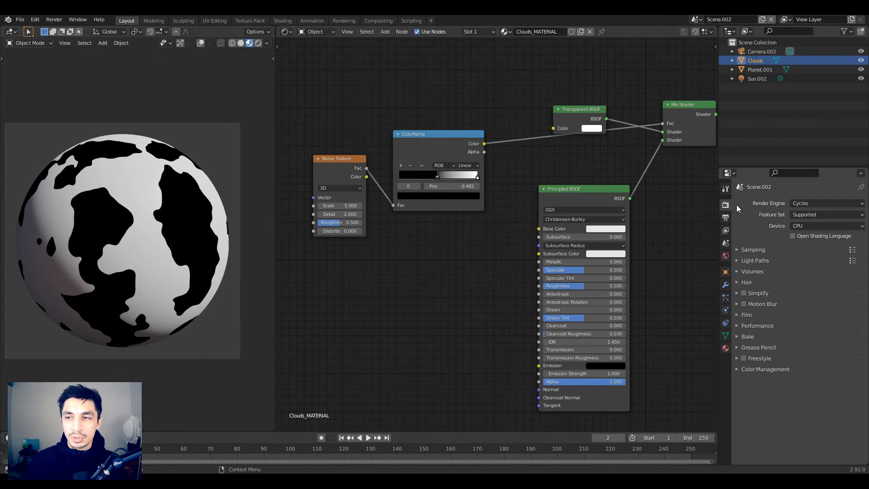
pyautogui.click(257, 45)
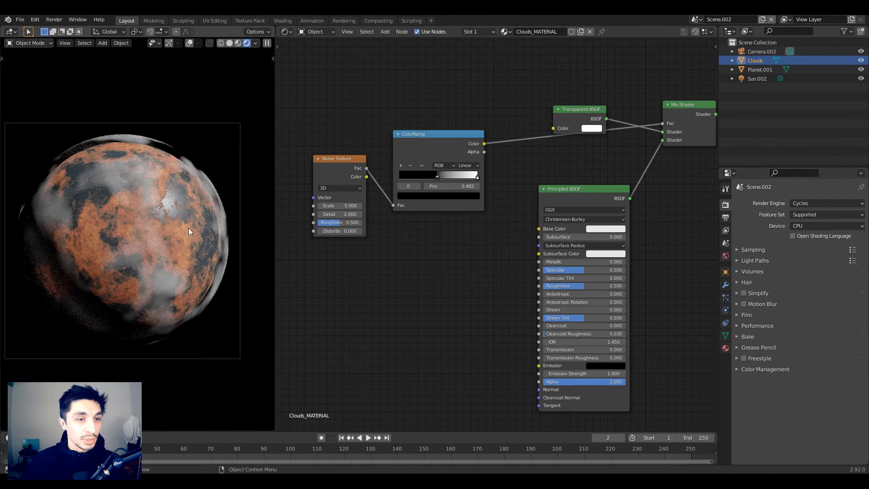
pyautogui.click(239, 43)
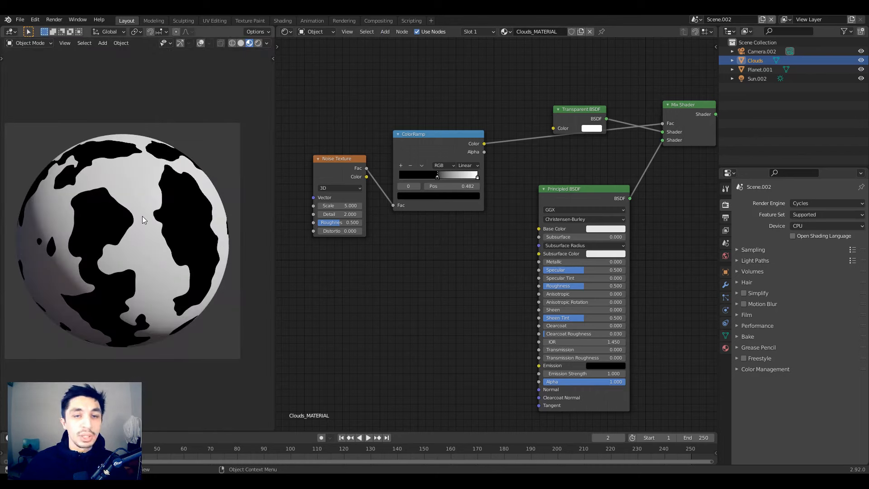
# Step: Switch the scene's render engine to Eevee
pyautogui.click(726, 349)
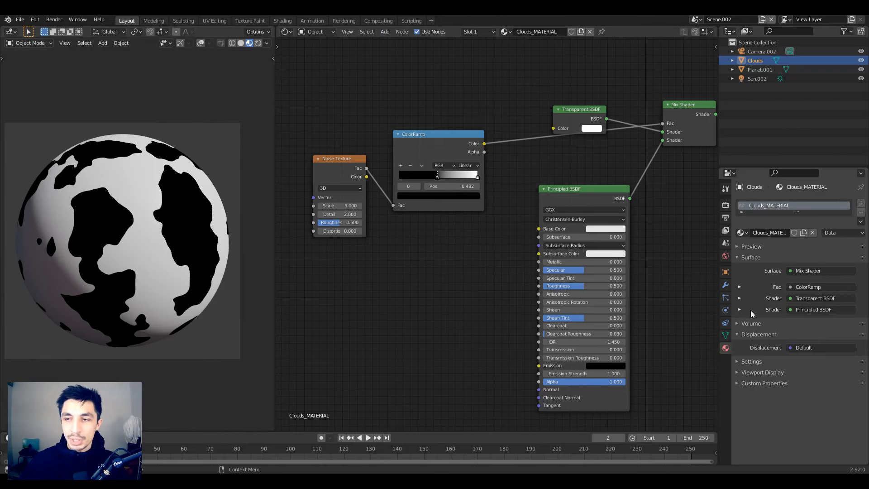
pyautogui.click(726, 205)
pyautogui.click(815, 203)
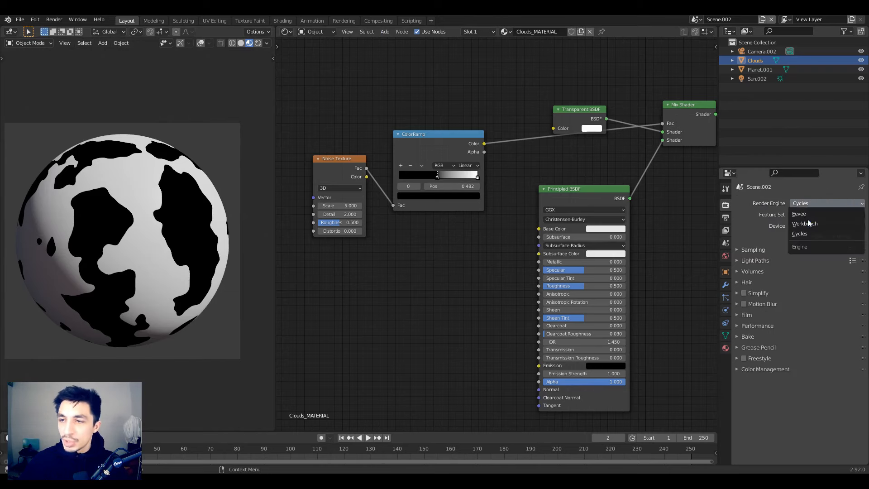
pyautogui.click(807, 214)
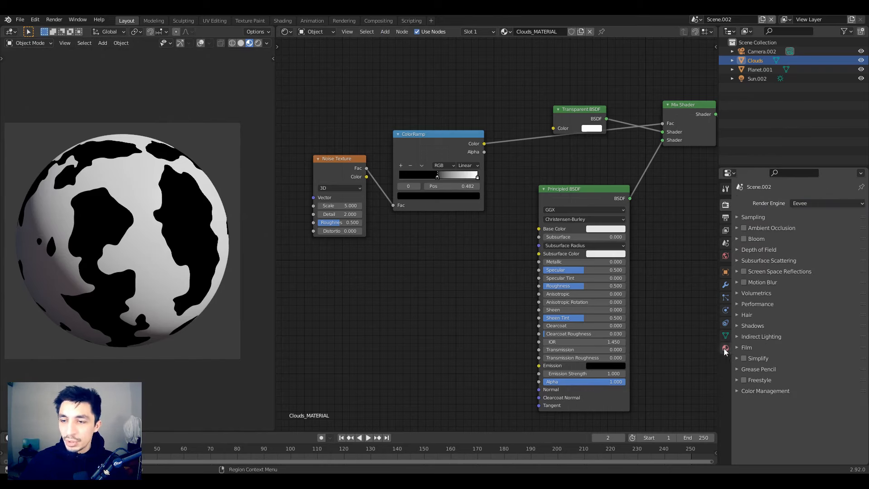
# Step: Set the cloud material's Blend Mode to Alpha Blend and its Shadow Mode to Alpha Hashed
pyautogui.click(726, 350)
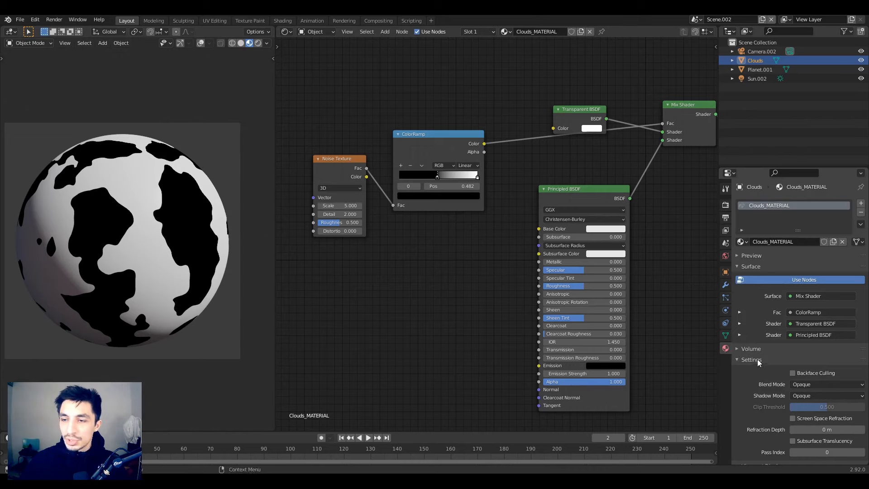
pyautogui.scroll(-2, 758, 385)
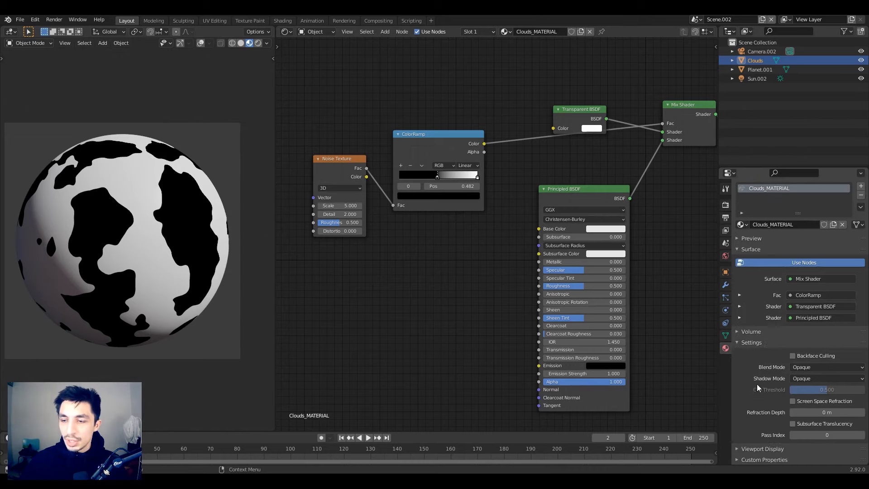
pyautogui.click(806, 368)
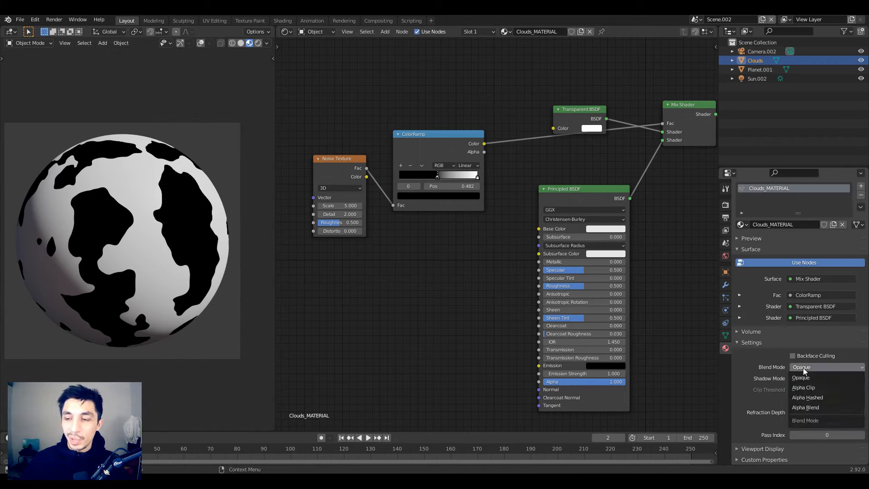
pyautogui.click(808, 407)
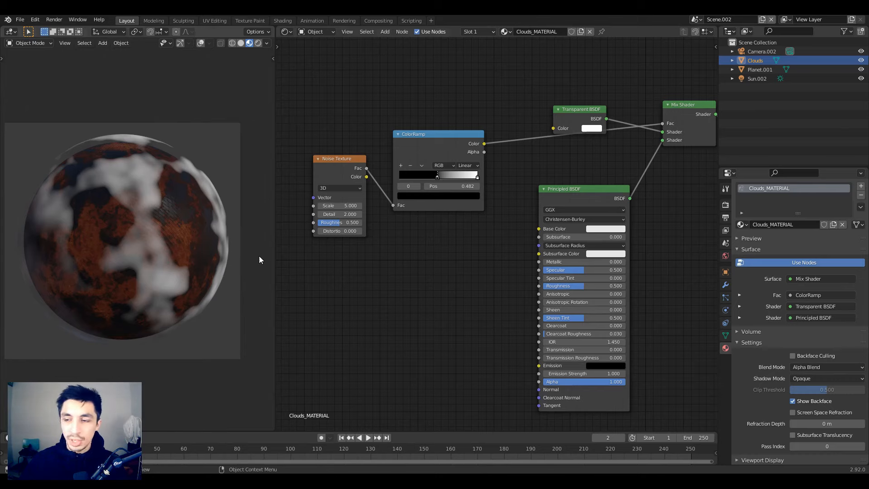
pyautogui.click(807, 380)
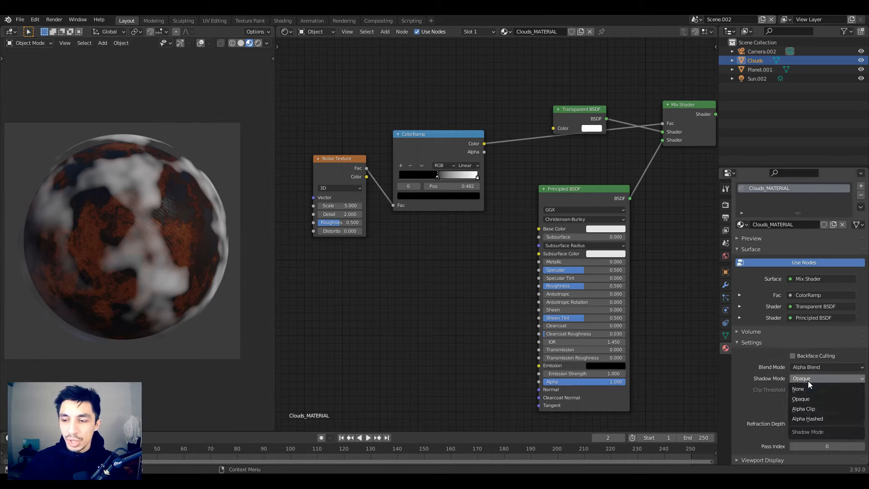
pyautogui.click(815, 420)
# Step: Scale the Clouds sphere down to about 0.95 so it sits closer to the planet's surface
pyautogui.scroll(1, 169, 186)
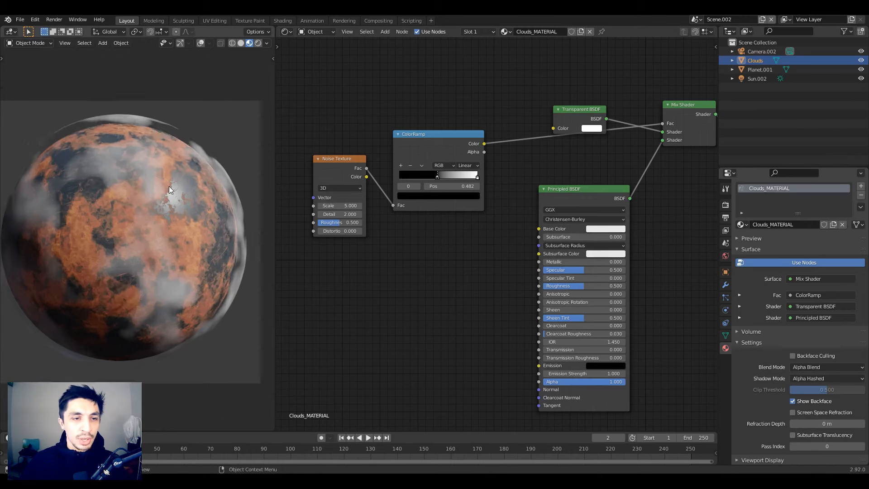
pyautogui.scroll(1, 170, 186)
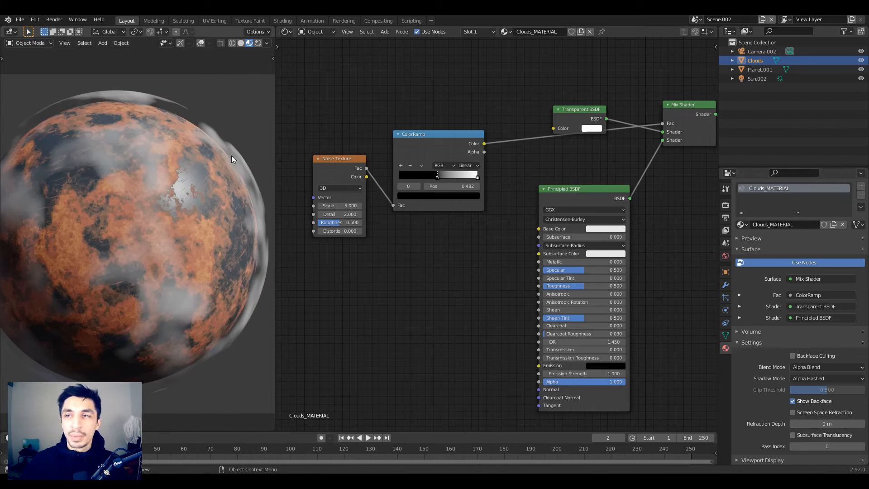
pyautogui.press('s')
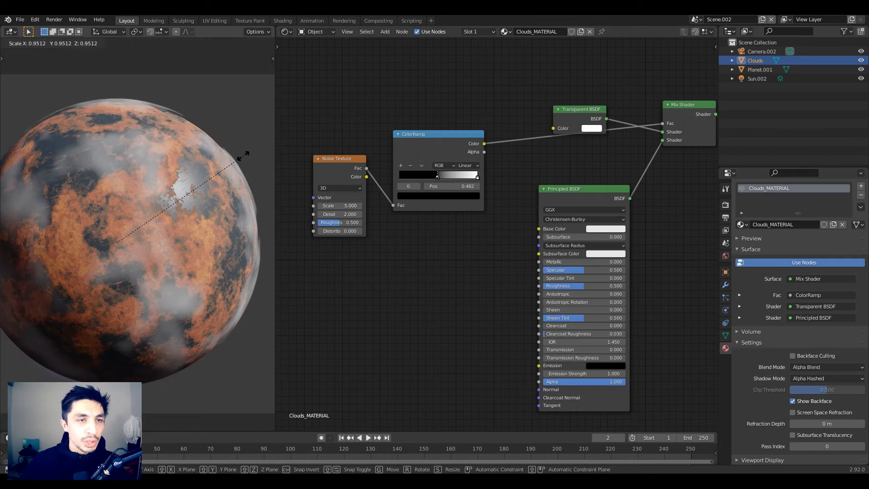
pyautogui.click(242, 156)
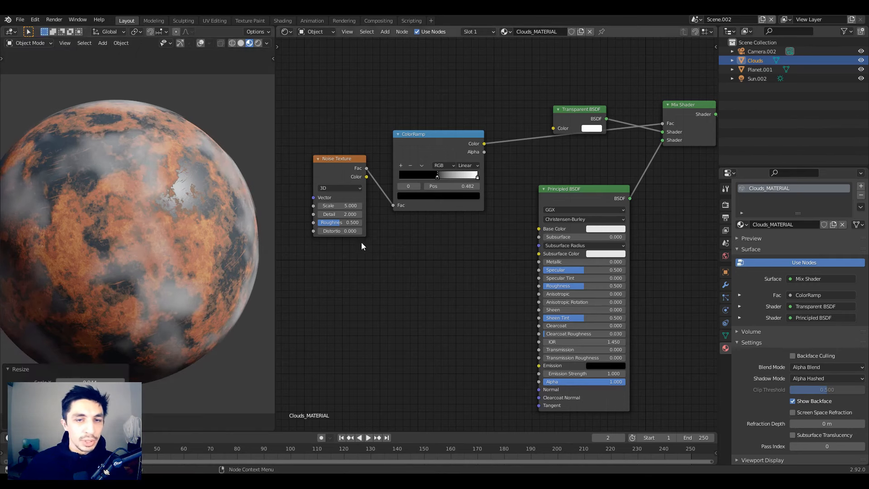
# Step: Move the ColorRamp's white stop to about 0.568 to sharpen the clouds and inspect them on the planet
pyautogui.moveTo(477, 176); pyautogui.dragTo(441, 180)
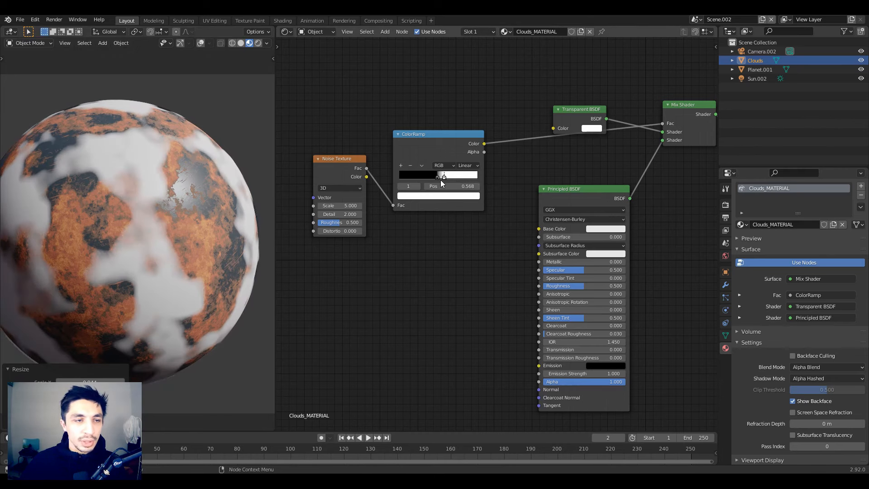
pyautogui.keyDown('shift'); pyautogui.moveTo(94, 205); pyautogui.dragTo(120, 182, button='middle'); pyautogui.keyUp('shift')
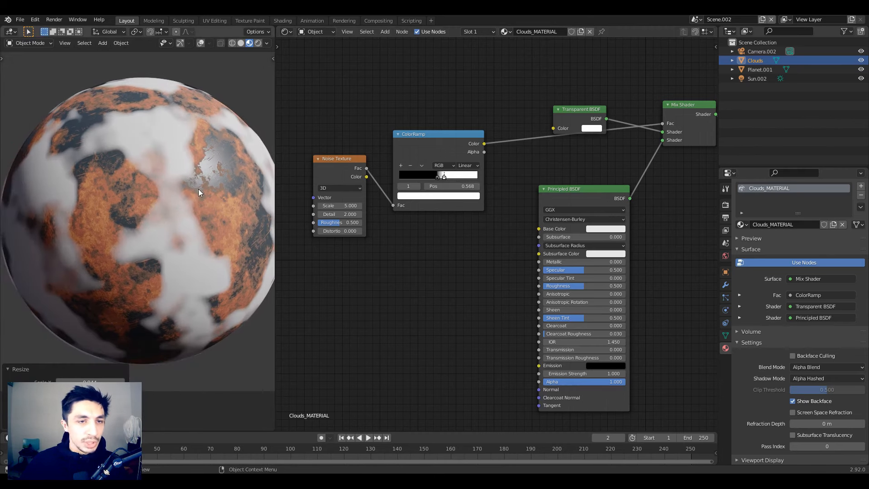
pyautogui.scroll(4, 198, 193)
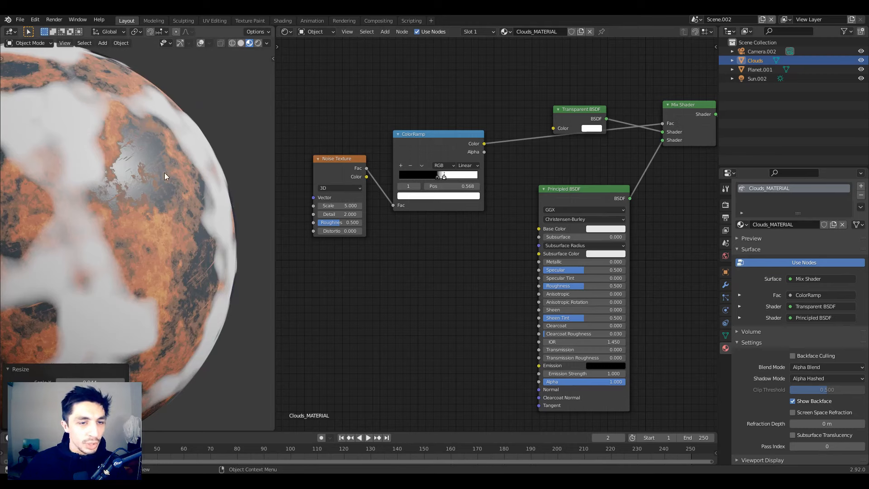
pyautogui.scroll(-5, 155, 208)
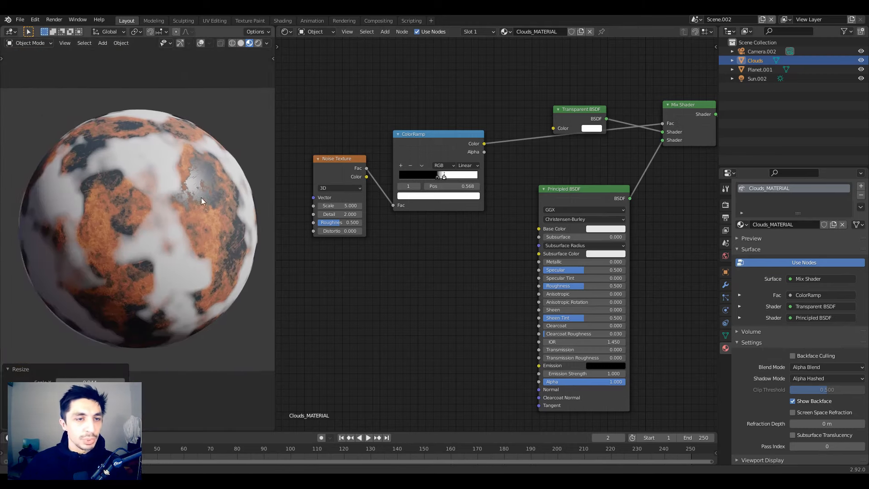
pyautogui.keyDown('shift'); pyautogui.moveTo(201, 198); pyautogui.dragTo(194, 197, button='middle'); pyautogui.keyUp('shift')
# Step: Select the sun light and lower its shadow Bias to 0.001
pyautogui.click(757, 79)
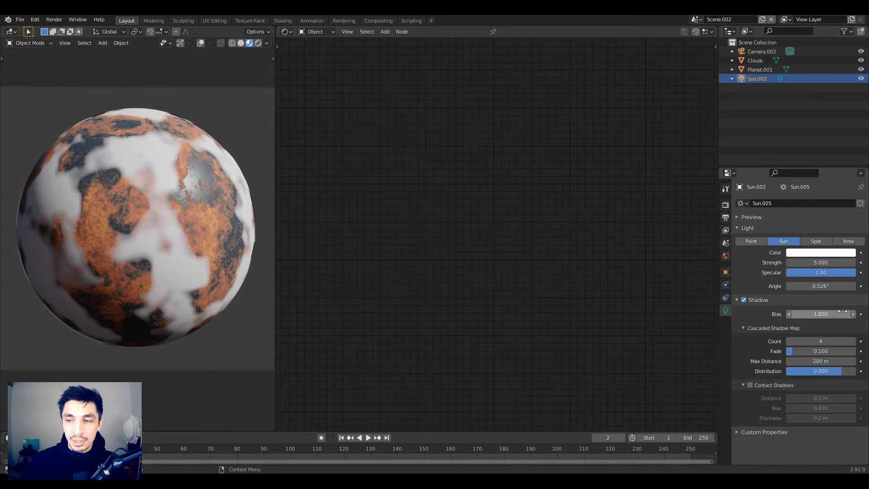
pyautogui.moveTo(847, 315); pyautogui.dragTo(841, 315)
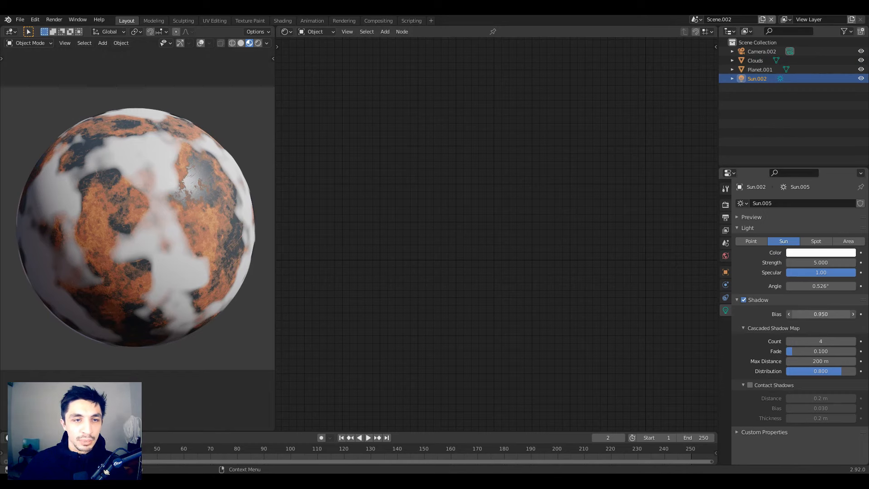
pyautogui.scroll(10, 223, 161)
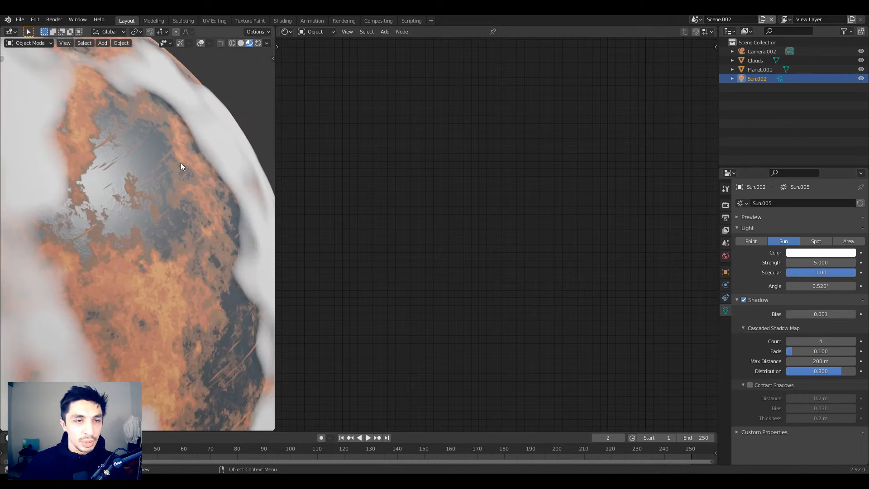
pyautogui.moveTo(804, 315); pyautogui.dragTo(860, 315)
pyautogui.hotkey('ctrl', 'z')
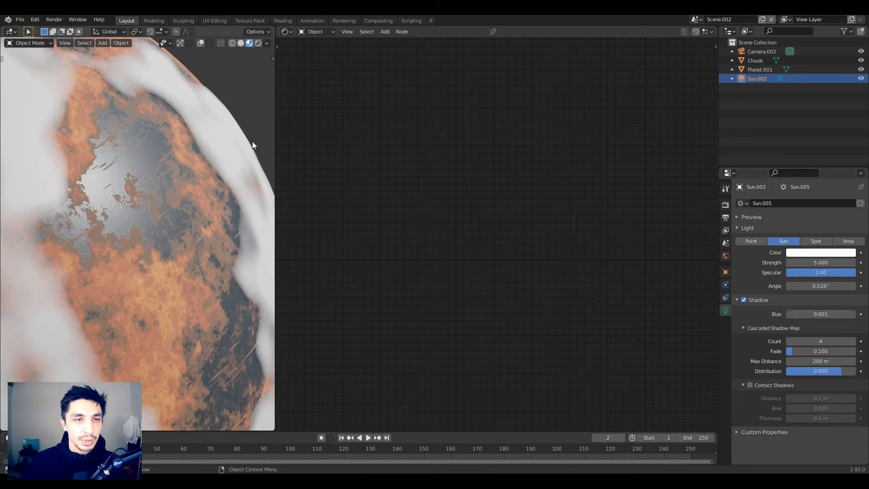
# Step: Set the sun's Cascaded Shadow Map Max Distance to 20 m and check the shadows on the whole planet
pyautogui.click(827, 360)
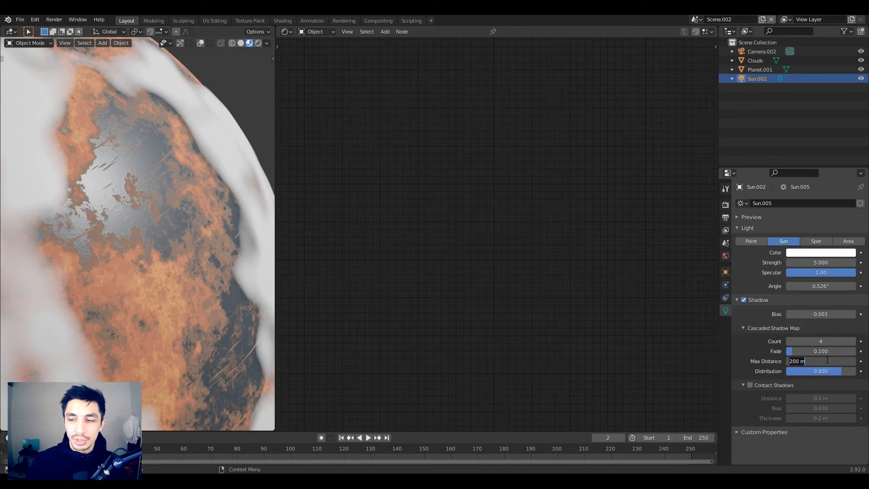
pyautogui.press('BackSpace')
pyautogui.press('BackSpace')
pyautogui.press('BackSpace')
pyautogui.press('Return')
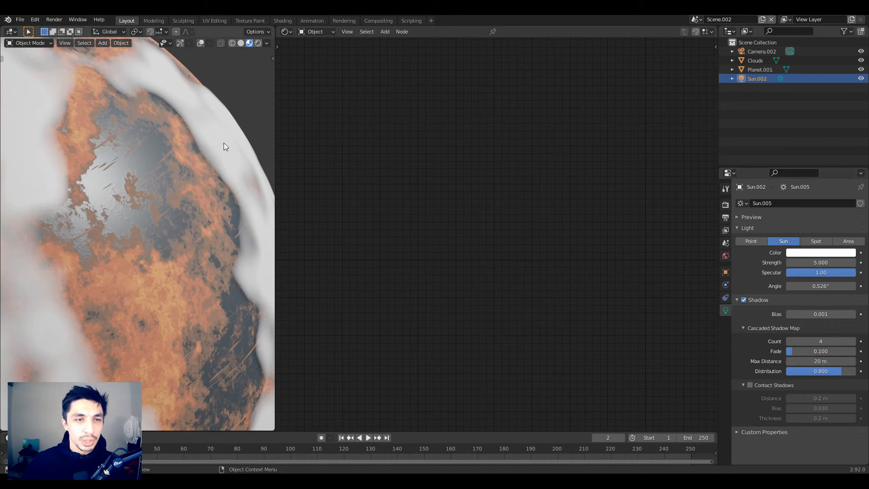
pyautogui.scroll(-5, 193, 182)
pyautogui.press('KP_0')
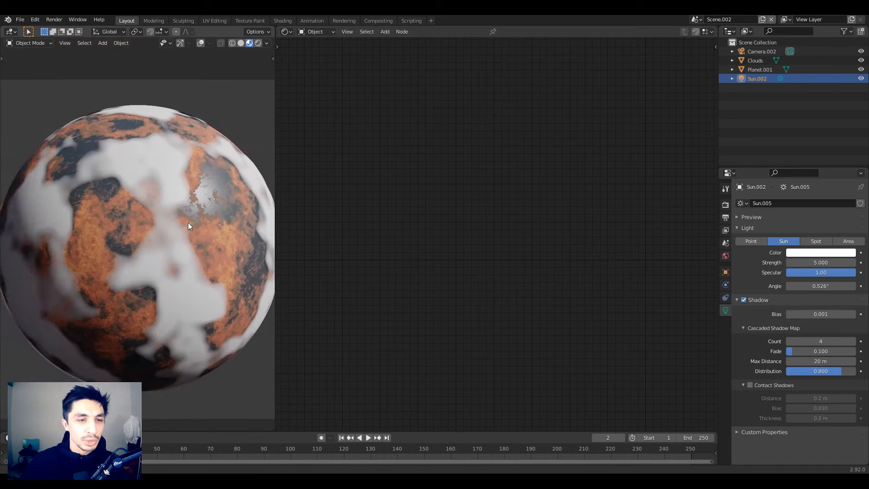
pyautogui.keyDown('shift'); pyautogui.moveTo(189, 222); pyautogui.dragTo(173, 222, button='middle'); pyautogui.keyUp('shift')
pyautogui.scroll(-1, 173, 221)
# Step: Set both the Cascade Size and the Cube Size of Eevee's shadows to 2048 px
pyautogui.click(726, 204)
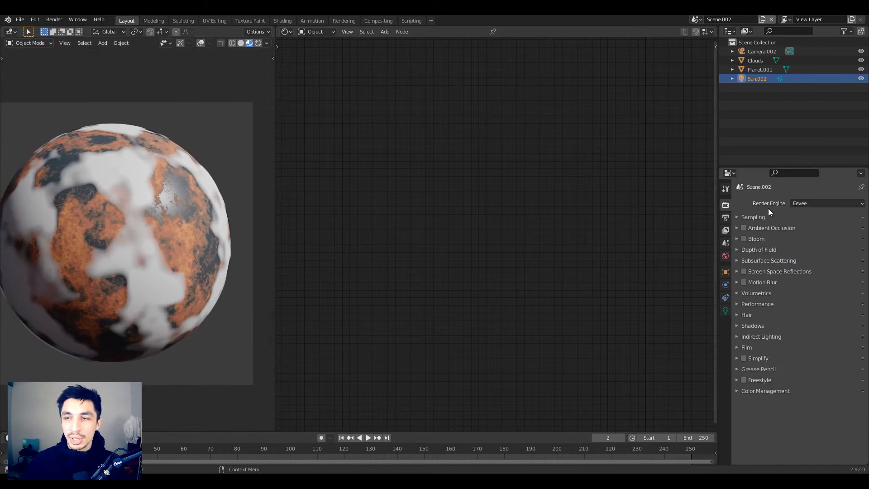
pyautogui.click(752, 326)
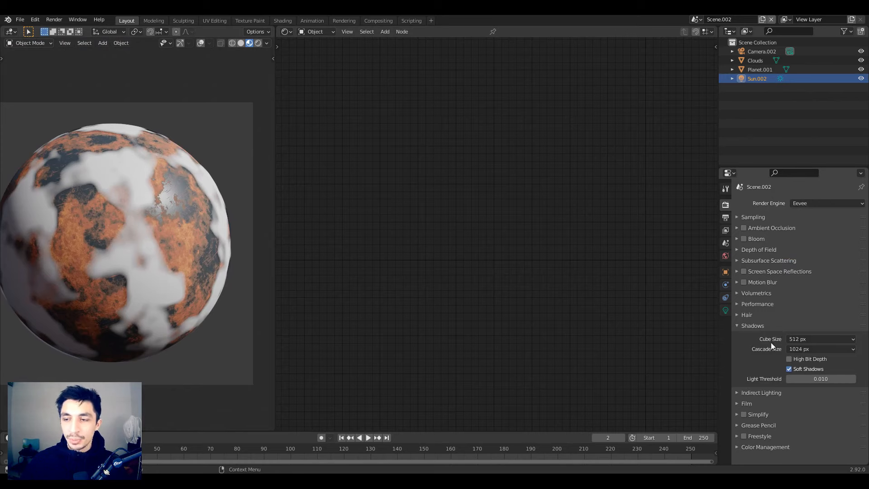
pyautogui.click(812, 348)
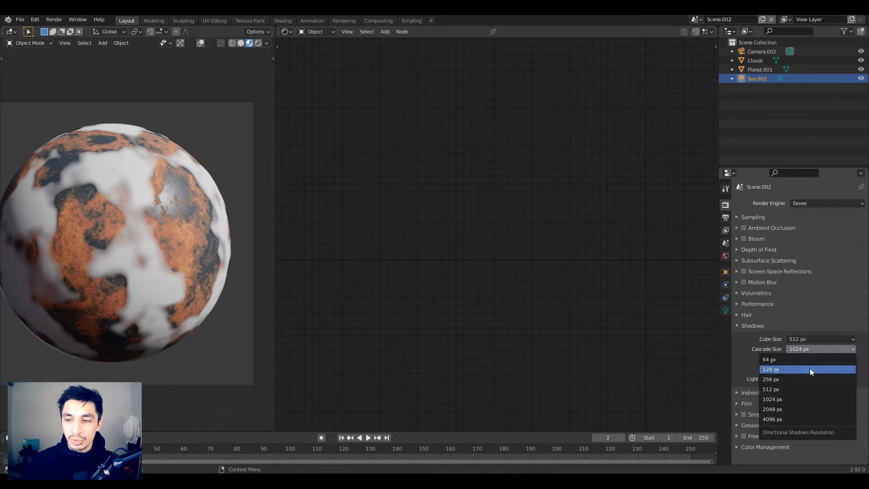
pyautogui.click(790, 408)
pyautogui.click(808, 340)
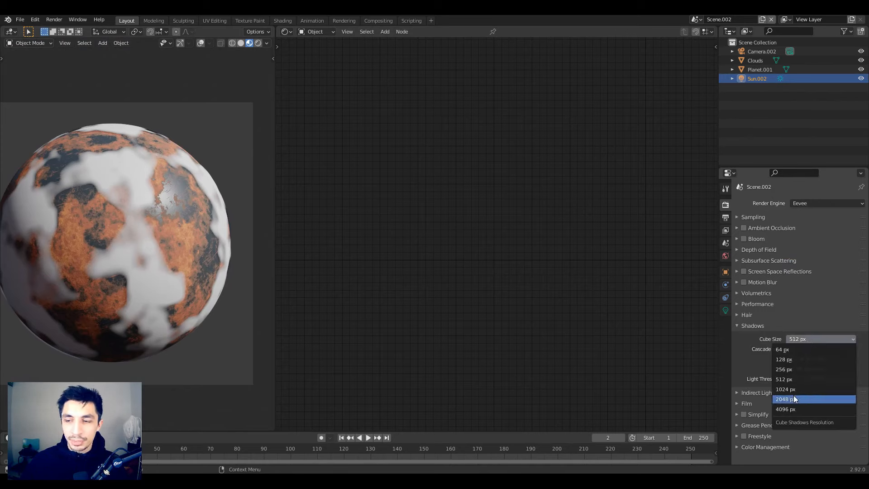
pyautogui.click(794, 398)
pyautogui.scroll(1, 176, 180)
pyautogui.scroll(1, 197, 197)
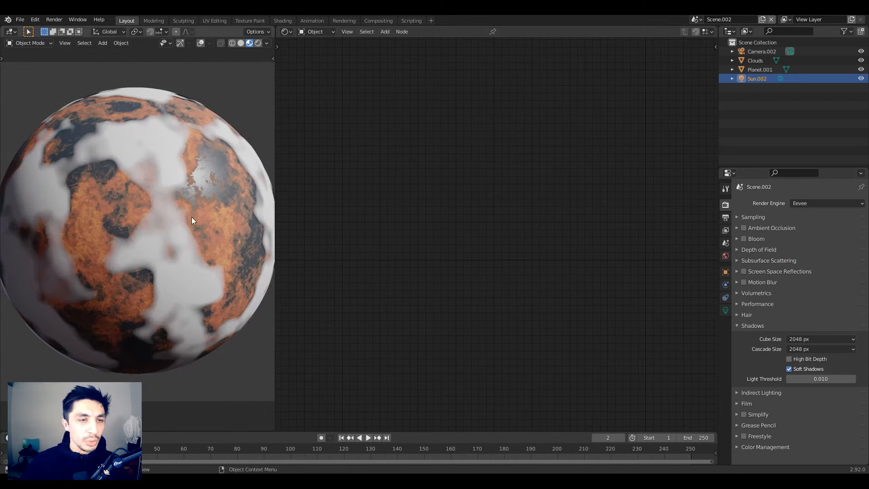
# Step: Select the Clouds object and set its Noise Texture's Detail to 6.500 and Roughness to 0.625
pyautogui.scroll(-2, 191, 216)
pyautogui.click(755, 61)
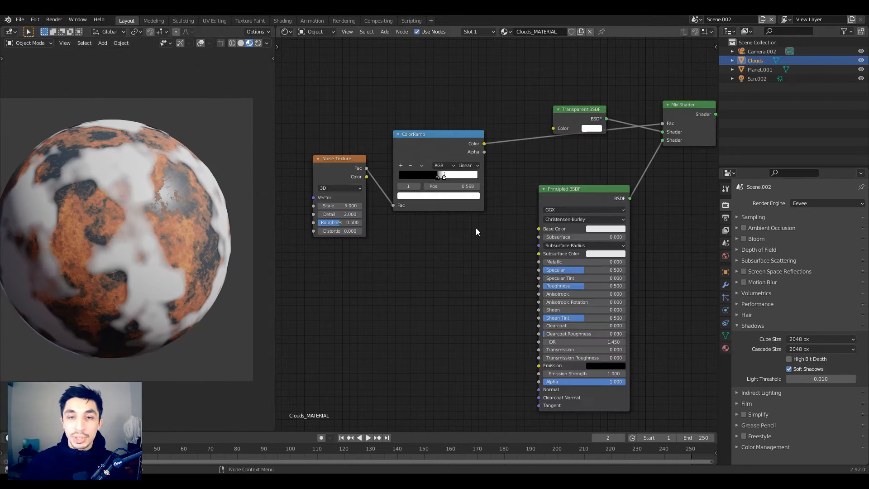
pyautogui.moveTo(477, 227); pyautogui.dragTo(526, 228, button='middle')
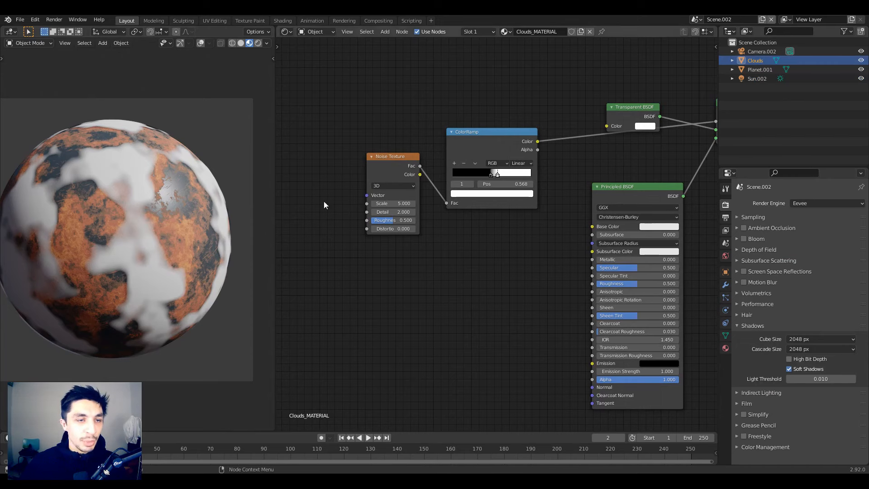
pyautogui.moveTo(460, 220); pyautogui.dragTo(495, 252, button='middle')
pyautogui.scroll(6, 495, 249)
pyautogui.moveTo(401, 258)
pyautogui.mouseDown()
pyautogui.moveTo(421, 257)
pyautogui.moveTo(393, 270)
pyautogui.mouseUp()
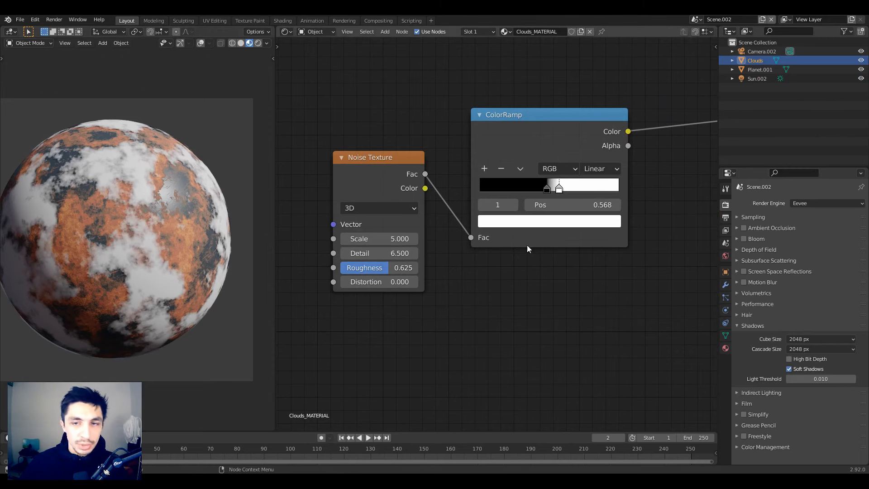
# Step: Move the ColorRamp's white stop to 0.686 to soften the cloud edges
pyautogui.moveTo(563, 191); pyautogui.dragTo(428, 239, button='middle')
pyautogui.scroll(4, 428, 239)
pyautogui.moveTo(422, 236); pyautogui.dragTo(446, 240)
pyautogui.scroll(-5, 425, 346)
pyautogui.moveTo(344, 327); pyautogui.dragTo(492, 280, button='middle')
# Step: Scale the Clouds sphere up very slightly, by a factor of about 1.003, and check it around the planet
pyautogui.scroll(6, 181, 181)
pyautogui.moveTo(140, 144); pyautogui.dragTo(181, 207, button='middle')
pyautogui.scroll(-3, 188, 201)
pyautogui.press('s')
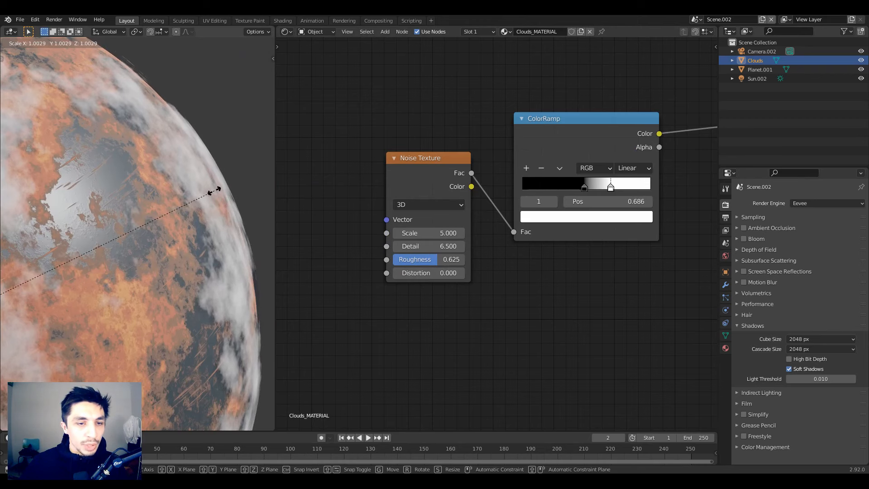
pyautogui.click(206, 202)
pyautogui.scroll(-4, 207, 202)
pyautogui.moveTo(204, 233); pyautogui.dragTo(178, 200, button='middle')
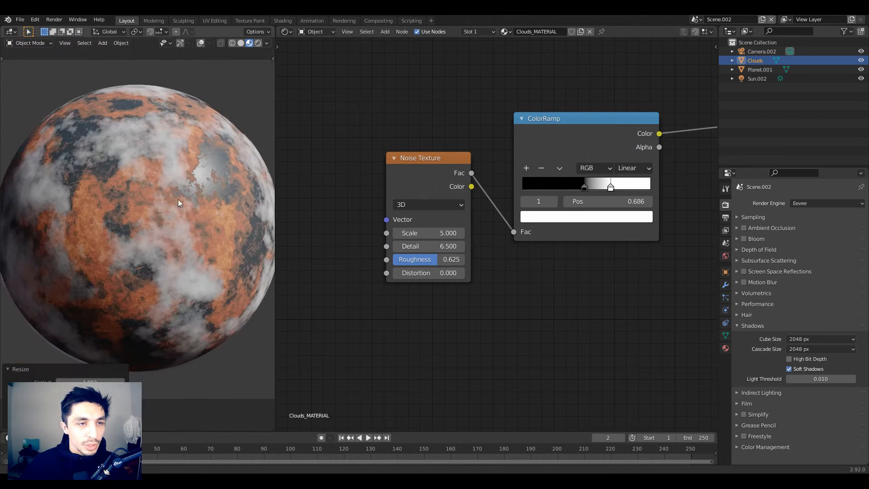
# Step: Fine-tune the ColorRamp's white stop to 0.677
pyautogui.moveTo(576, 239); pyautogui.dragTo(481, 272, button='middle')
pyautogui.moveTo(517, 221); pyautogui.dragTo(518, 219)
pyautogui.scroll(-3, 441, 273)
pyautogui.moveTo(413, 316); pyautogui.dragTo(417, 257, button='middle')
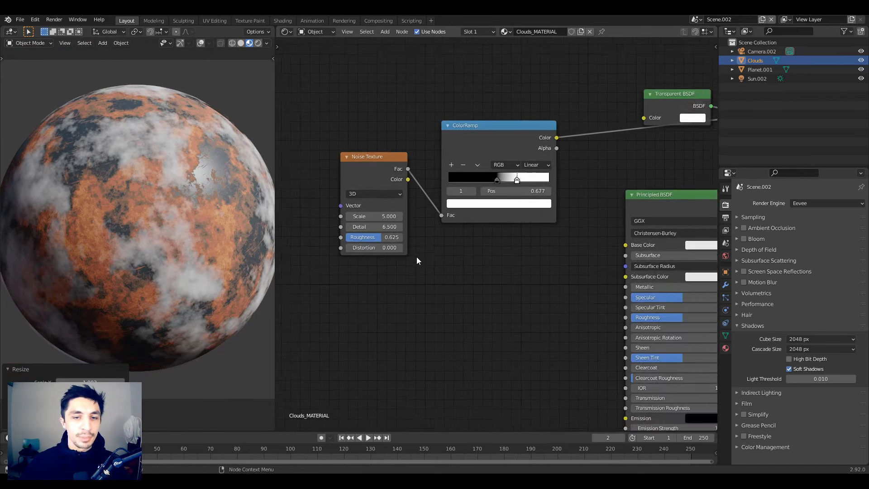
pyautogui.scroll(3, 412, 257)
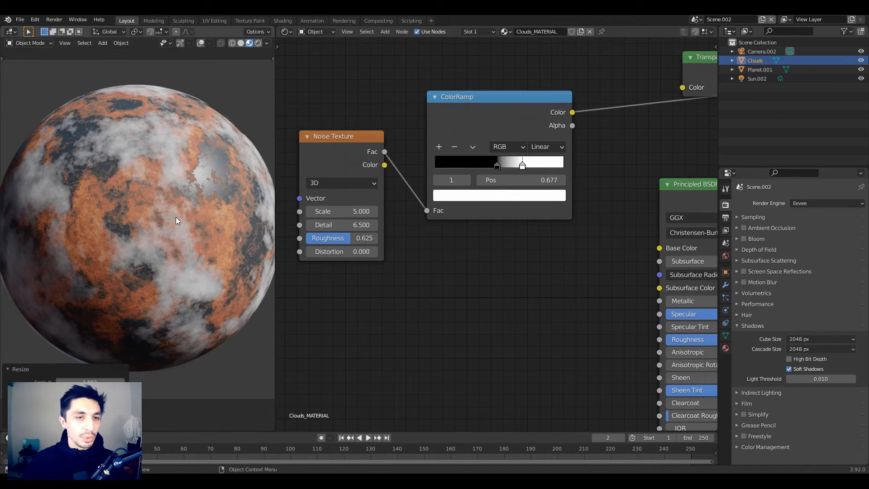
# Step: Swirl the clouds by setting the Noise Texture's Distortion to 1.050, with Scale at 5.800 and Detail at 6.660
pyautogui.moveTo(358, 289); pyautogui.dragTo(430, 288, button='middle')
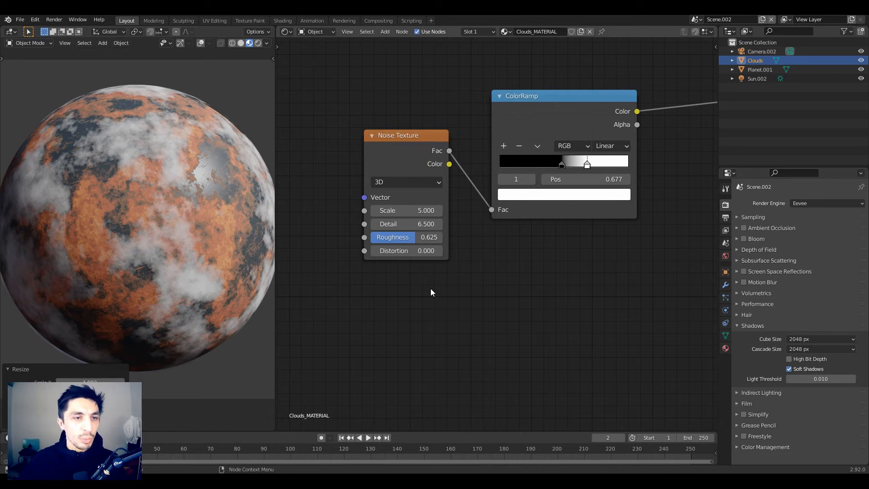
pyautogui.scroll(2, 423, 267)
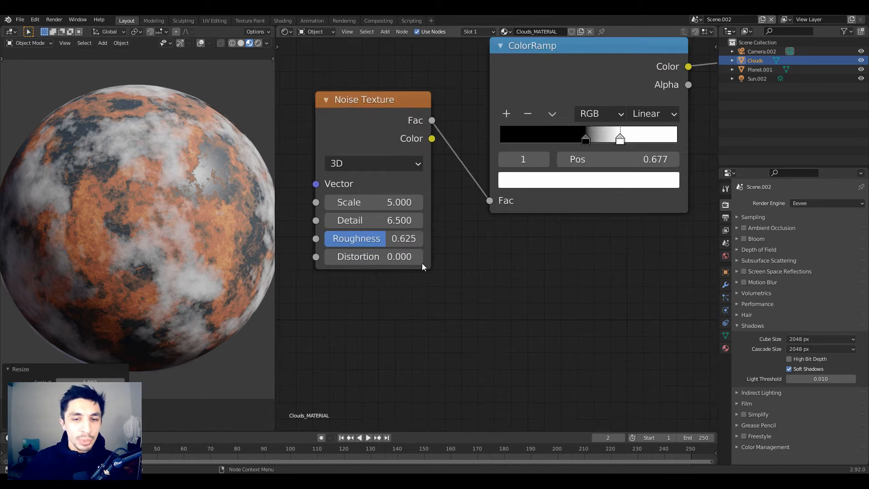
pyautogui.moveTo(360, 275); pyautogui.dragTo(453, 275, button='middle')
pyautogui.scroll(3, 453, 275)
pyautogui.keyDown('shift'); pyautogui.moveTo(440, 267); pyautogui.dragTo(481, 267); pyautogui.keyUp('shift')
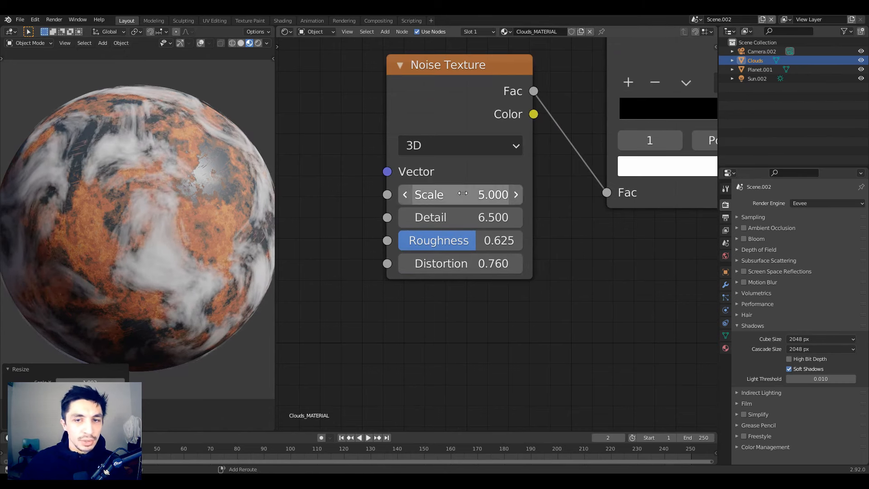
pyautogui.keyDown('shift'); pyautogui.moveTo(462, 193); pyautogui.dragTo(503, 193); pyautogui.keyUp('shift')
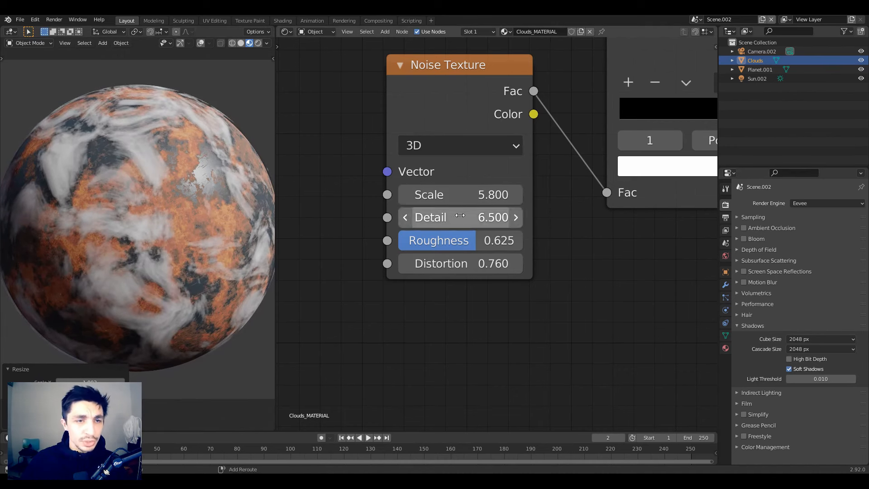
pyautogui.keyDown('shift'); pyautogui.moveTo(460, 215); pyautogui.dragTo(461, 215); pyautogui.keyUp('shift')
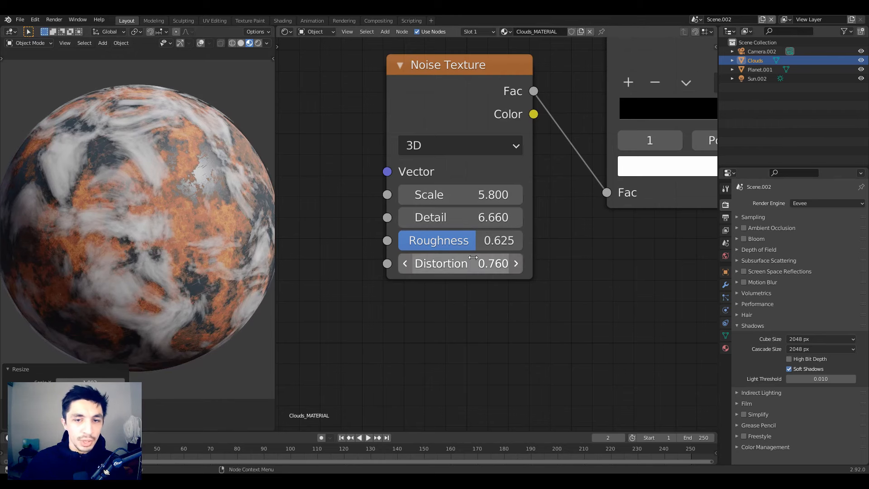
pyautogui.moveTo(458, 263)
pyautogui.mouseDown()
pyautogui.moveTo(480, 263)
pyautogui.moveTo(449, 264)
pyautogui.mouseUp()
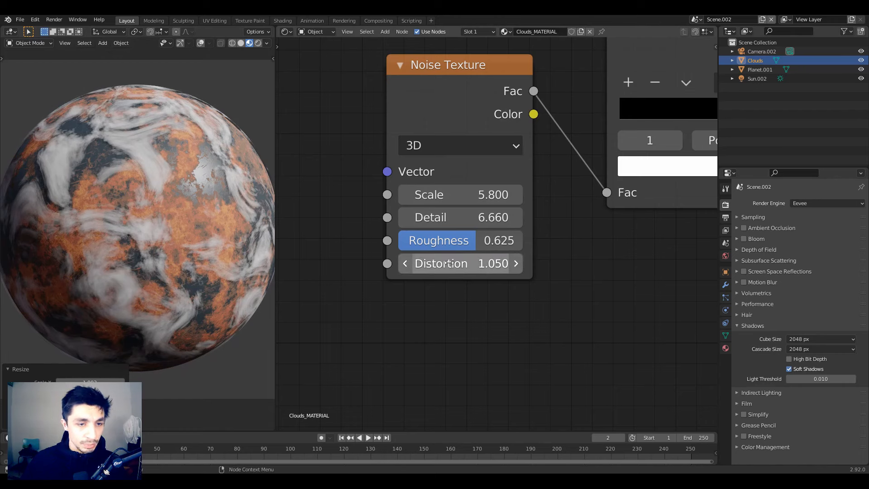
pyautogui.moveTo(452, 217); pyautogui.dragTo(461, 240)
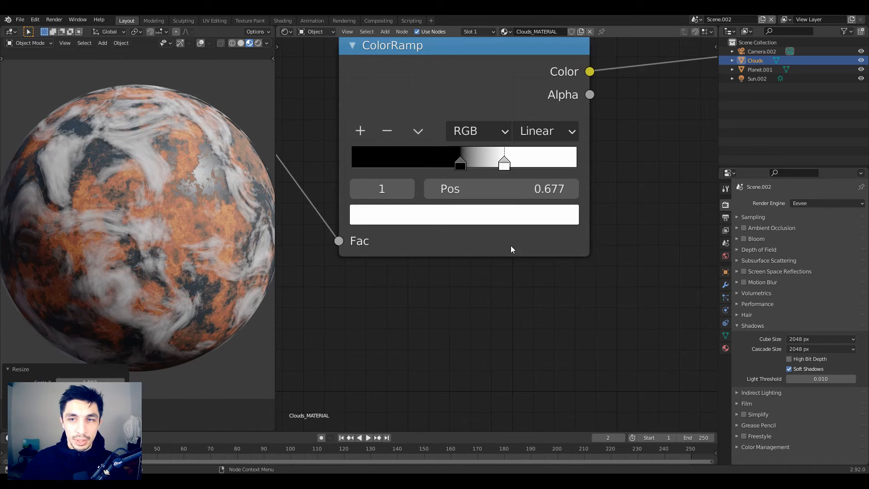
# Step: Set the ColorRamp's interpolation to Ease, shift the black stop slightly lower and move the white stop to 0.745
pyautogui.moveTo(468, 179)
pyautogui.mouseDown()
pyautogui.moveTo(551, 178)
pyautogui.moveTo(473, 176)
pyautogui.mouseUp()
pyautogui.click(558, 140)
pyautogui.click(554, 165)
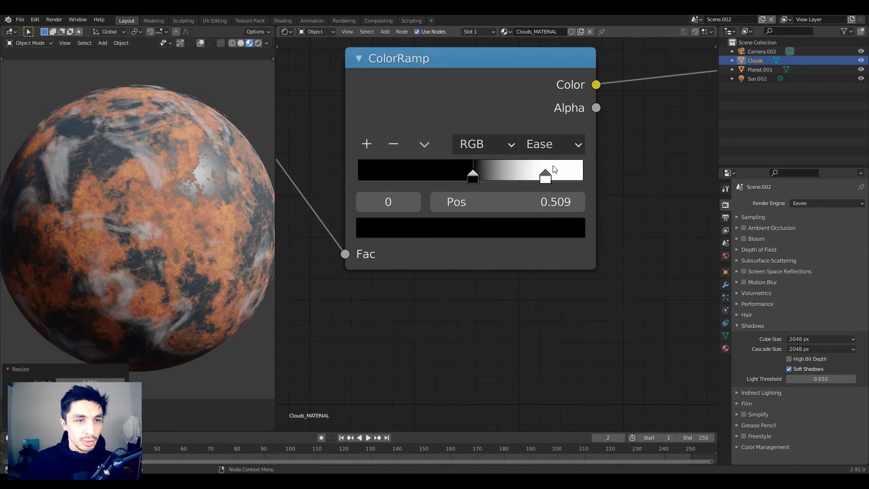
pyautogui.moveTo(546, 179); pyautogui.dragTo(526, 179)
# Step: Scale the Clouds sphere down very slightly so the layer sits closer to the planet's surface
pyautogui.scroll(-3, 157, 210)
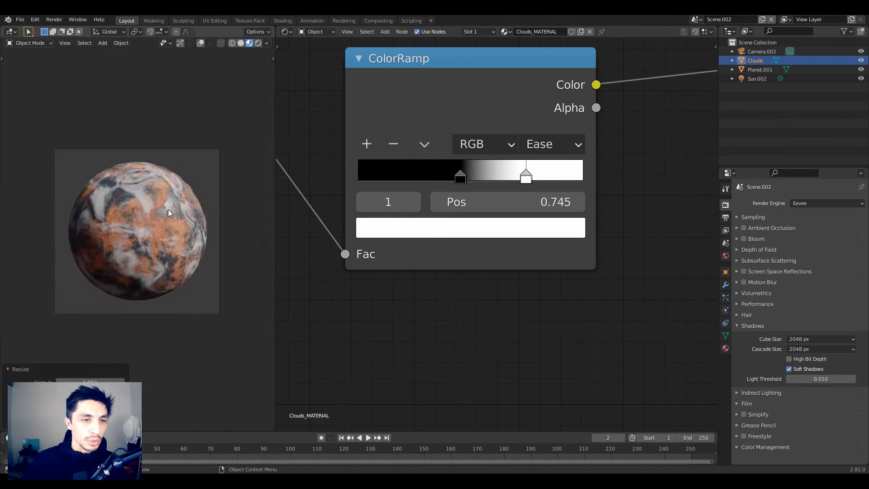
pyautogui.scroll(3, 167, 209)
pyautogui.moveTo(220, 152); pyautogui.dragTo(249, 176, button='middle')
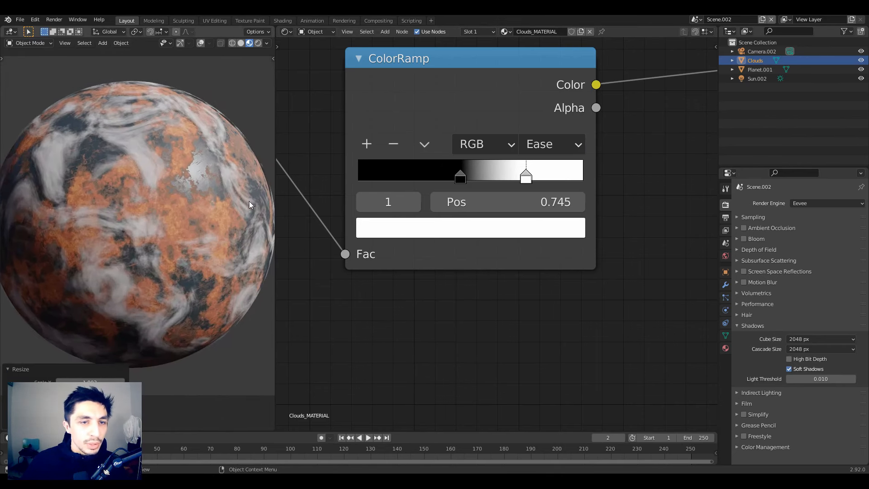
pyautogui.press('s')
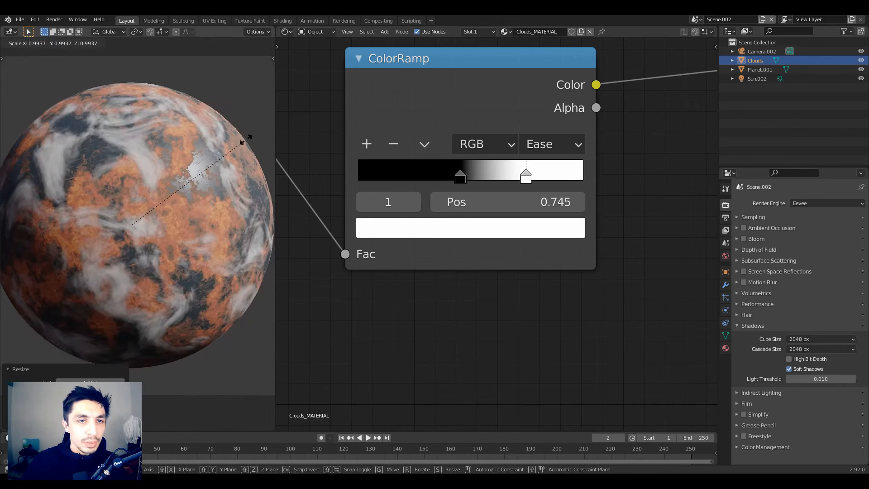
pyautogui.click(249, 141)
pyautogui.scroll(-2, 181, 196)
pyautogui.scroll(1, 182, 196)
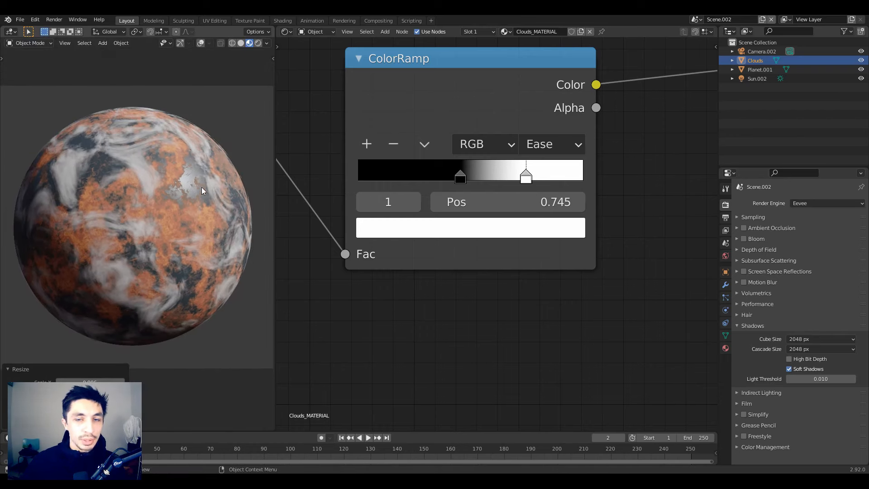
# Step: Duplicate the Clouds sphere and scale the copy up slightly so that it encloses the cloud layer
pyautogui.click(752, 70)
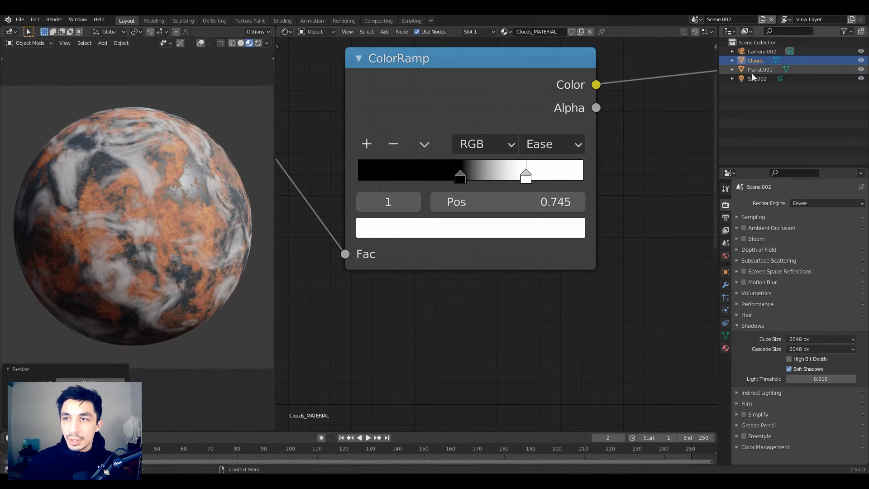
pyautogui.click(753, 79)
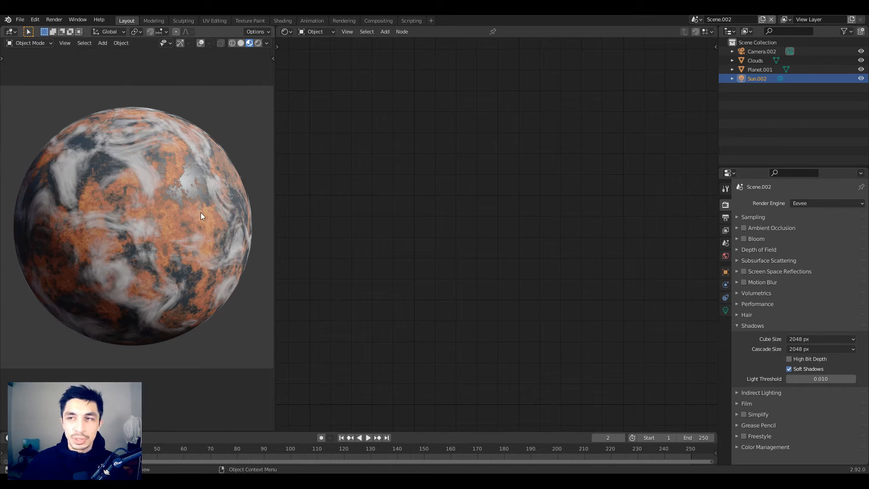
pyautogui.click(757, 61)
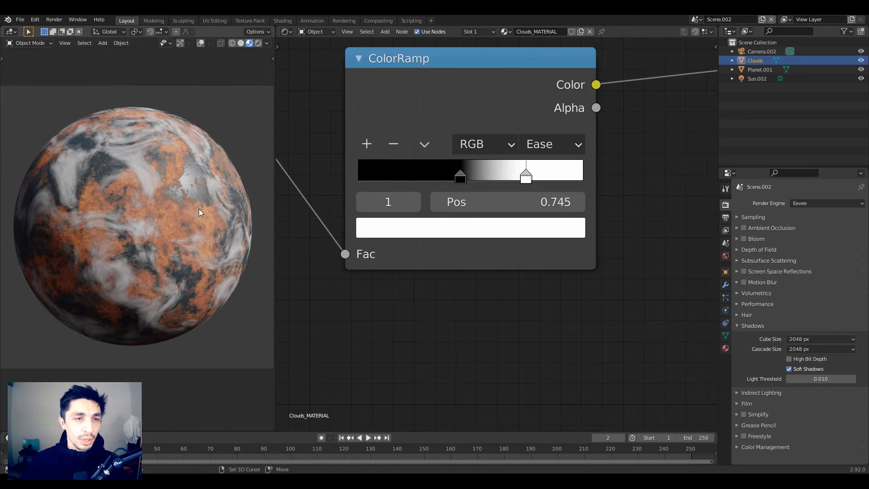
pyautogui.hotkey('shift', 'd')
pyautogui.press('s')
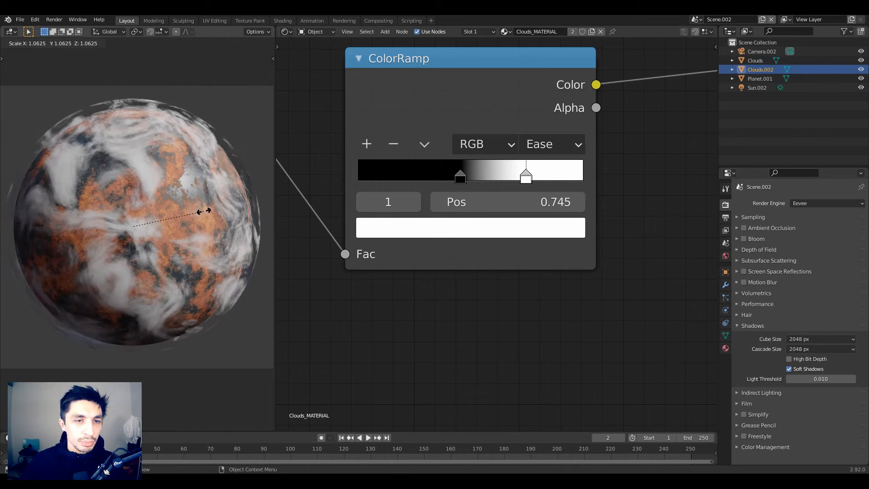
pyautogui.click(206, 211)
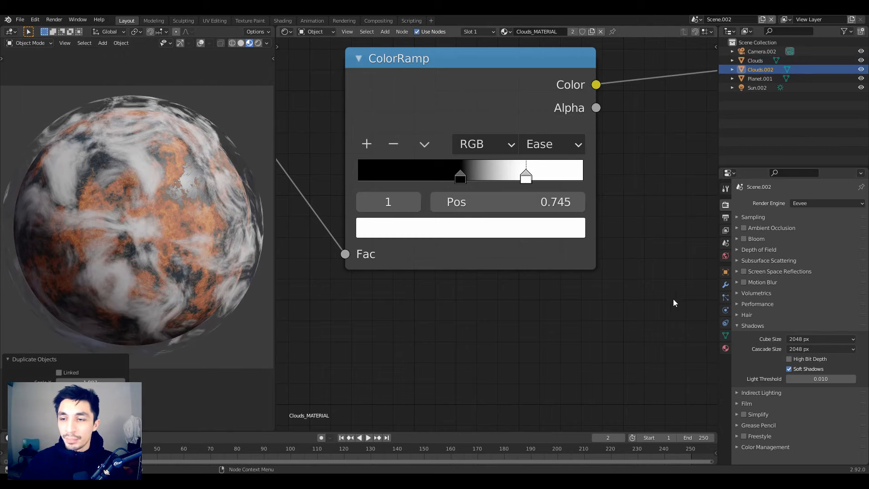
# Step: Remove the cloud material slot from the duplicated sphere and rename the object Atmos
pyautogui.click(726, 348)
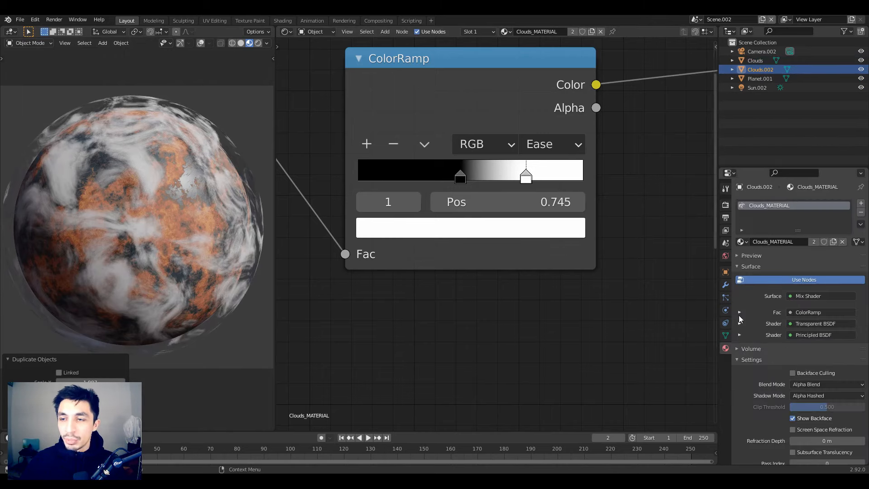
pyautogui.click(862, 213)
pyautogui.doubleClick(762, 70)
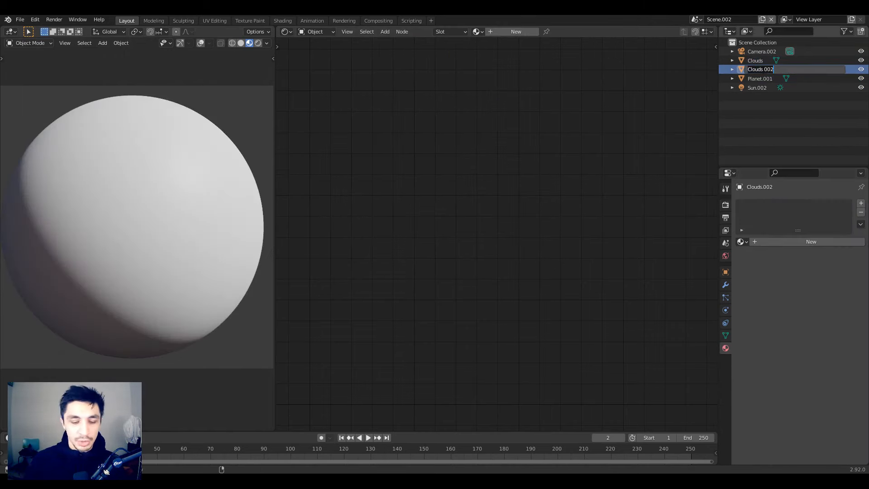
pyautogui.write('Atmos')
pyautogui.press('Return')
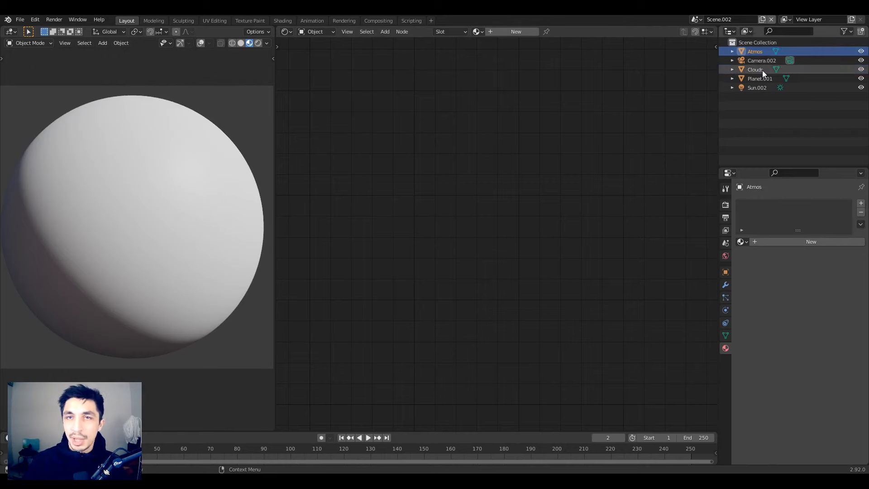
# Step: Create a new material on the Atmos sphere and name it Atmos_MATERIAL
pyautogui.click(514, 31)
pyautogui.doubleClick(530, 30)
pyautogui.write('Atmos')
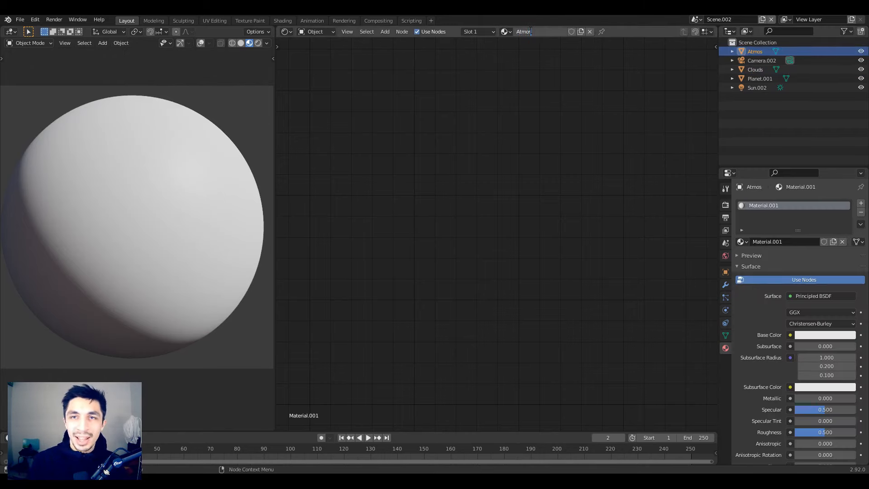
pyautogui.write('_MATERIA')
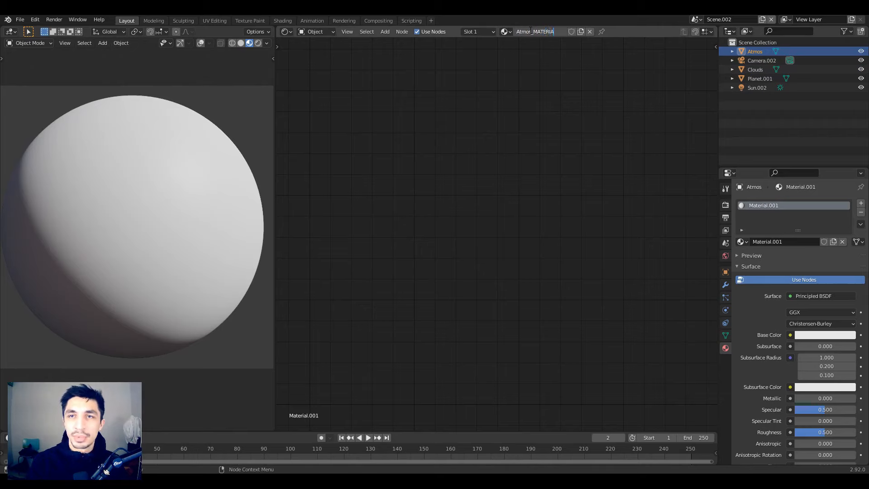
pyautogui.write('L')
pyautogui.press('Return')
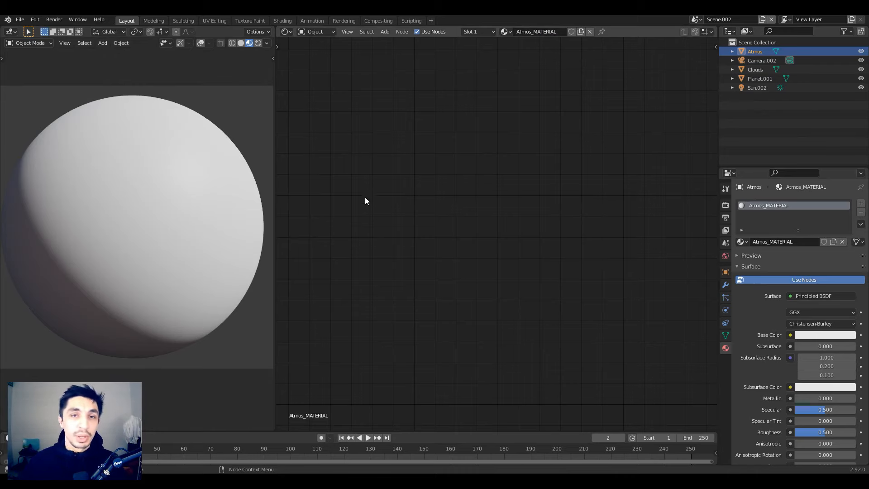
# Step: Delete the default Principled BSDF node from the Atmos_MATERIAL node tree
pyautogui.moveTo(508, 238); pyautogui.dragTo(390, 158, button='middle')
pyautogui.click(580, 118)
pyautogui.moveTo(493, 175); pyautogui.dragTo(437, 180)
pyautogui.click(439, 180)
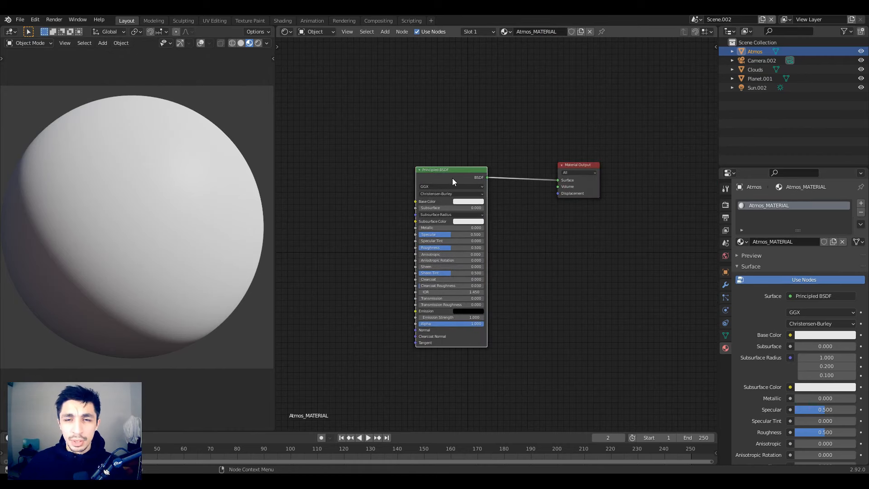
pyautogui.press('x')
# Step: Add a Volume Scatter node and connect it to the Volume input of the Material Output
pyautogui.scroll(2, 451, 184)
pyautogui.hotkey('shift', 'a')
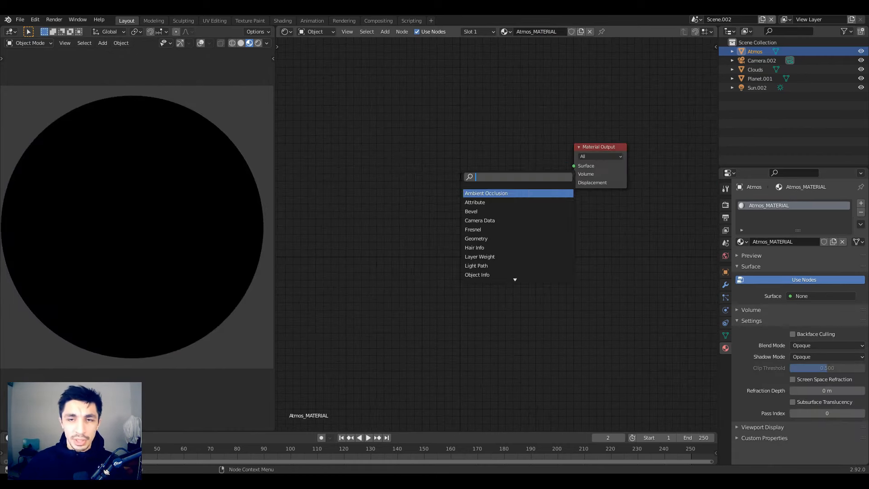
pyautogui.write('volume')
pyautogui.press('Down')
pyautogui.press('Down')
pyautogui.press('Down')
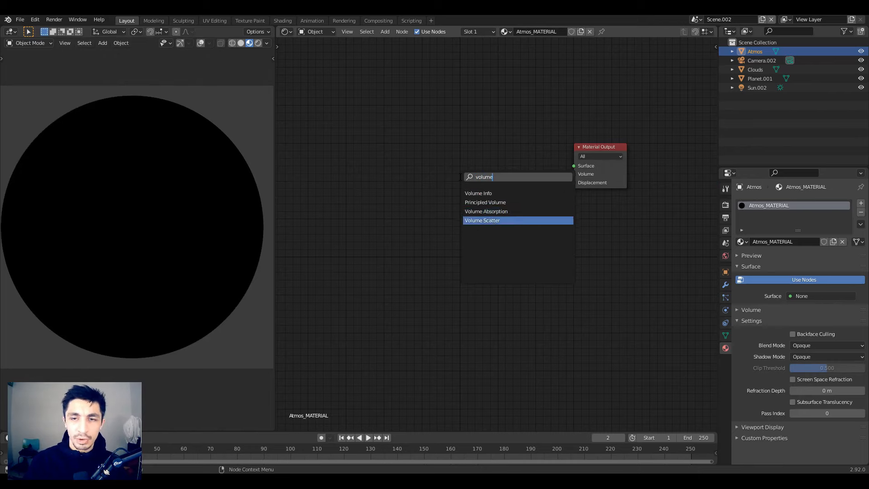
pyautogui.press('Return')
pyautogui.click(460, 177)
pyautogui.scroll(2, 502, 204)
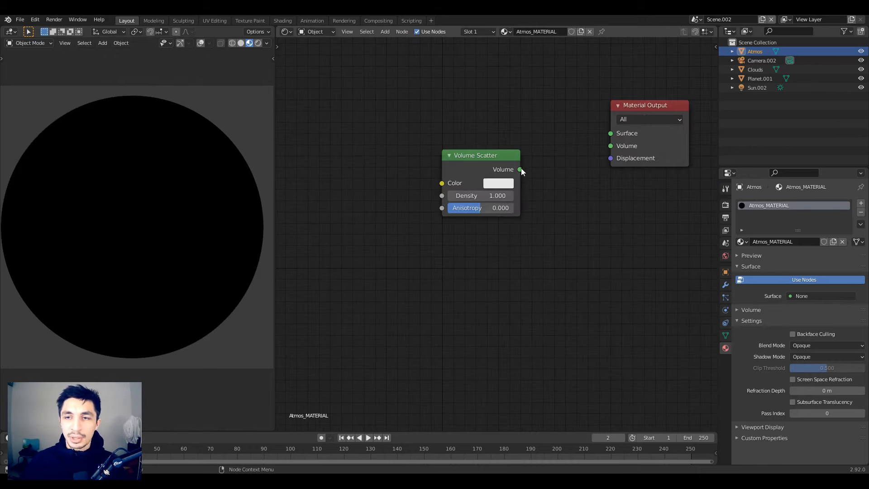
pyautogui.moveTo(520, 169); pyautogui.dragTo(621, 145)
pyautogui.moveTo(478, 170); pyautogui.dragTo(520, 152)
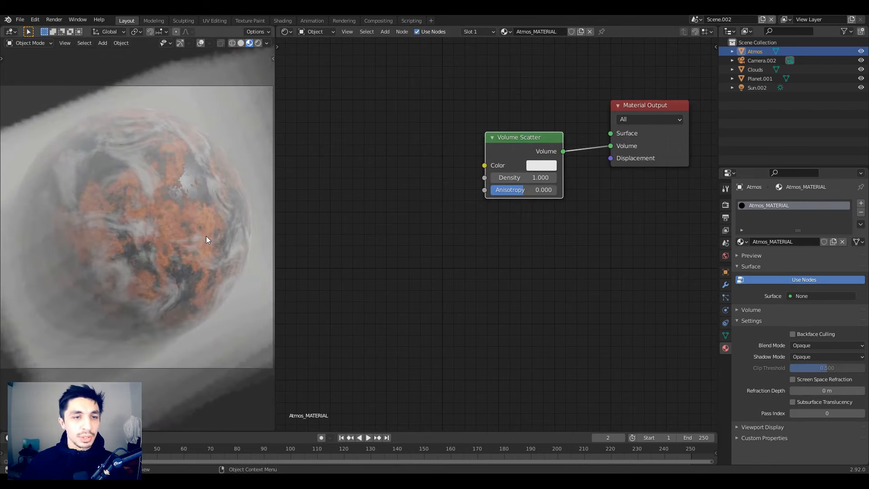
# Step: Set the render engine to Cycles to check the atmosphere in rendered shading, then return the viewport to material preview
pyautogui.scroll(-2, 219, 158)
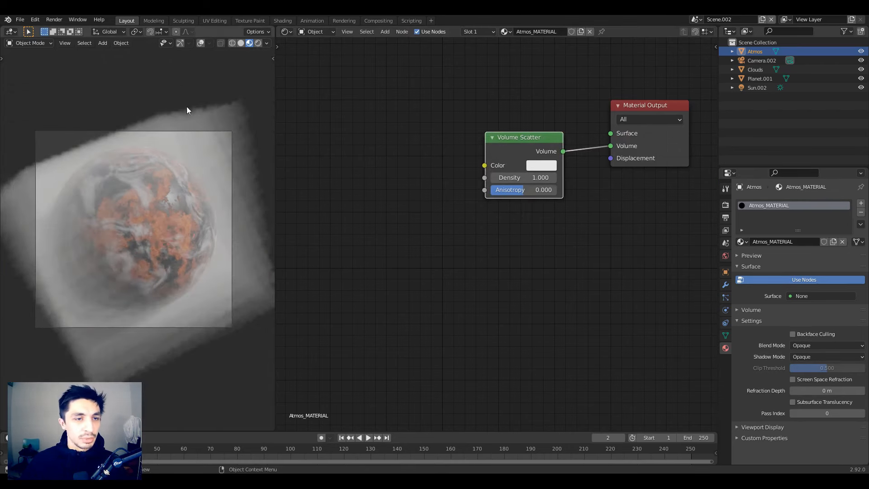
pyautogui.click(258, 44)
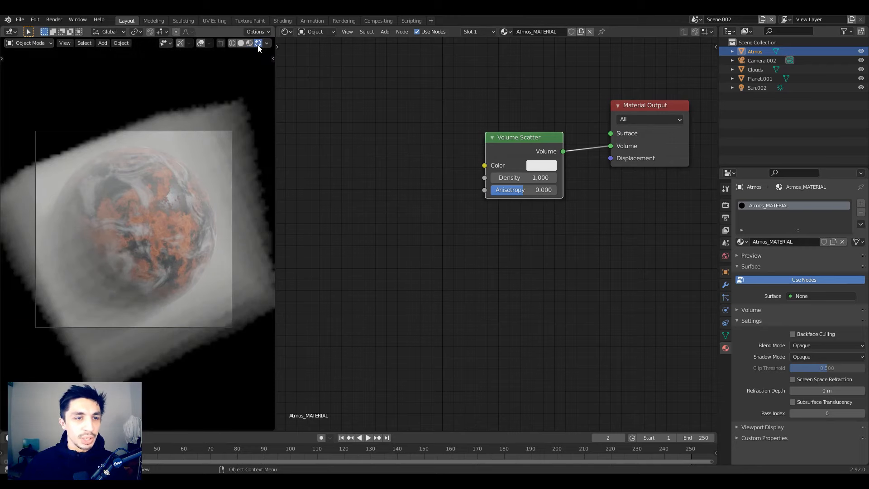
pyautogui.click(726, 205)
pyautogui.click(814, 203)
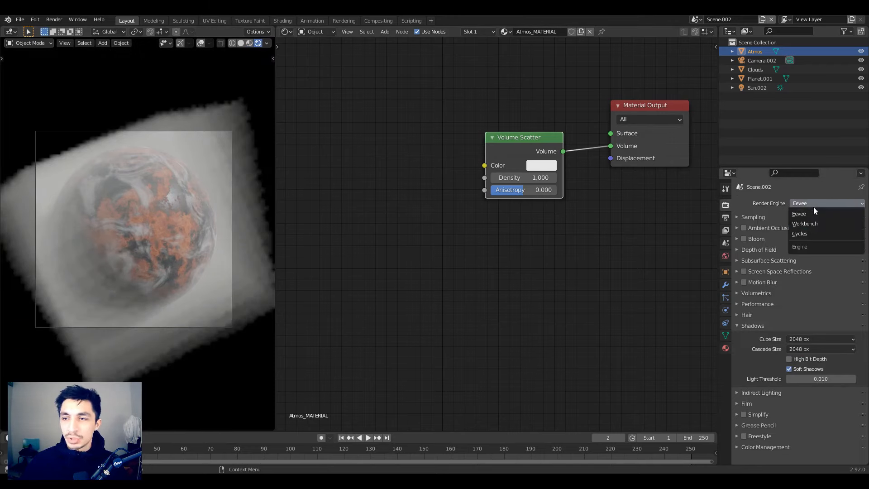
pyautogui.click(806, 233)
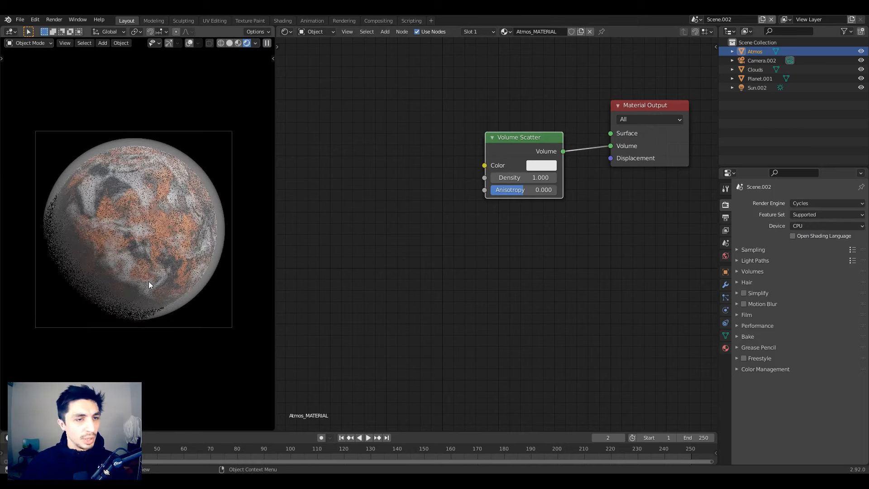
pyautogui.click(237, 43)
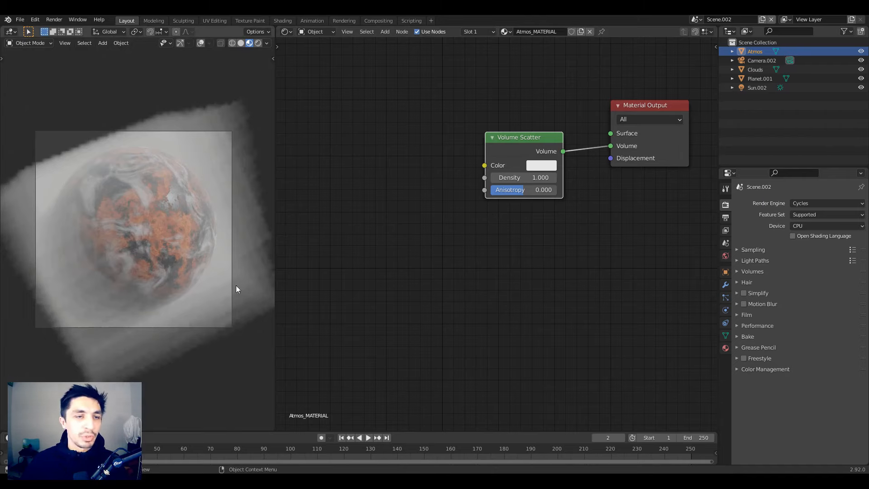
# Step: Add a Texture Coordinate node well before the Volume Scatter node in the Atmos_MATERIAL tree
pyautogui.moveTo(432, 193); pyautogui.dragTo(381, 220, button='middle')
pyautogui.scroll(4, 428, 211)
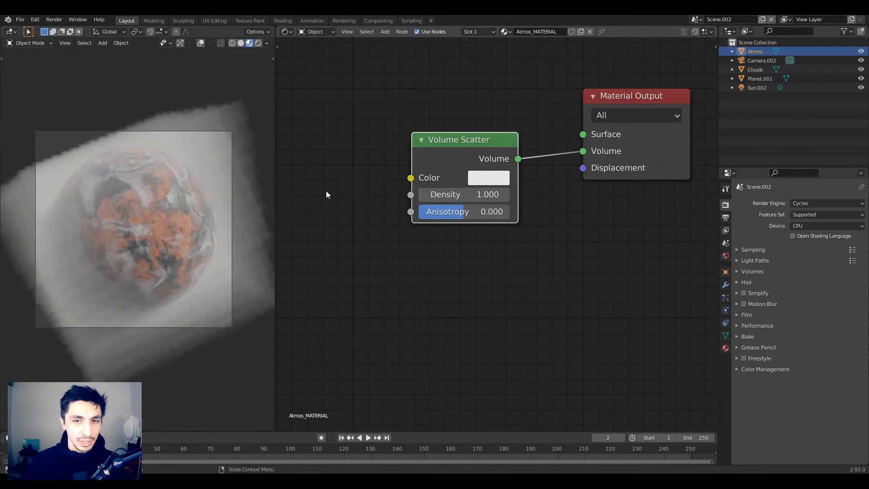
pyautogui.moveTo(326, 194); pyautogui.dragTo(442, 190, button='middle')
pyautogui.scroll(-1, 442, 191)
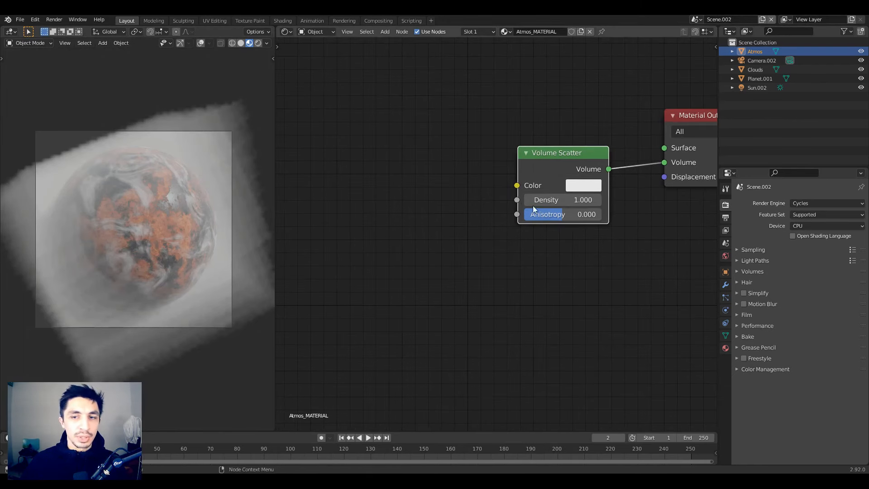
pyautogui.moveTo(425, 213)
pyautogui.mouseDown(button='middle')
pyautogui.moveTo(508, 213)
pyautogui.moveTo(423, 212)
pyautogui.moveTo(461, 213)
pyautogui.moveTo(452, 195)
pyautogui.moveTo(468, 199)
pyautogui.moveTo(430, 186)
pyautogui.mouseUp(button='middle')
pyautogui.scroll(-1, 471, 208)
pyautogui.hotkey('shift', 'a')
pyautogui.click(401, 194)
pyautogui.write('tex')
pyautogui.press('Return')
pyautogui.click(360, 163)
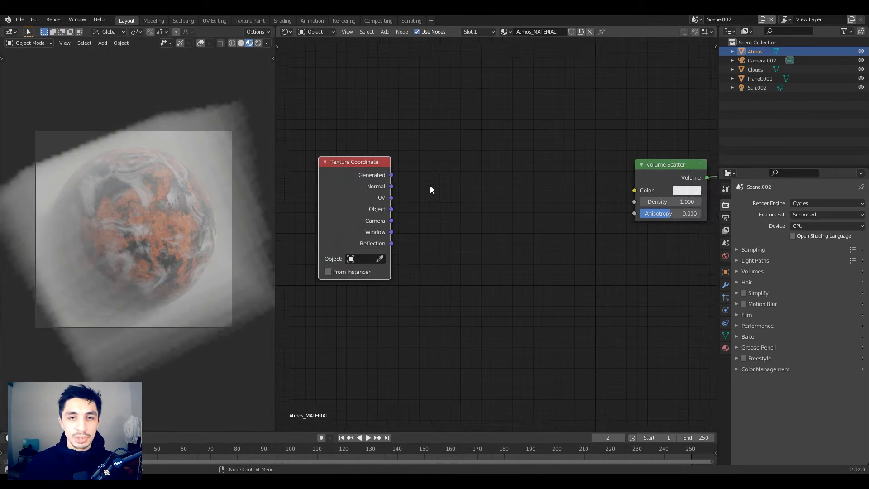
# Step: Add a Mapping node beside the Texture Coordinate node
pyautogui.scroll(2, 431, 186)
pyautogui.hotkey('shift', 'a')
pyautogui.click(430, 184)
pyautogui.write('mapp')
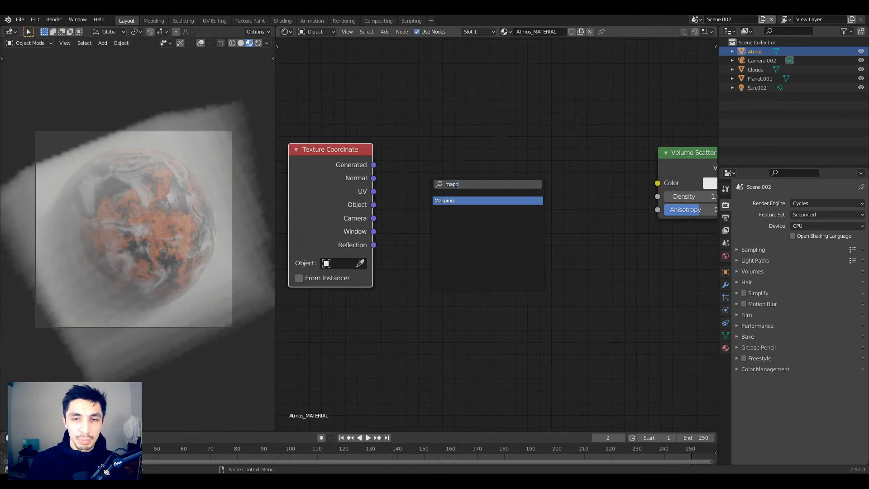
pyautogui.press('Return')
pyautogui.click(408, 183)
pyautogui.hotkey('shift', 'd')
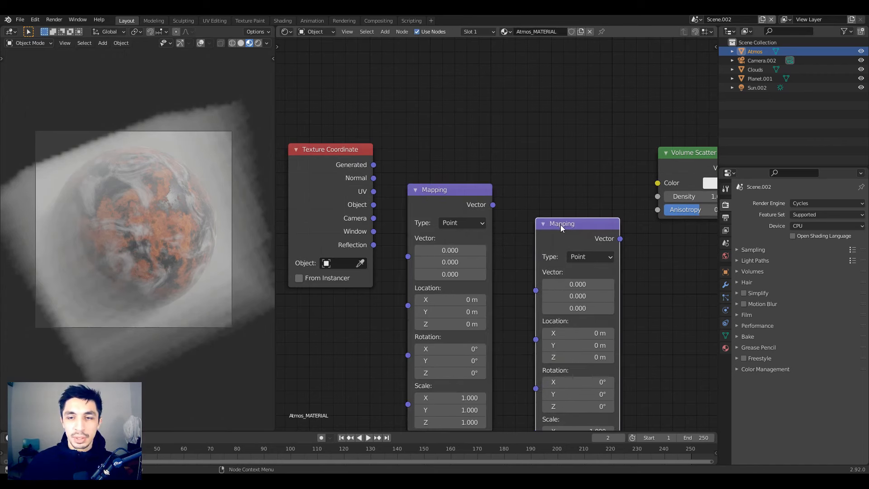
pyautogui.press('Escape')
# Step: Add a Gradient Texture node fed by the Mapping Vector output, and link the Generated coordinates to the Mapping node
pyautogui.hotkey('shift', 'a')
pyautogui.click(553, 221)
pyautogui.write('gradi')
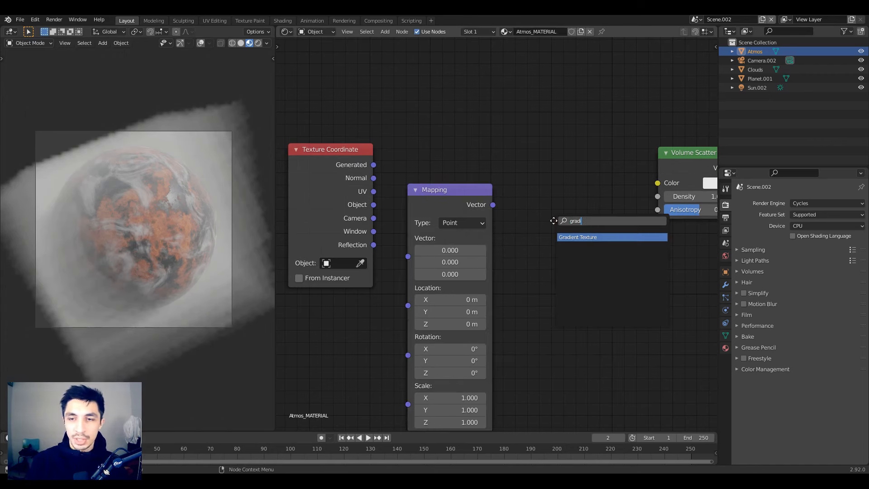
pyautogui.press('Return')
pyautogui.click(553, 221)
pyautogui.moveTo(493, 205); pyautogui.dragTo(555, 289)
pyautogui.moveTo(373, 165); pyautogui.dragTo(410, 257)
# Step: Set the gradient type to Spherical and feed the Mapping node from the Object coordinates instead
pyautogui.moveTo(523, 256); pyautogui.dragTo(524, 219, button='middle')
pyautogui.moveTo(591, 199); pyautogui.dragTo(552, 216)
pyautogui.click(568, 255)
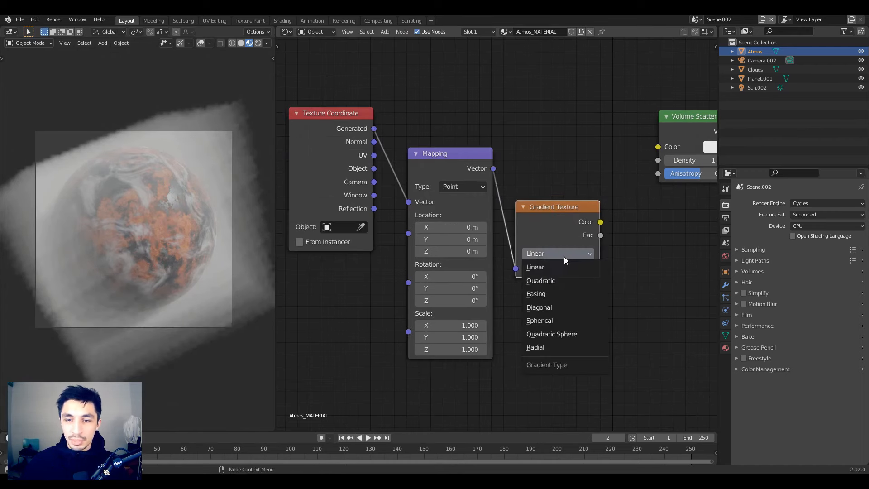
pyautogui.click(556, 323)
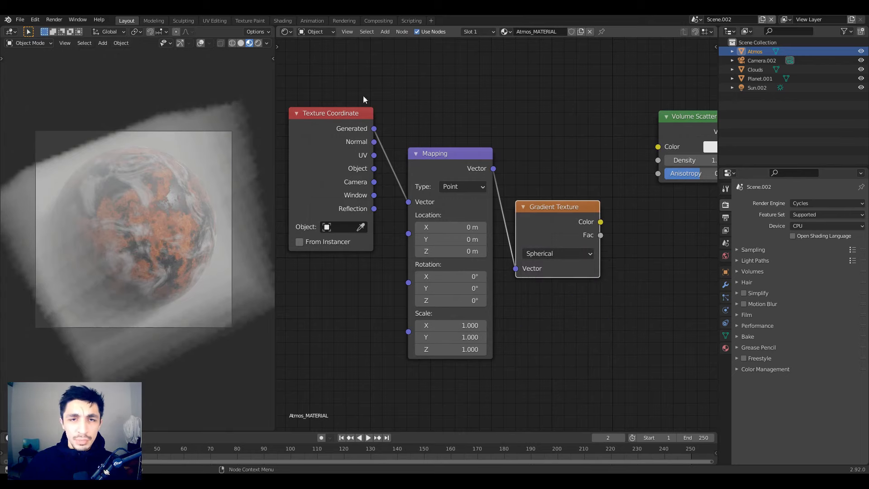
pyautogui.moveTo(374, 169); pyautogui.dragTo(408, 202)
pyautogui.moveTo(447, 168); pyautogui.dragTo(439, 169)
# Step: Connect the gradient's Fac output to the Volume Scatter Density and hide the Clouds and Planet.001 objects
pyautogui.moveTo(521, 192); pyautogui.dragTo(397, 207, button='middle')
pyautogui.moveTo(478, 250); pyautogui.dragTo(532, 177)
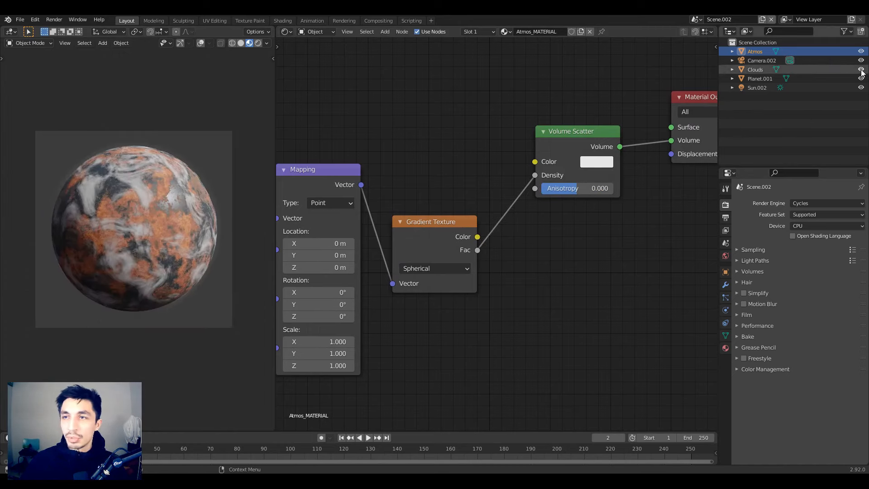
pyautogui.moveTo(862, 70); pyautogui.dragTo(861, 79)
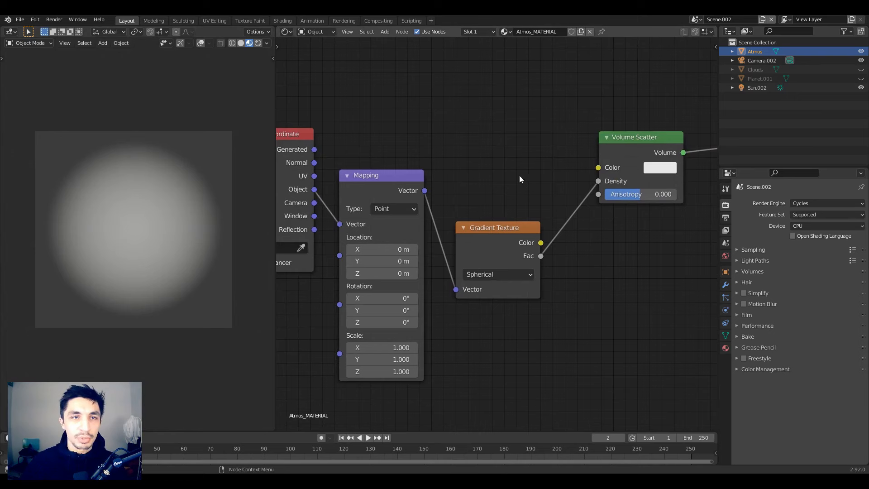
pyautogui.scroll(-2, 487, 185)
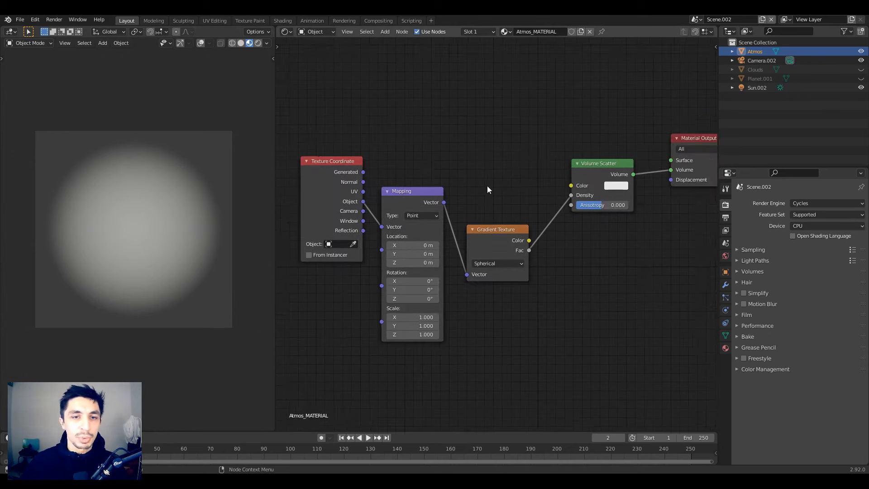
pyautogui.moveTo(487, 186); pyautogui.dragTo(496, 179, button='middle')
pyautogui.scroll(1, 496, 182)
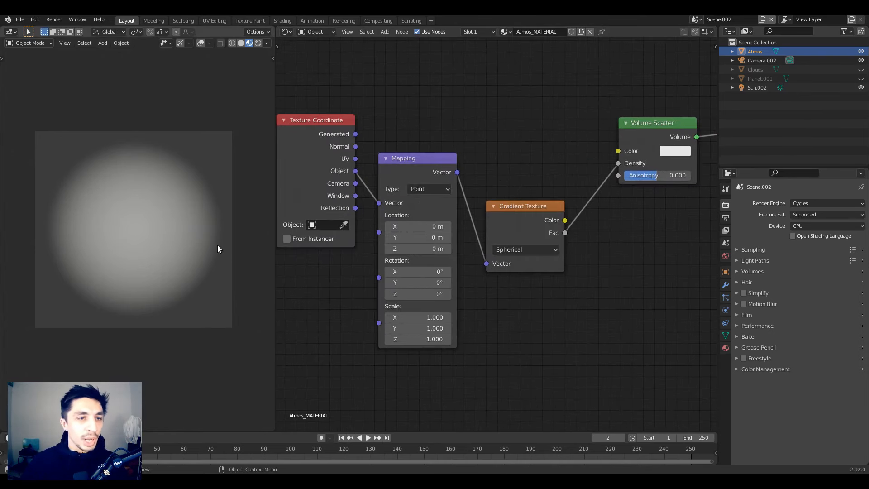
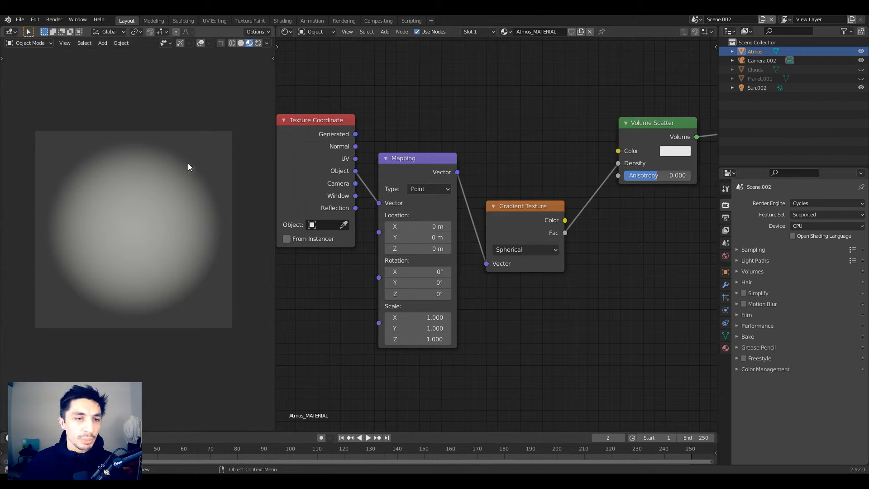
# Step: Rearrange the nodes to open a wide gap between the Gradient Texture and Volume Scatter nodes
pyautogui.scroll(-2, 492, 193)
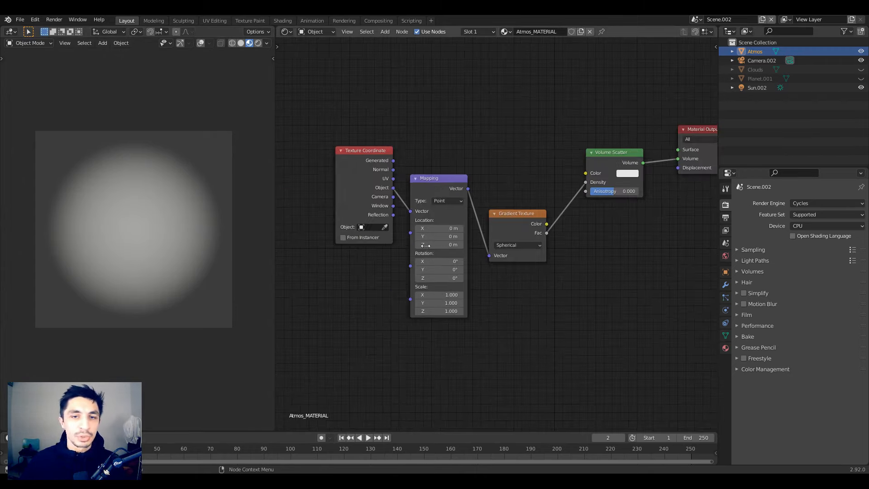
pyautogui.press('Home')
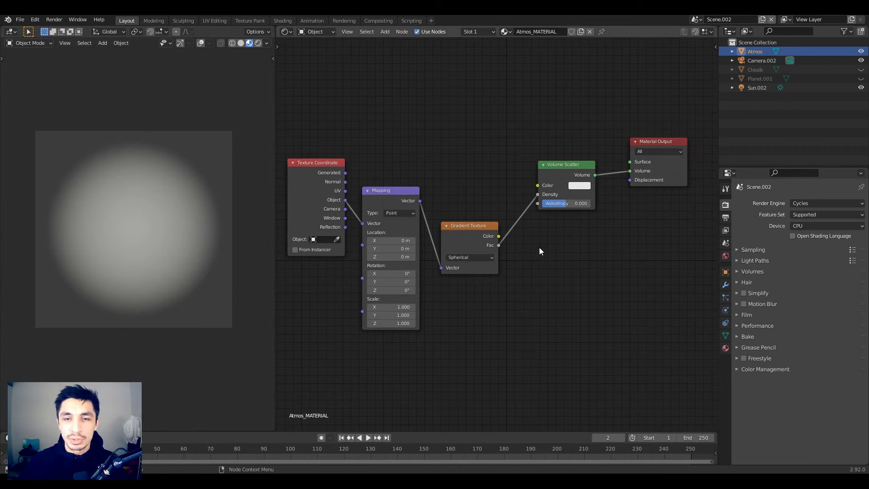
pyautogui.press('g')
pyautogui.click(340, 195)
pyautogui.moveTo(560, 180)
pyautogui.mouseDown()
pyautogui.moveTo(508, 174)
pyautogui.moveTo(549, 180)
pyautogui.mouseUp()
pyautogui.moveTo(420, 260); pyautogui.dragTo(525, 249, button='middle')
pyautogui.moveTo(524, 249); pyautogui.dragTo(398, 169)
pyautogui.moveTo(397, 169); pyautogui.dragTo(332, 185)
pyautogui.click(300, 188)
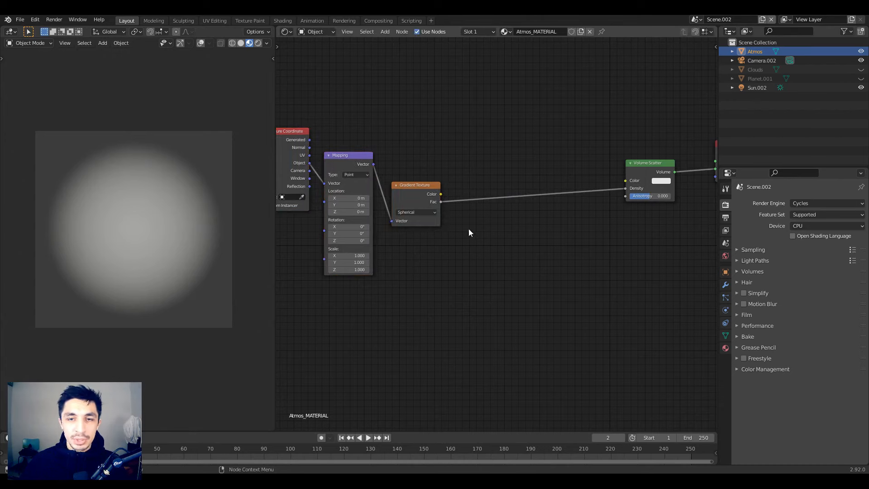
# Step: Insert a ColorRamp node on the link between the Gradient Texture and Volume Scatter nodes
pyautogui.hotkey('shift', 'a')
pyautogui.click(482, 225)
pyautogui.write('ramp')
pyautogui.press('Return')
pyautogui.click(468, 185)
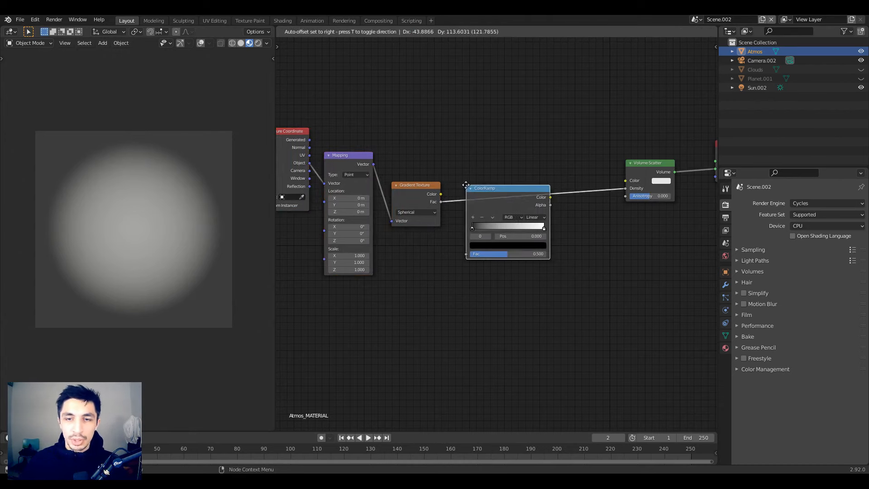
# Step: Insert a Math node on the link between the ColorRamp and the Volume Scatter Density
pyautogui.hotkey('shift', 'a')
pyautogui.write('math')
pyautogui.press('Return')
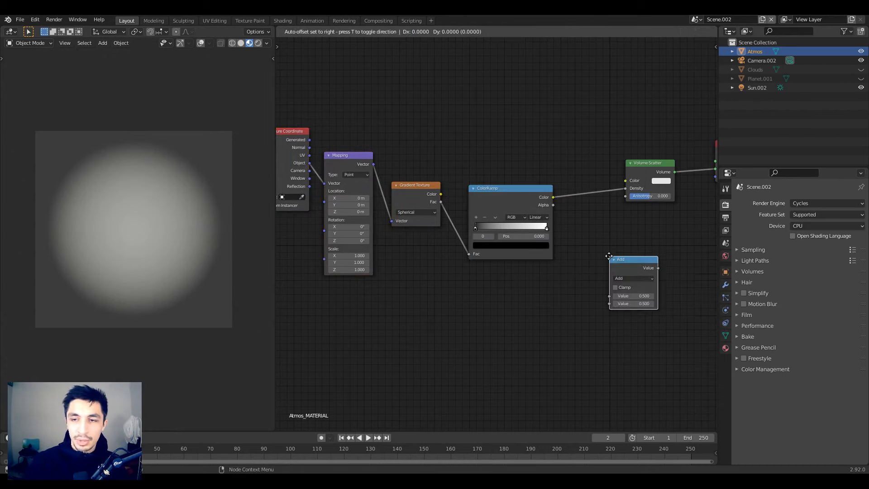
pyautogui.click(581, 182)
# Step: Set the Math node's operation to Multiply and its second value to 5
pyautogui.moveTo(637, 191); pyautogui.dragTo(531, 211, button='middle')
pyautogui.scroll(4, 531, 211)
pyautogui.click(483, 226)
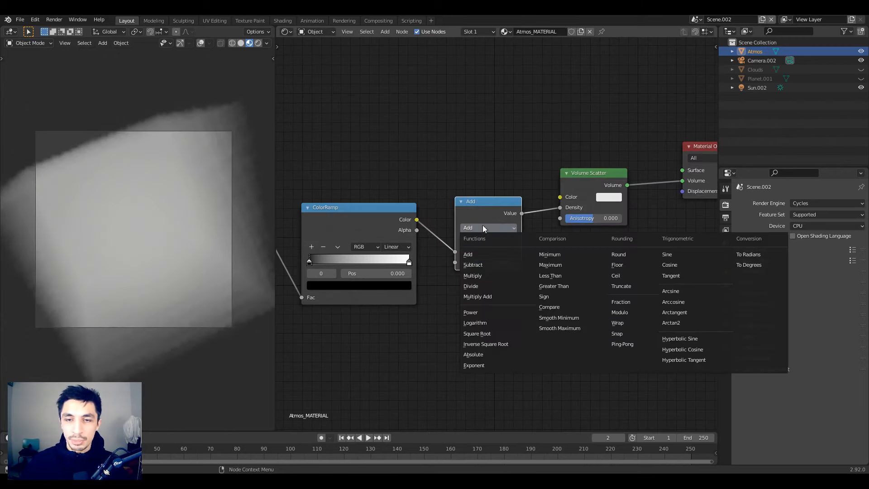
pyautogui.click(481, 275)
pyautogui.scroll(1, 574, 287)
pyautogui.moveTo(486, 260); pyautogui.dragTo(547, 245, button='middle')
pyautogui.click(547, 246)
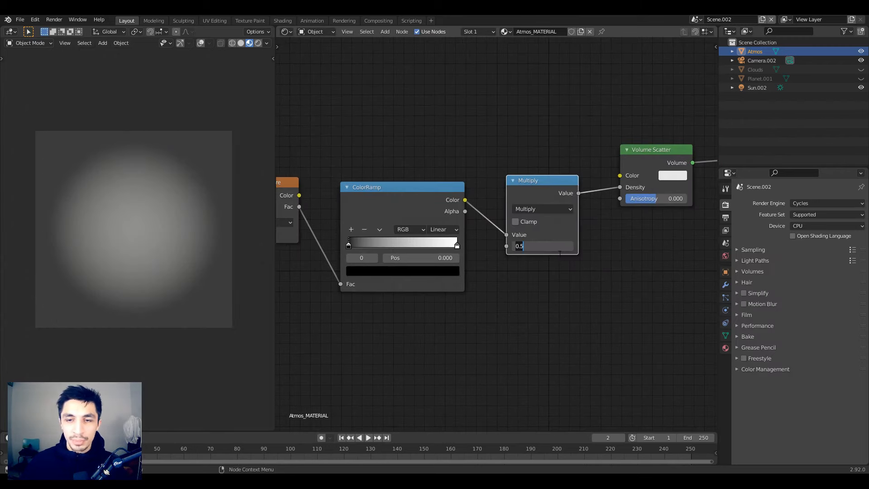
pyautogui.moveTo(560, 255); pyautogui.dragTo(659, 254, button='middle')
# Step: Unhide Planet.001 and inspect the atmosphere along the planet's edge up close
pyautogui.click(861, 79)
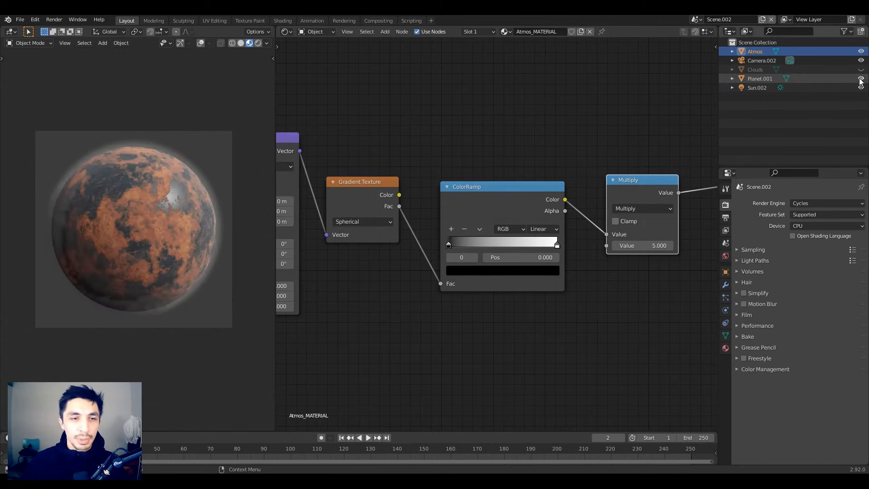
pyautogui.scroll(6, 227, 171)
pyautogui.moveTo(157, 198); pyautogui.dragTo(172, 186, button='middle')
pyautogui.scroll(3, 246, 163)
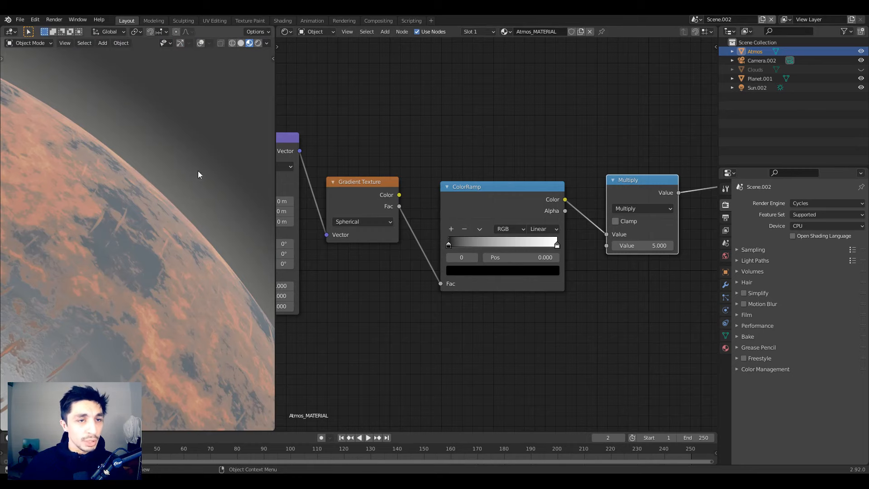
# Step: Move the ColorRamp's white stop to position 0.086 and set the interpolation to Ease
pyautogui.scroll(3, 434, 267)
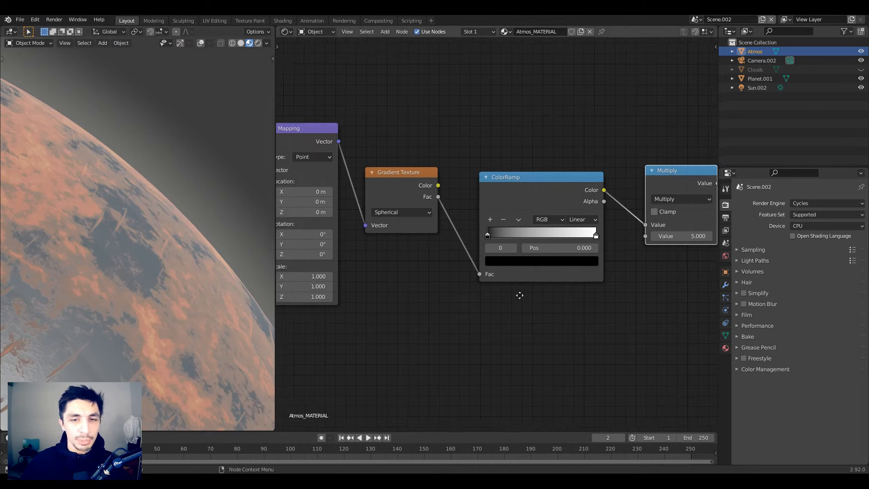
pyautogui.scroll(3, 433, 271)
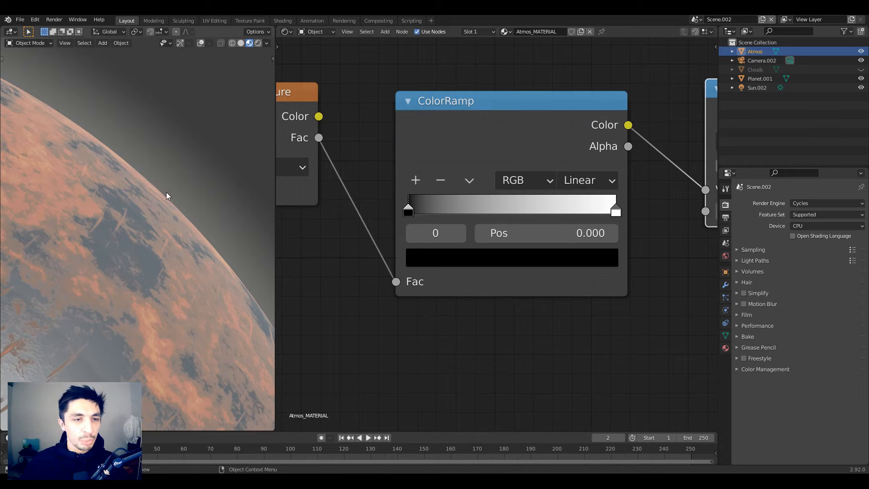
pyautogui.moveTo(617, 212); pyautogui.dragTo(419, 212)
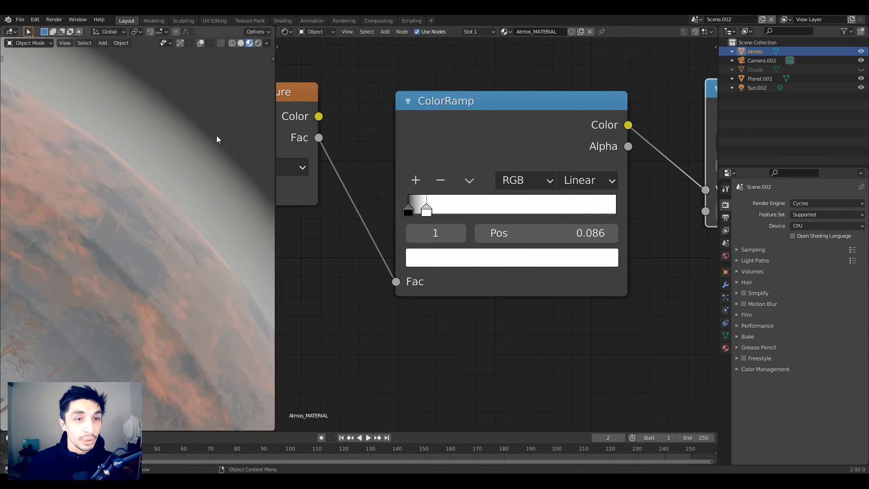
pyautogui.click(595, 181)
pyautogui.click(589, 203)
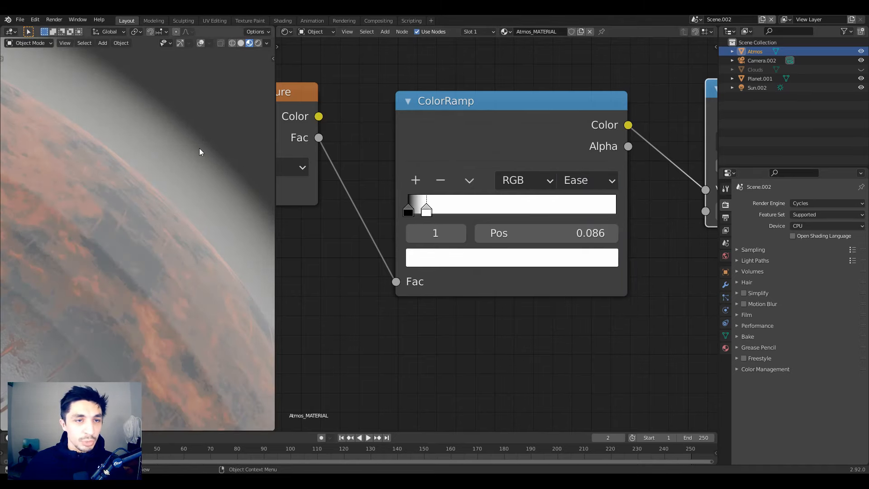
# Step: Move the ColorRamp's black stop to position 0.050 and check the atmosphere falloff along the planet's edge
pyautogui.moveTo(410, 211); pyautogui.dragTo(420, 213)
pyautogui.scroll(-2, 163, 215)
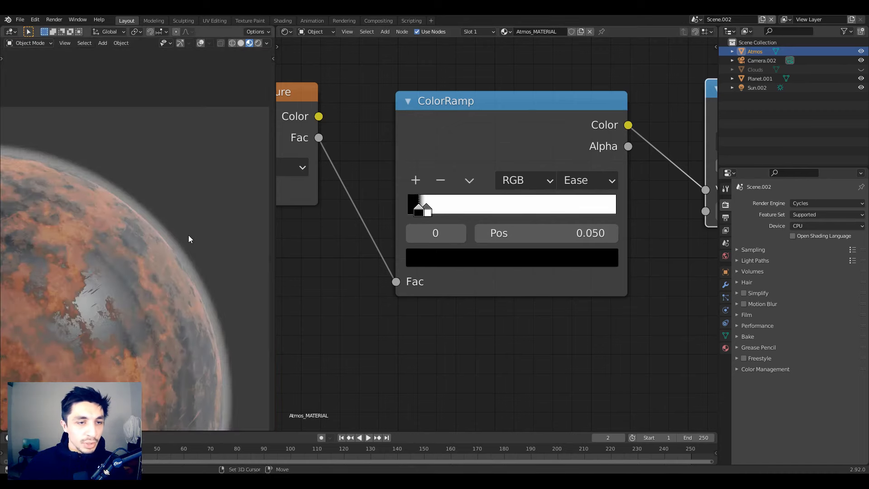
pyautogui.keyDown('shift'); pyautogui.moveTo(189, 235); pyautogui.dragTo(181, 179, button='middle'); pyautogui.keyUp('shift')
pyautogui.scroll(-2, 201, 208)
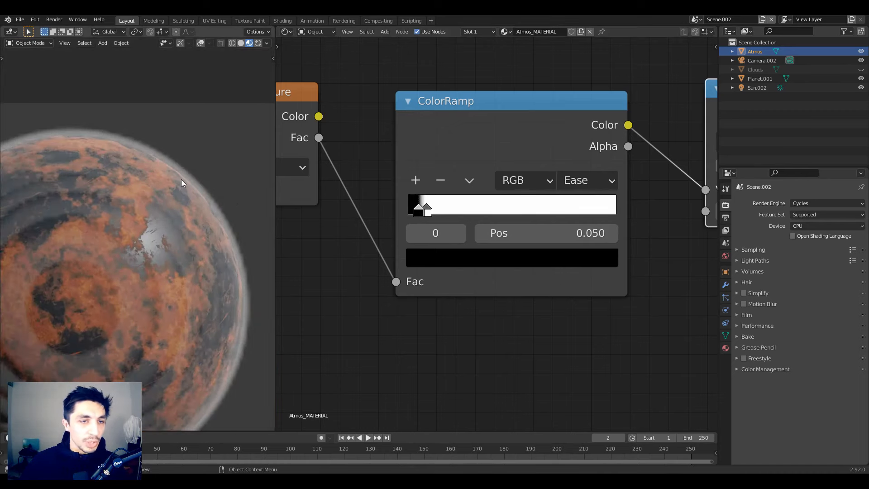
pyautogui.scroll(4, 224, 160)
pyautogui.moveTo(224, 160); pyautogui.dragTo(142, 216, button='middle')
pyautogui.scroll(2, 176, 204)
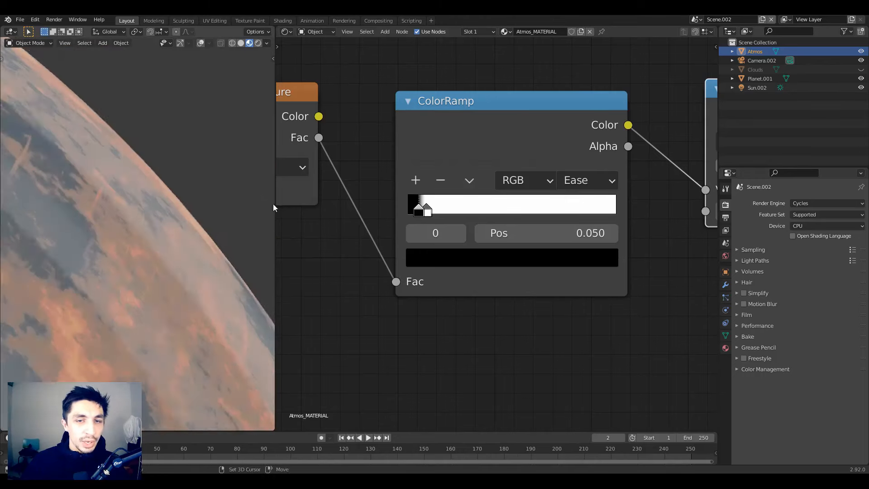
pyautogui.scroll(-2, 331, 225)
pyautogui.moveTo(332, 225); pyautogui.dragTo(403, 224, button='middle')
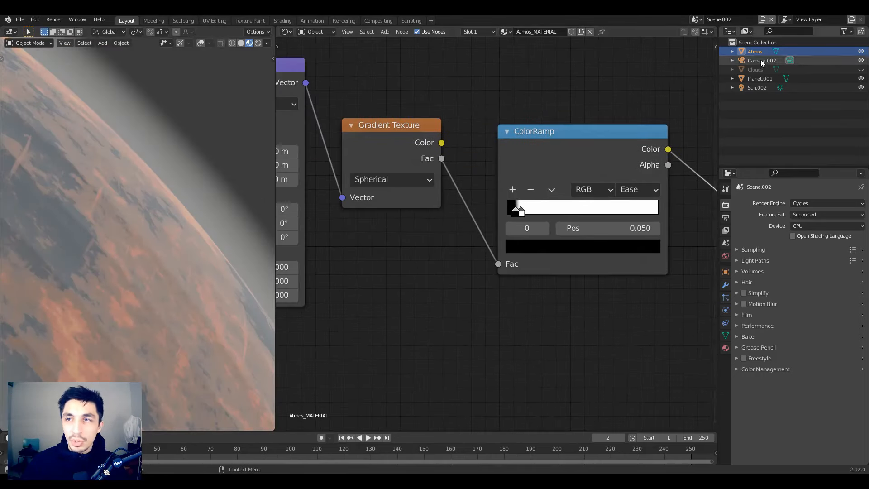
# Step: Scale the Atmos sphere down slightly and check the atmosphere around the whole planet
pyautogui.press('s')
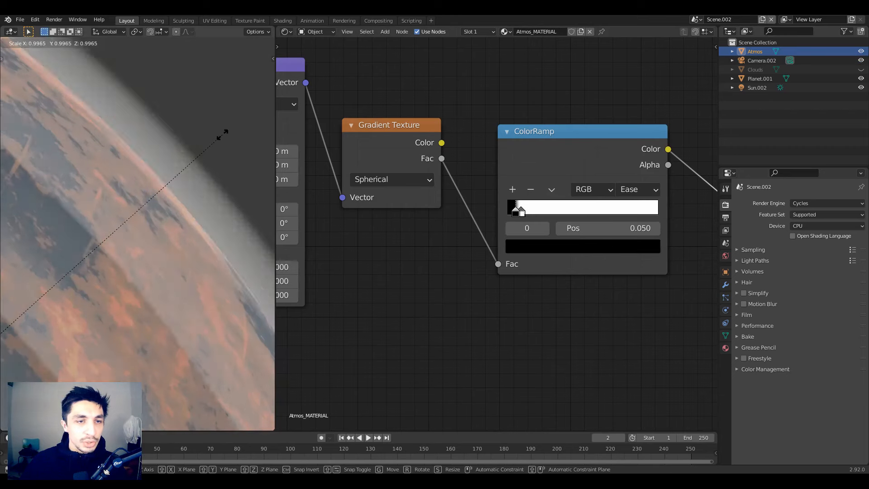
pyautogui.click(221, 139)
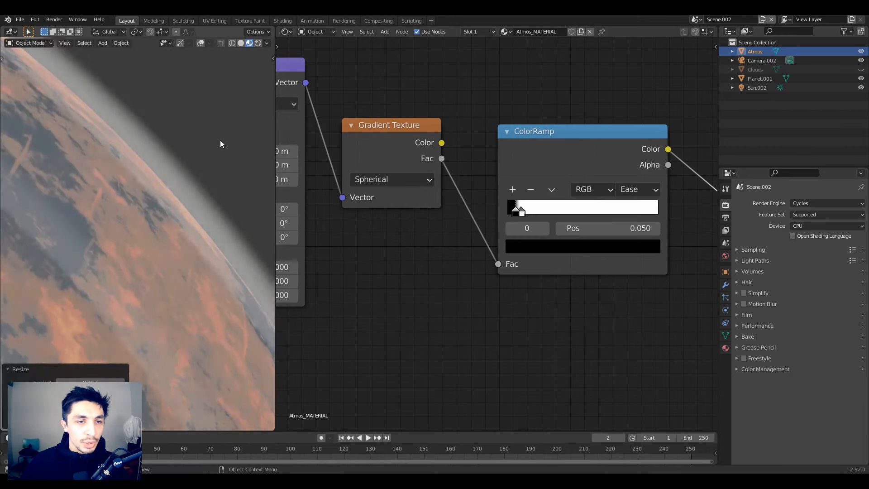
pyautogui.scroll(-3, 211, 165)
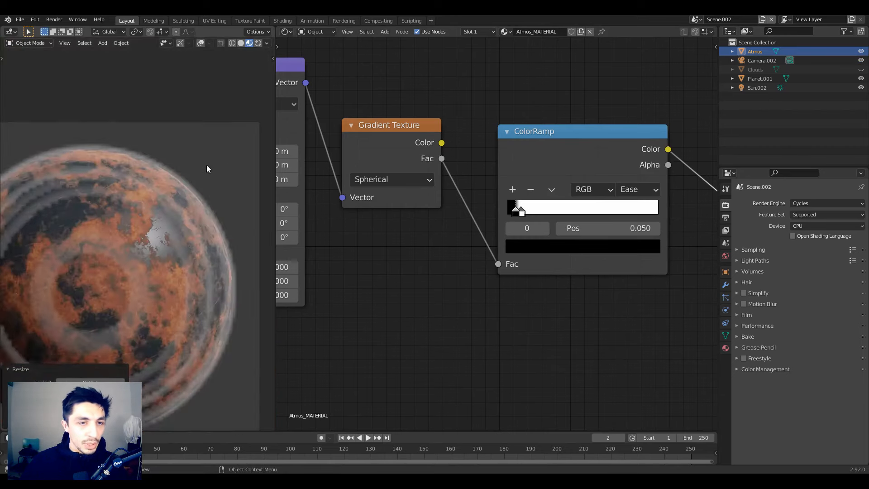
pyautogui.keyDown('shift'); pyautogui.moveTo(148, 226); pyautogui.dragTo(187, 192, button='middle'); pyautogui.keyUp('shift')
pyautogui.scroll(-1, 187, 195)
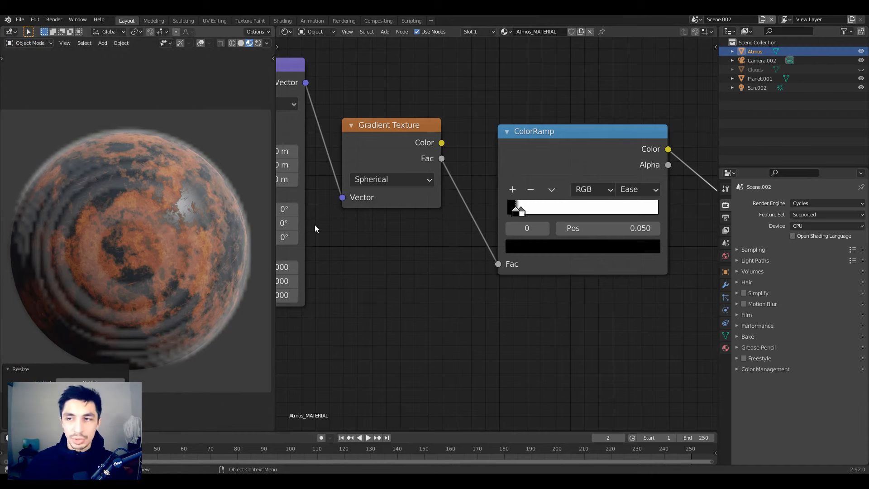
# Step: Switch the render engine to Eevee and set the Volumetrics end distance to 6 m
pyautogui.click(822, 202)
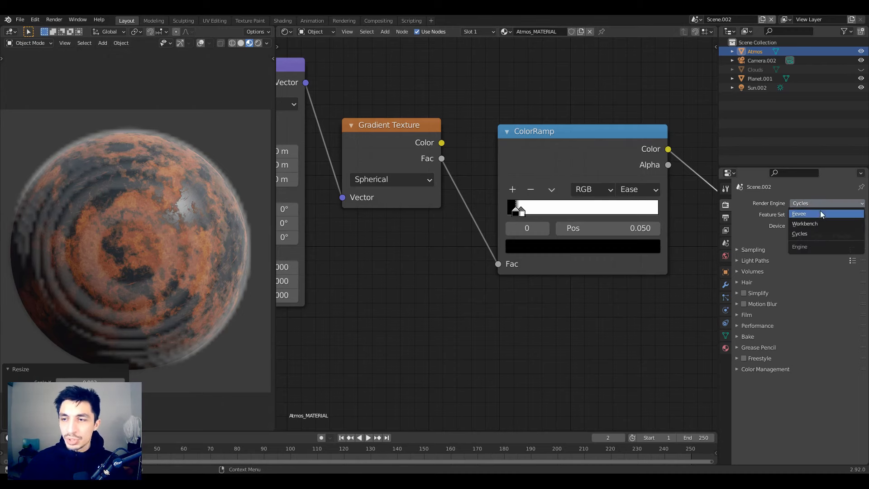
pyautogui.click(819, 212)
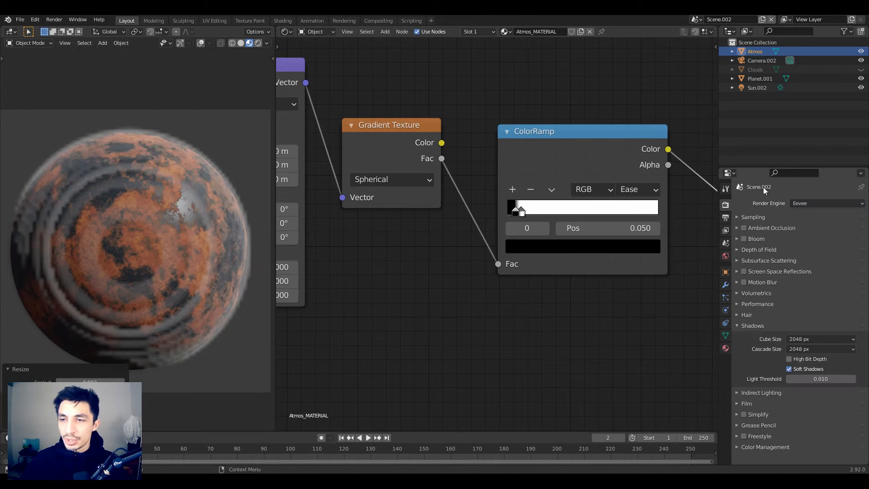
pyautogui.click(755, 326)
pyautogui.click(765, 295)
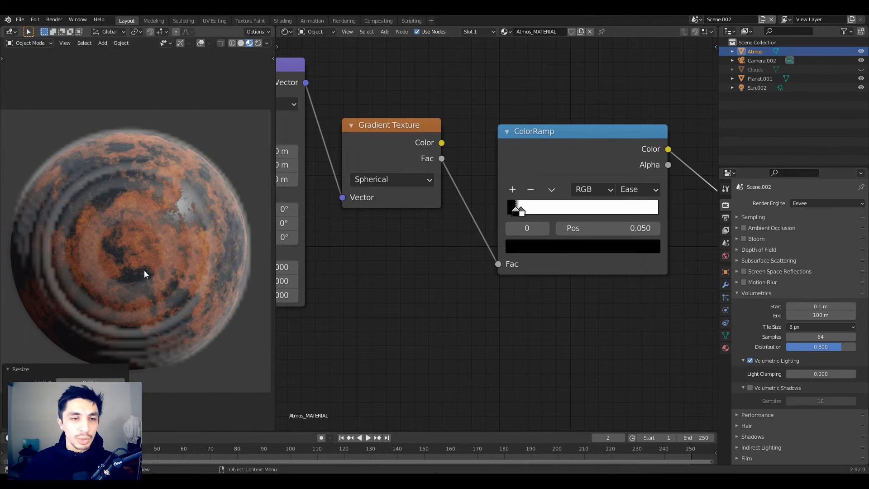
pyautogui.click(819, 314)
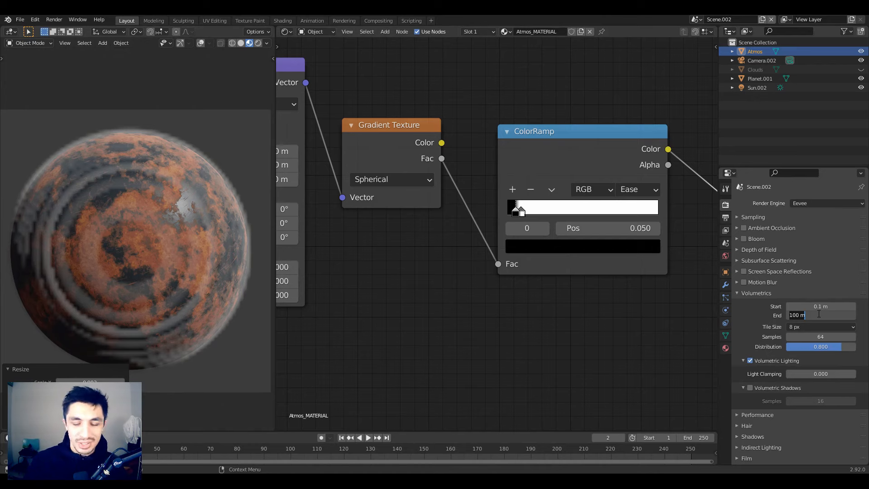
pyautogui.write('6')
pyautogui.press('Return')
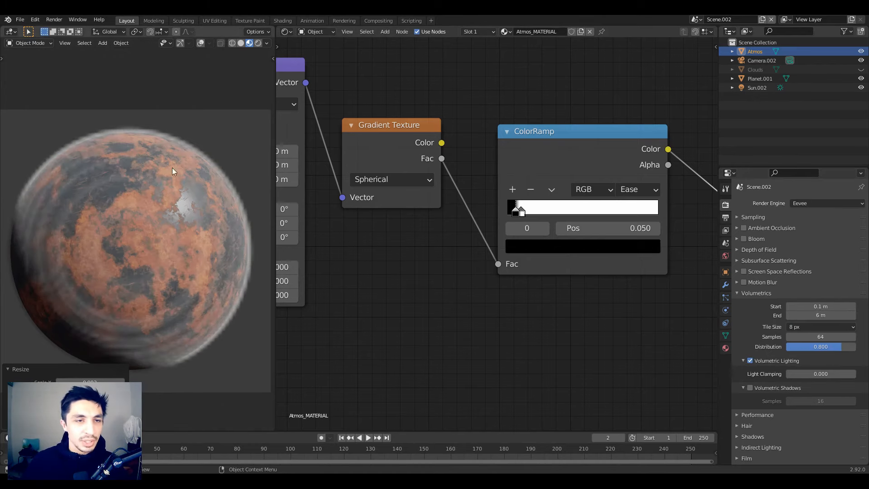
# Step: Set the volumetric tile size to 2 px and the volumetric samples to 256
pyautogui.click(826, 326)
pyautogui.click(809, 337)
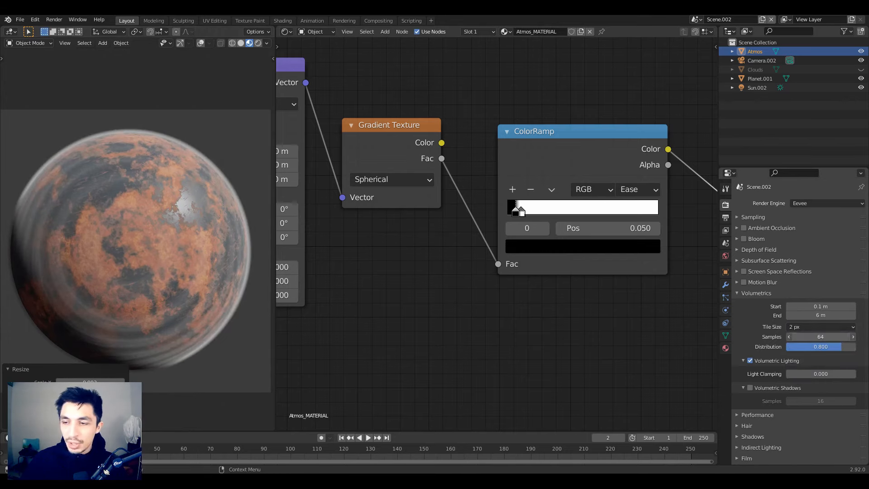
pyautogui.click(822, 337)
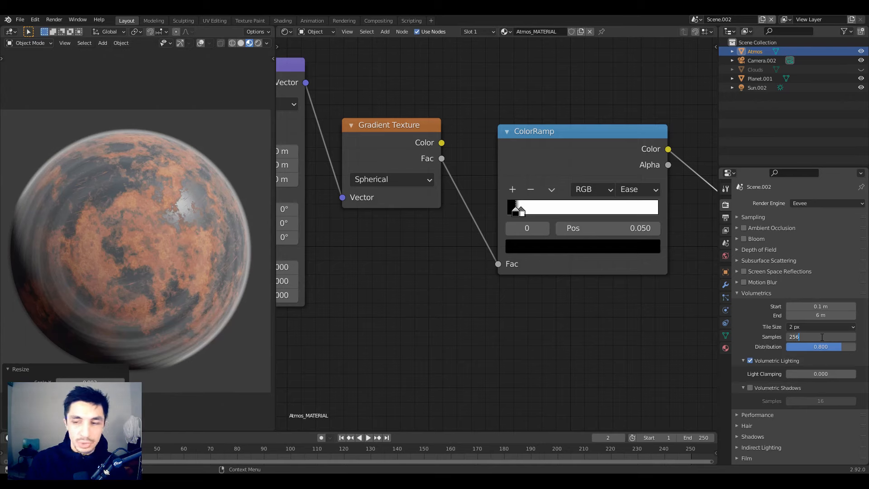
pyautogui.press('Return')
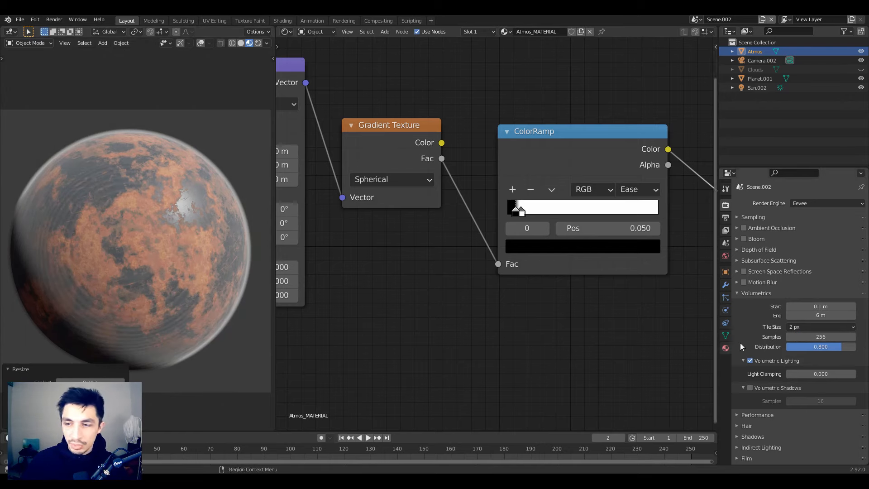
# Step: Lower the volumetric distribution to 0 and set the volumetric start distance to 1 m
pyautogui.moveTo(836, 346); pyautogui.dragTo(780, 347)
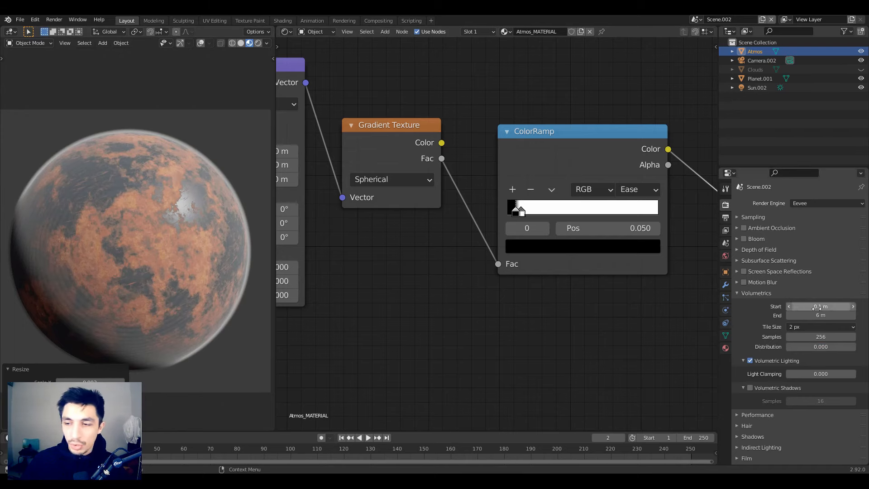
pyautogui.click(835, 307)
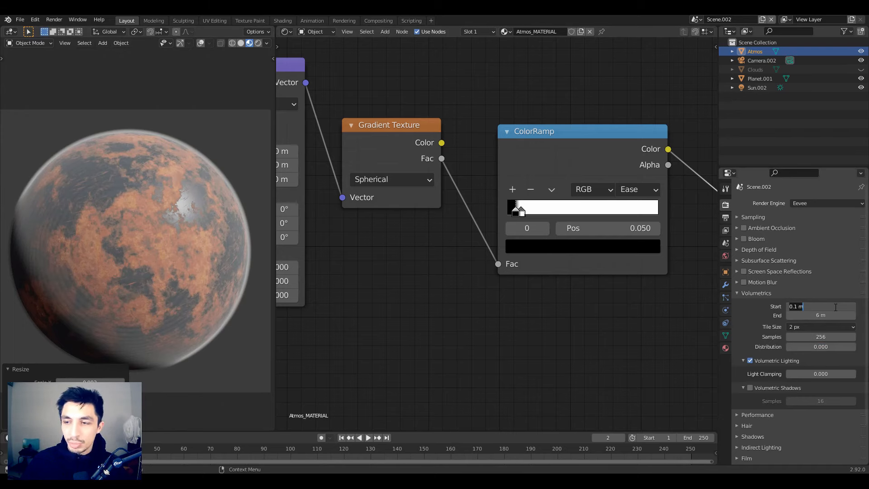
pyautogui.write('1')
pyautogui.press('Return')
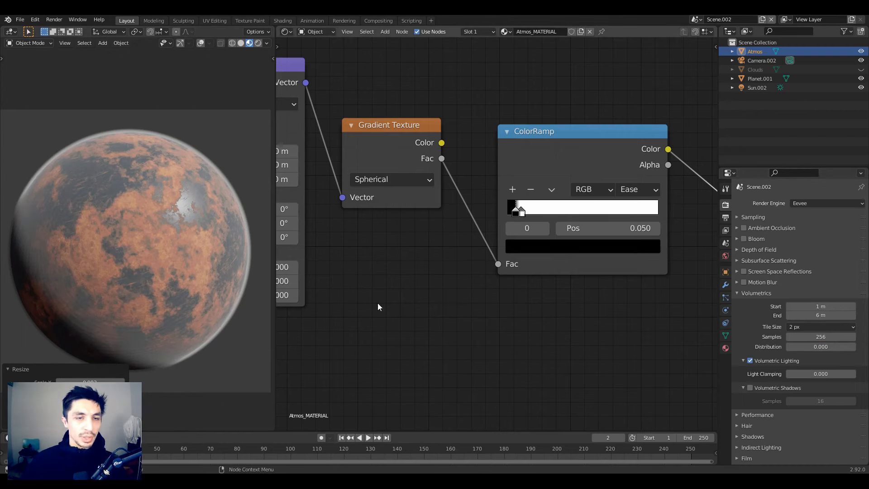
# Step: Tint the Volume Scatter node's color light blue in the atmosphere material
pyautogui.scroll(-3, 592, 297)
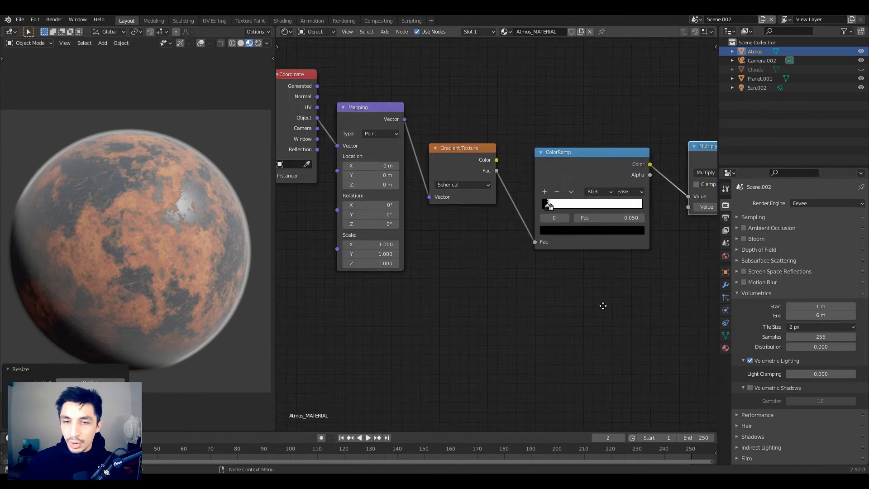
pyautogui.moveTo(536, 308); pyautogui.dragTo(580, 301, button='middle')
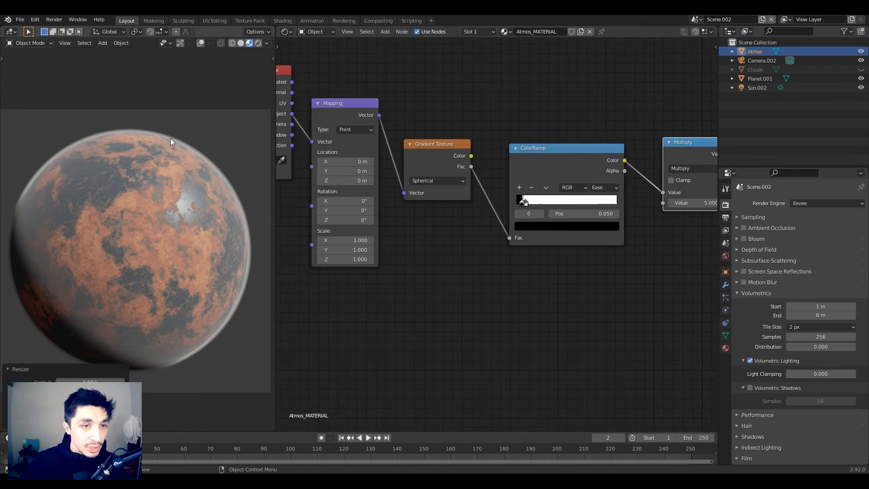
pyautogui.scroll(2, 240, 168)
pyautogui.scroll(2, 241, 167)
pyautogui.scroll(-2, 243, 174)
pyautogui.moveTo(698, 282); pyautogui.dragTo(479, 376, button='middle')
pyautogui.scroll(5, 597, 275)
pyautogui.scroll(3, 597, 275)
pyautogui.moveTo(597, 275); pyautogui.dragTo(525, 308, button='middle')
pyautogui.click(521, 243)
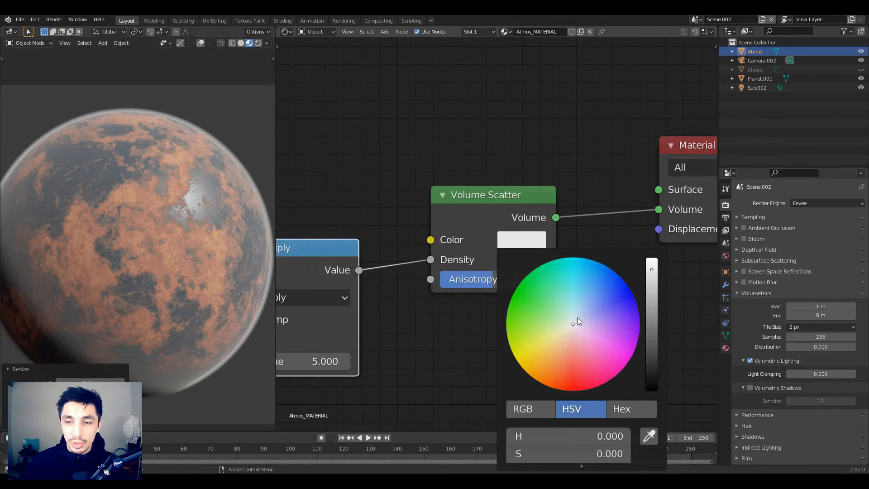
pyautogui.moveTo(578, 319); pyautogui.dragTo(587, 305)
# Step: Unhide the Clouds object to show the cloud layer together with the atmosphere
pyautogui.scroll(-4, 353, 181)
pyautogui.moveTo(365, 179); pyautogui.dragTo(479, 162, button='middle')
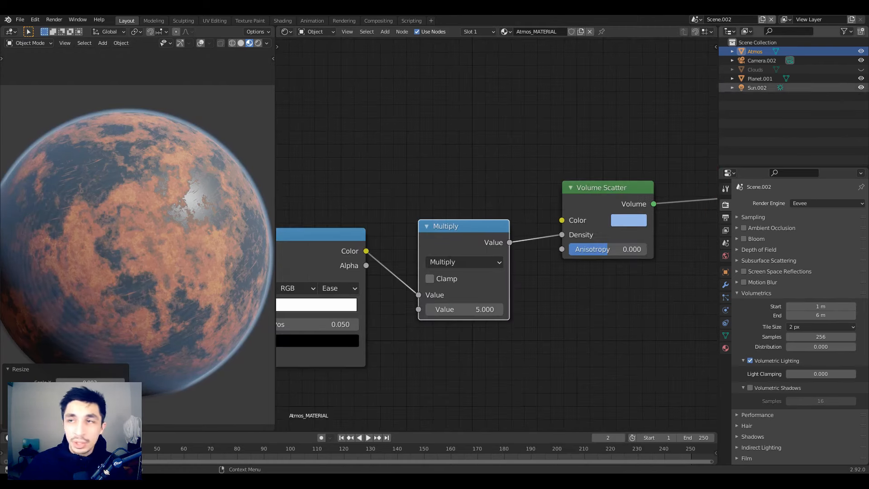
pyautogui.click(861, 70)
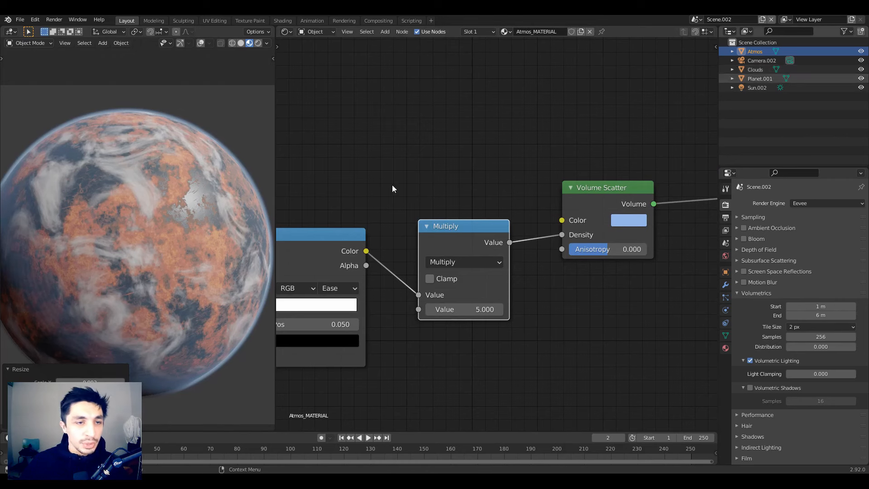
# Step: Set the second value of the atmosphere's Multiply node to 3
pyautogui.moveTo(418, 353); pyautogui.dragTo(533, 308, button='middle')
pyautogui.scroll(-3, 511, 323)
pyautogui.moveTo(582, 283); pyautogui.dragTo(627, 279, button='middle')
pyautogui.scroll(5, 543, 272)
pyautogui.scroll(4, 398, 295)
pyautogui.moveTo(326, 277); pyautogui.dragTo(262, 264, button='middle')
pyautogui.moveTo(611, 298); pyautogui.dragTo(489, 316, button='middle')
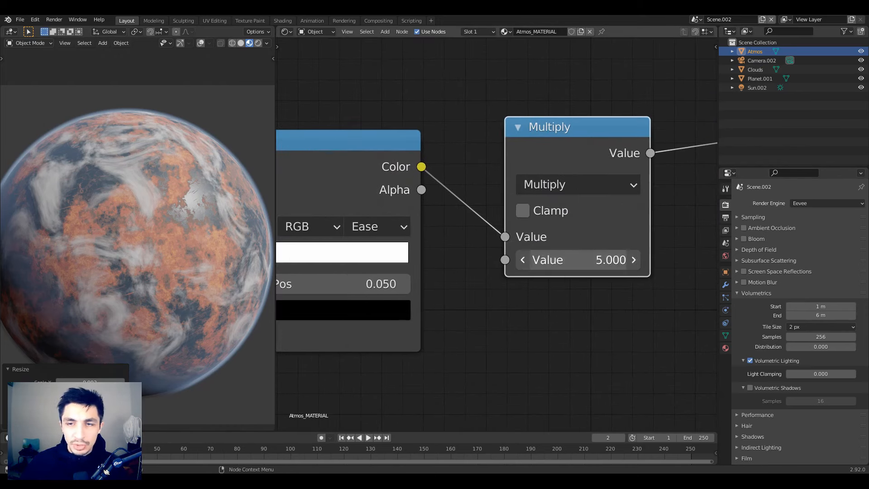
pyautogui.click(578, 264)
pyautogui.write('3')
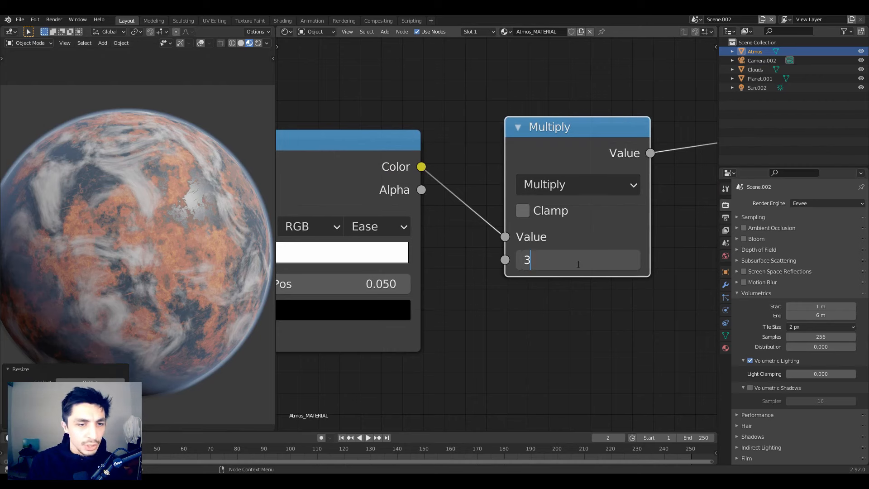
pyautogui.press('Return')
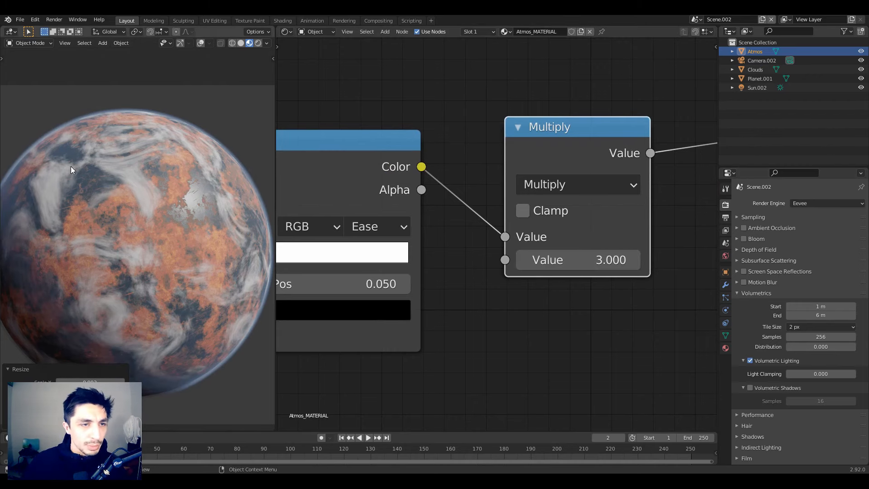
# Step: Move the ColorRamp's white stop to position 0.095
pyautogui.moveTo(527, 318); pyautogui.dragTo(763, 310, button='middle')
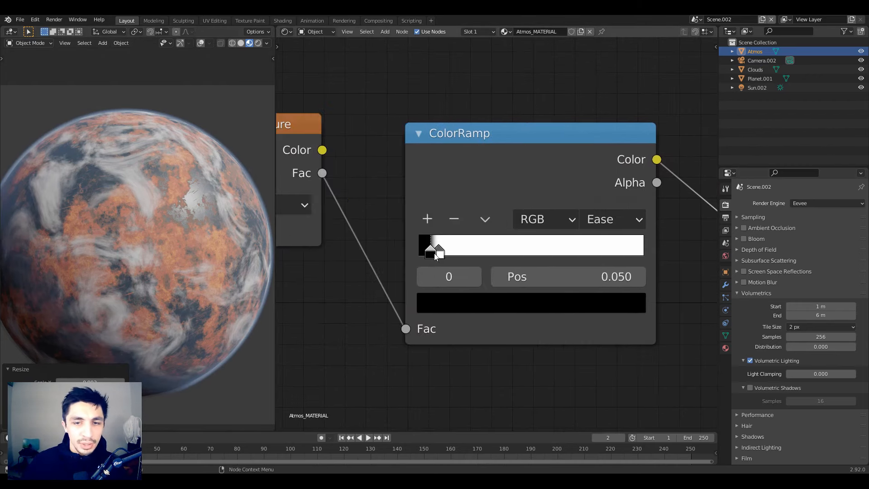
pyautogui.click(439, 252)
pyautogui.moveTo(441, 254); pyautogui.dragTo(444, 256)
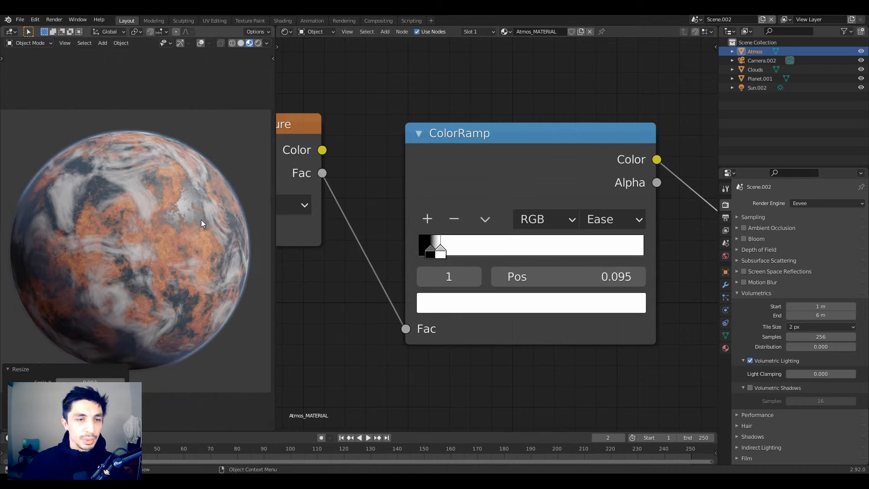
# Step: Switch the render engine to Cycles, check the planet in rendered shading, and return the viewport to material preview
pyautogui.click(258, 43)
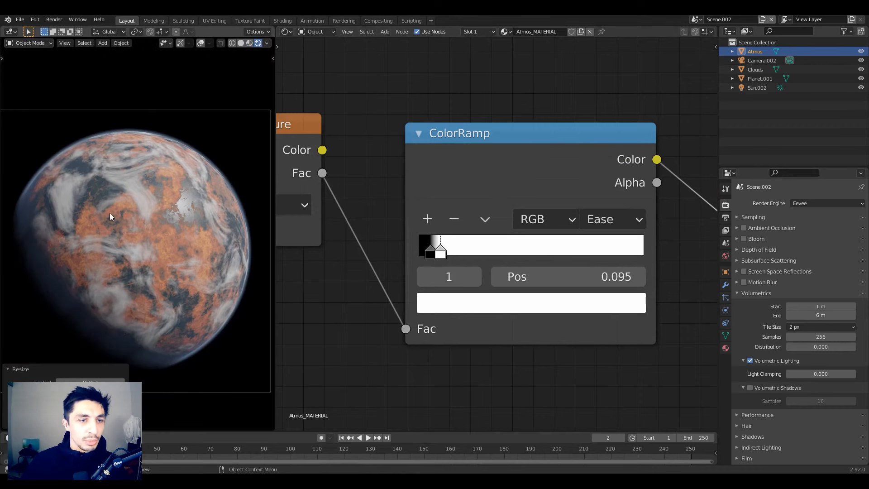
pyautogui.click(805, 204)
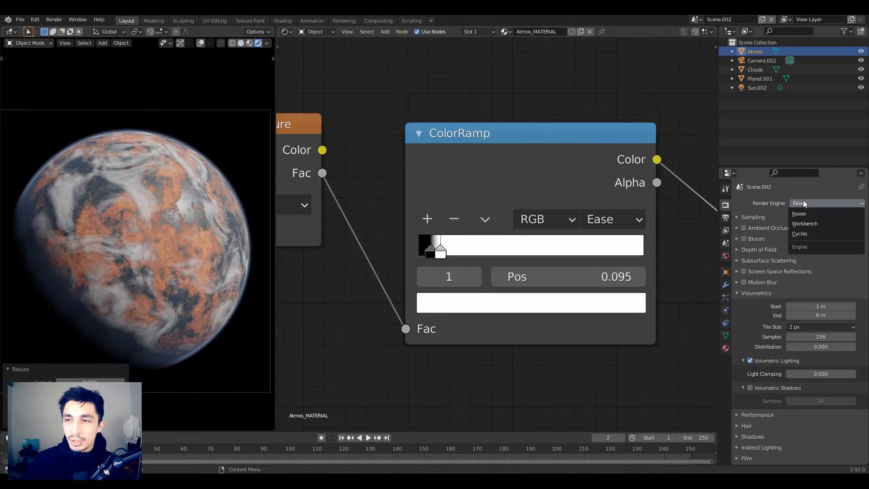
pyautogui.click(800, 234)
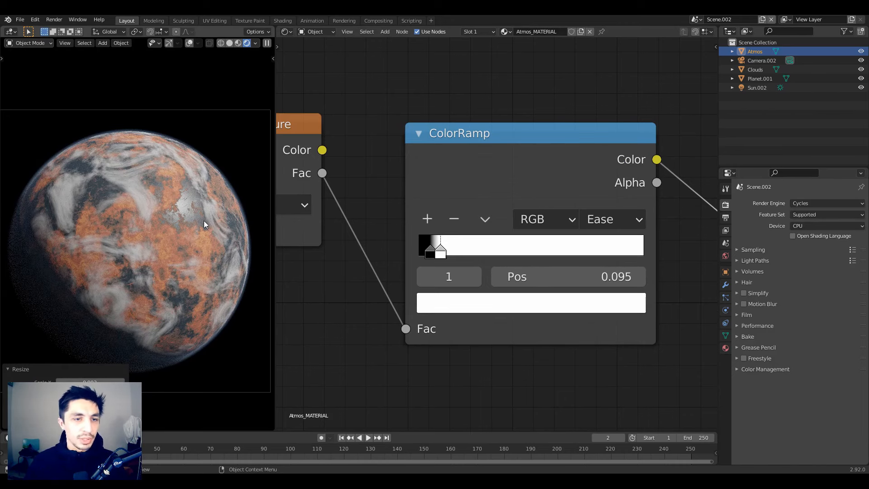
pyautogui.click(239, 43)
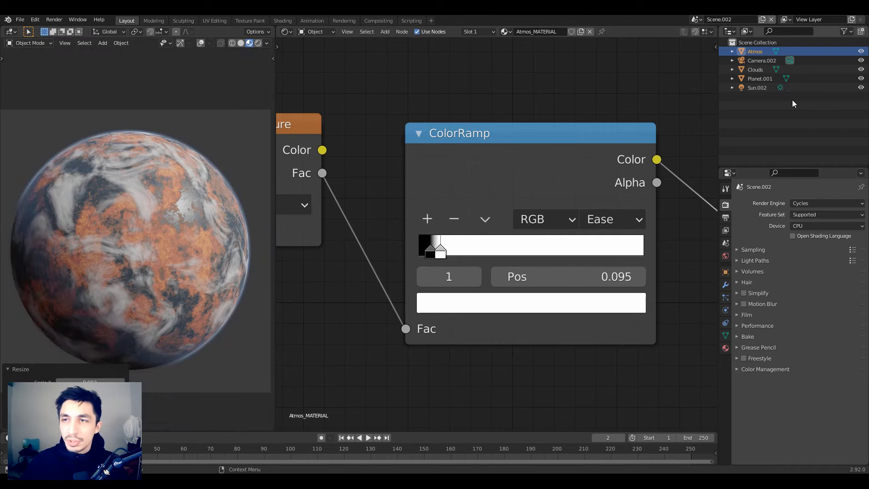
# Step: Try a strength of 10 on the Sun.002 light, and reduce it to 6.5
pyautogui.click(757, 87)
pyautogui.click(726, 310)
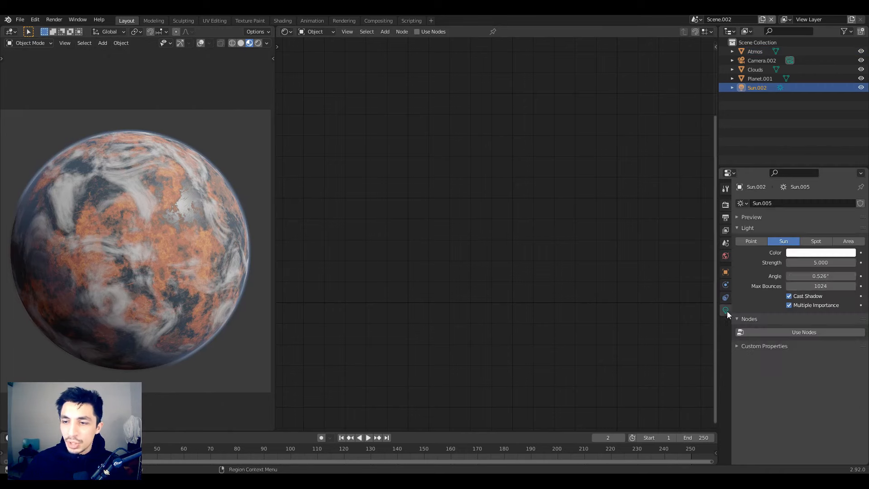
pyautogui.click(826, 263)
pyautogui.write('0')
pyautogui.press('Return')
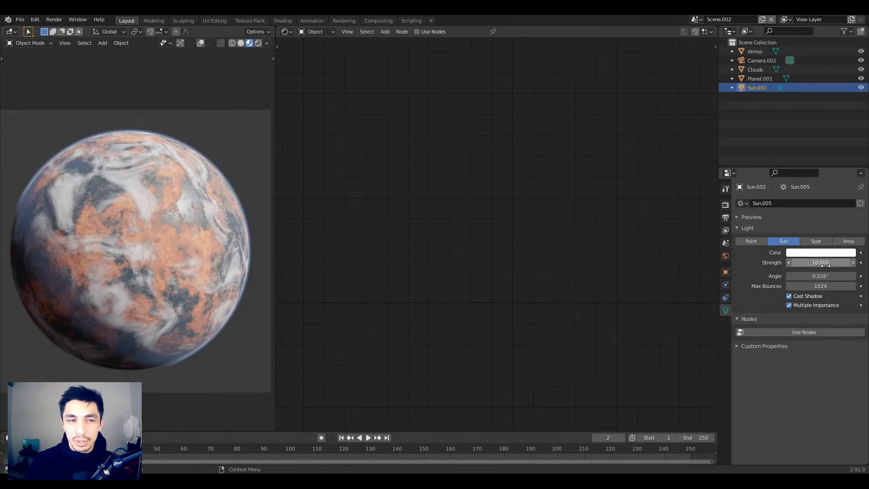
pyautogui.click(827, 264)
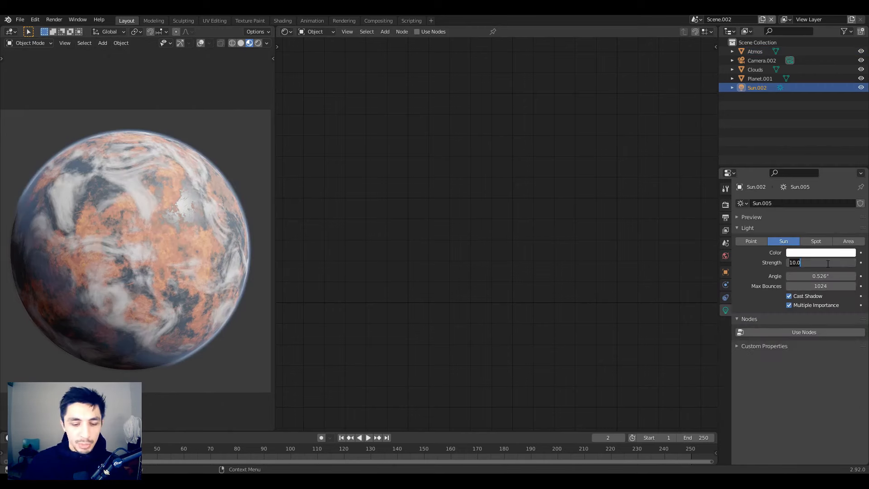
pyautogui.write('6.5')
pyautogui.press('Return')
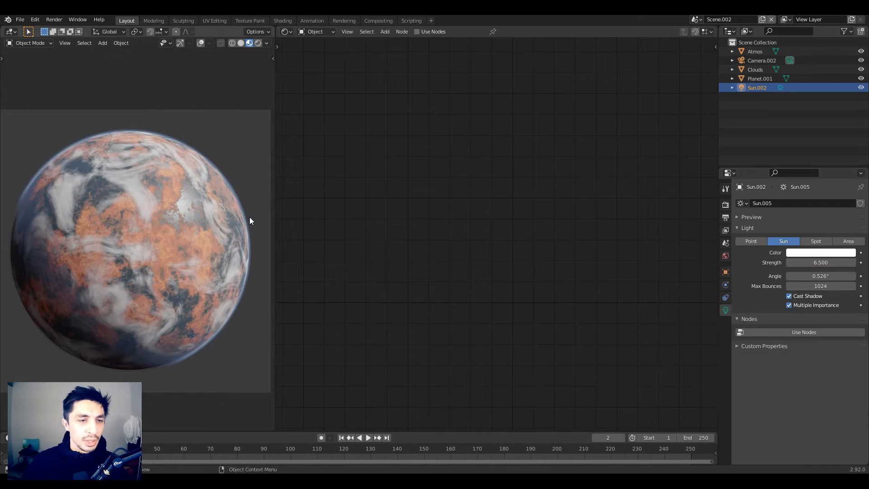
# Step: Deselect all objects and render the current frame of the planet
pyautogui.press('a')
pyautogui.hotkey('alt', 'a')
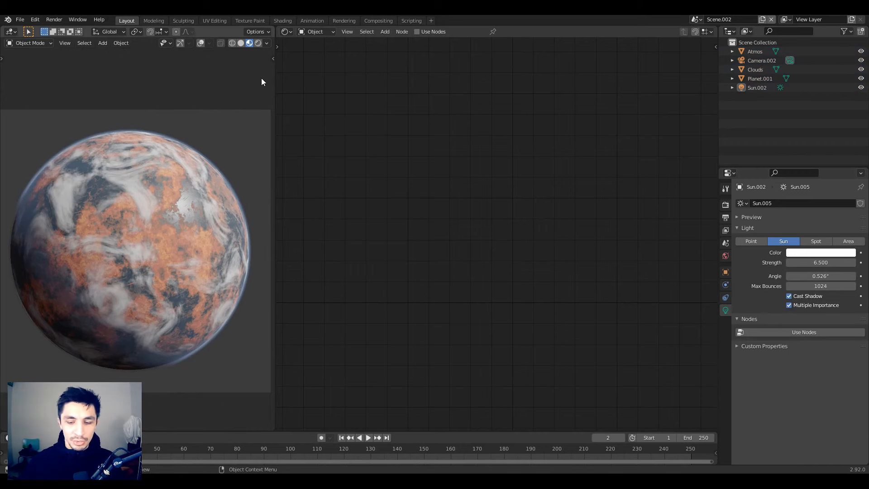
pyautogui.press('F12')
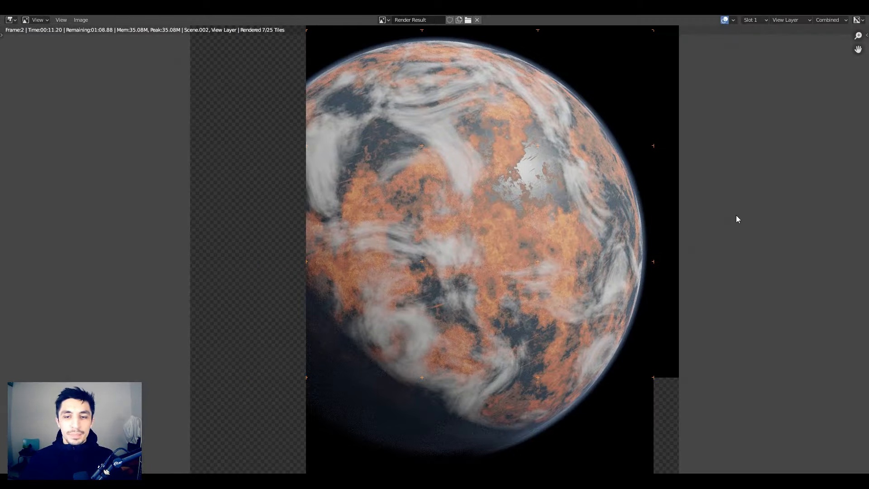